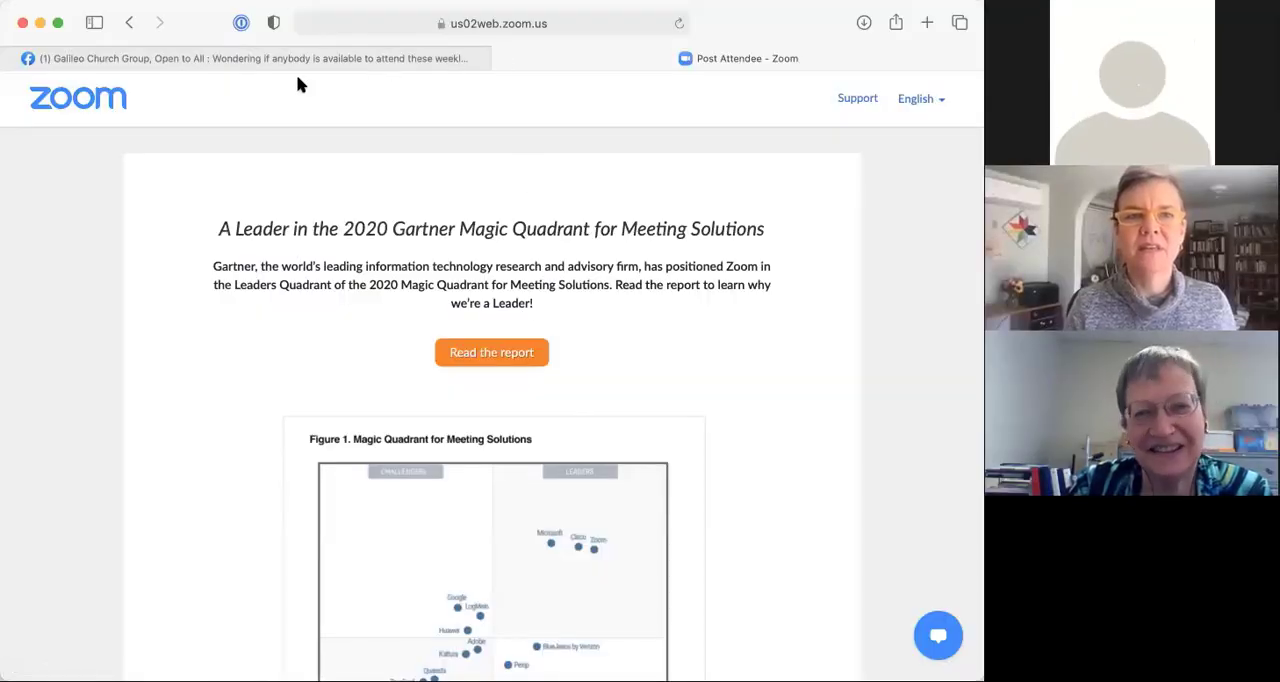
Step: Open the ALEX login page at alex.disciples.org in the browser
drag(122, 18, 115, 101)
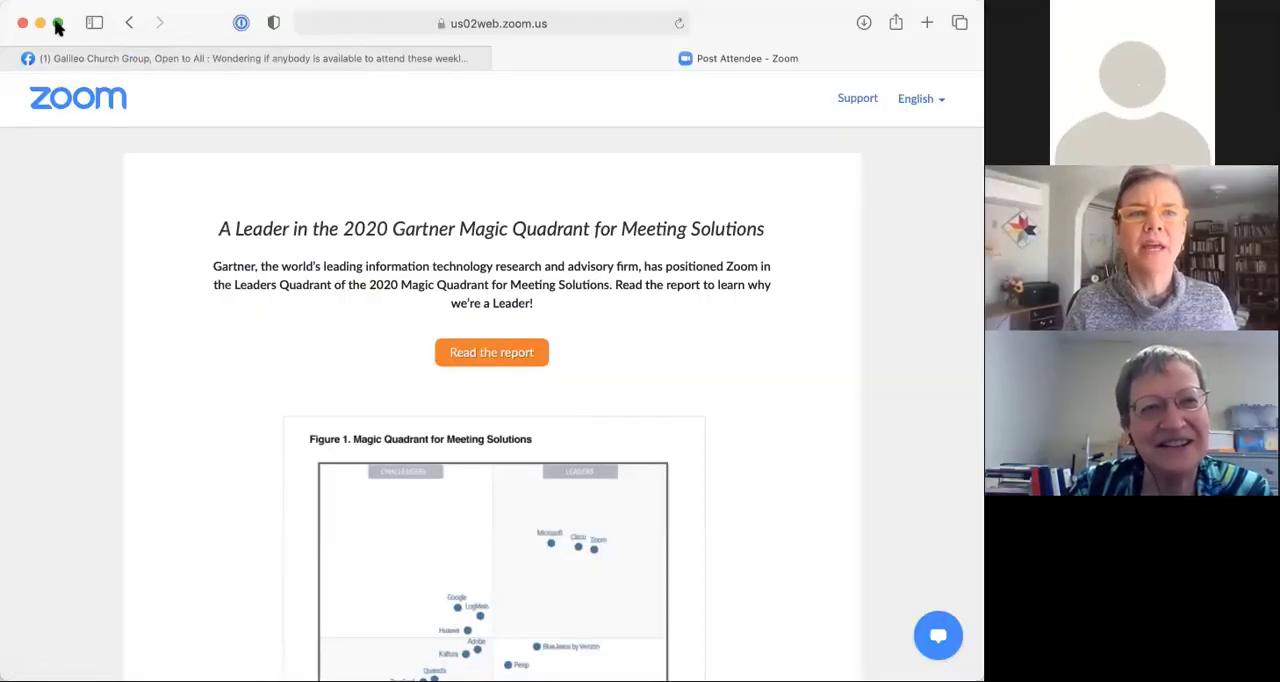
drag(68, 16, 340, 62)
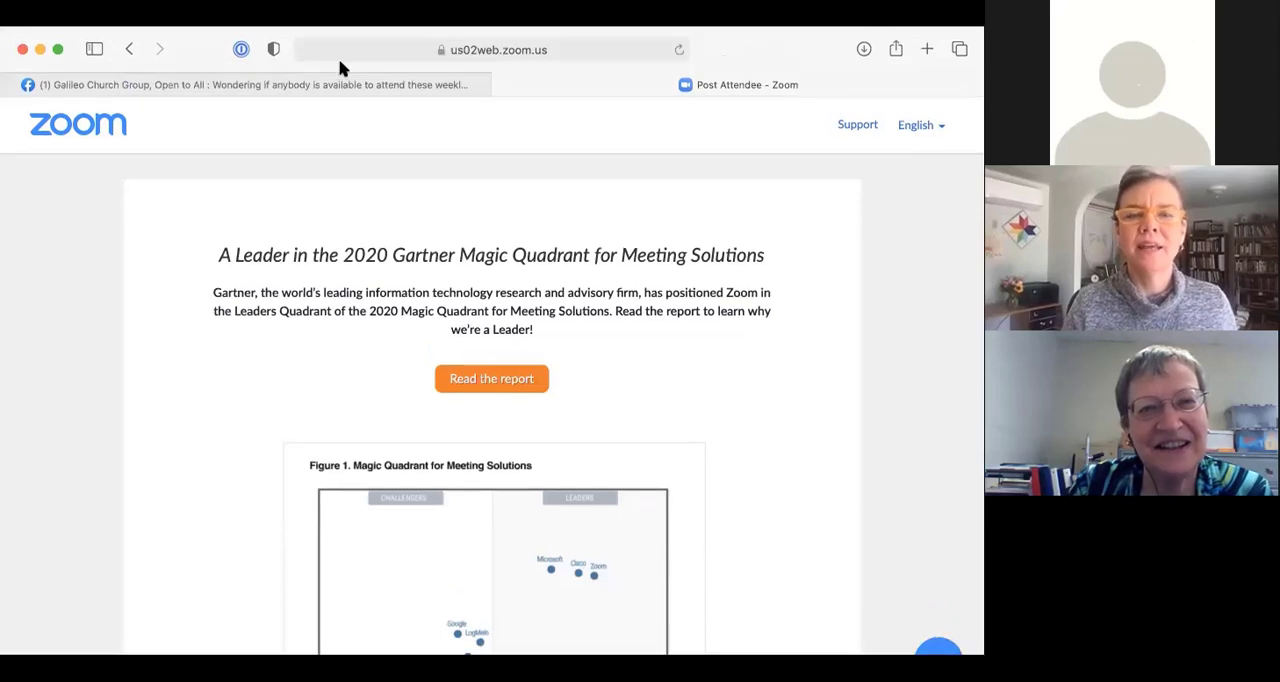
click(472, 51)
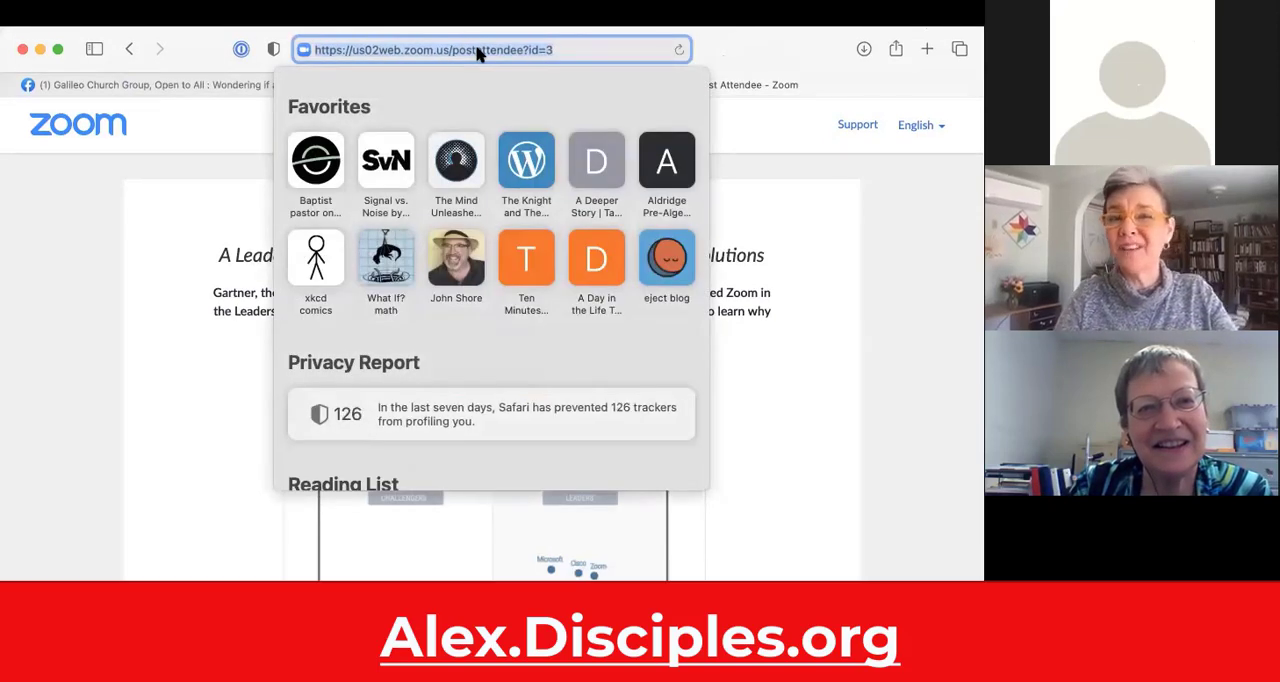
text(alex)
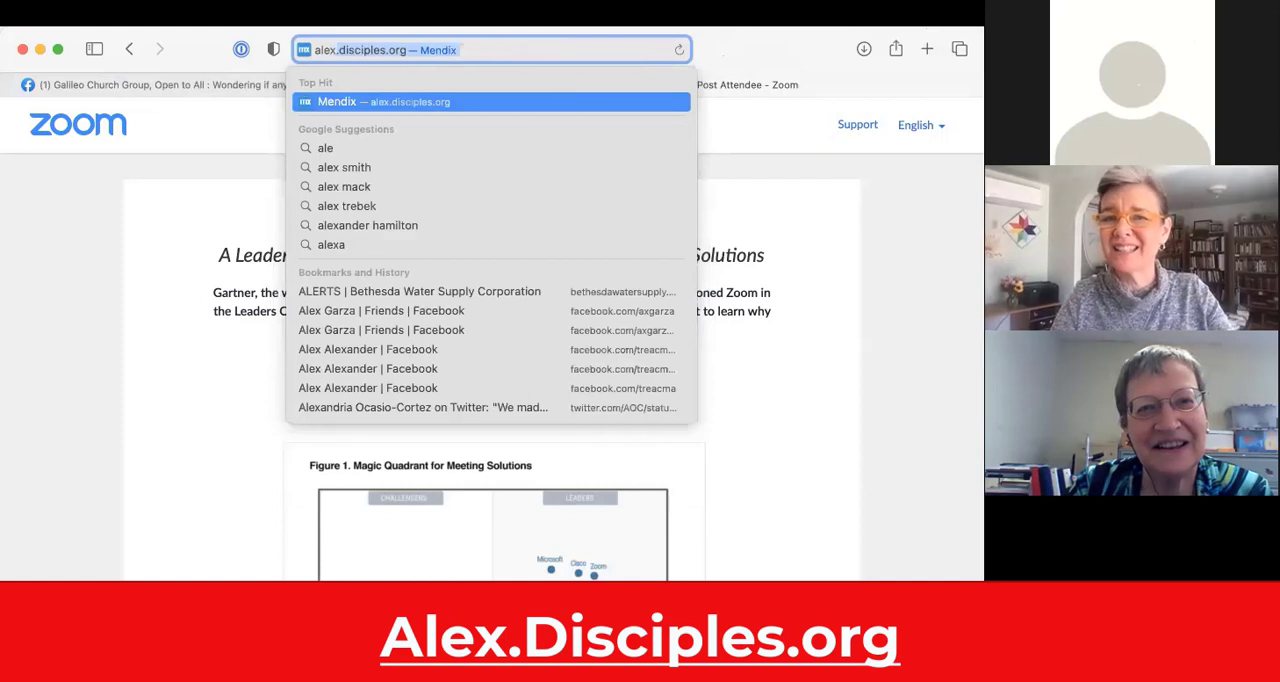
text(.)
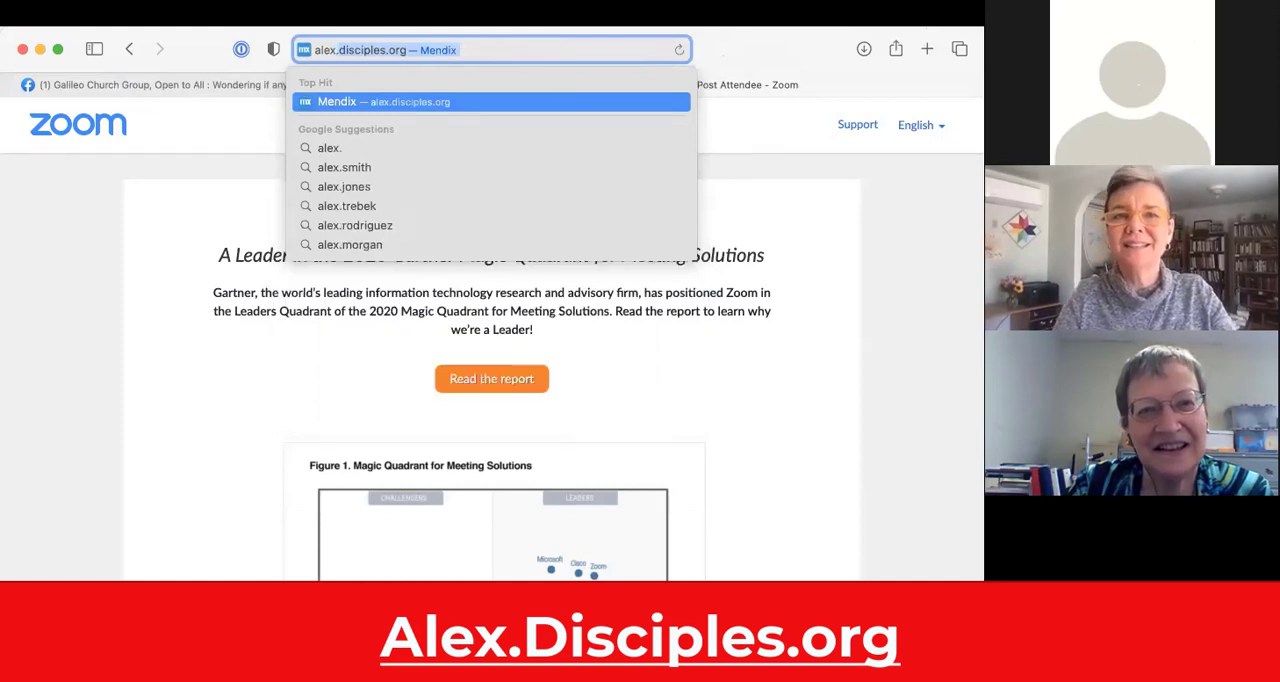
key(Return)
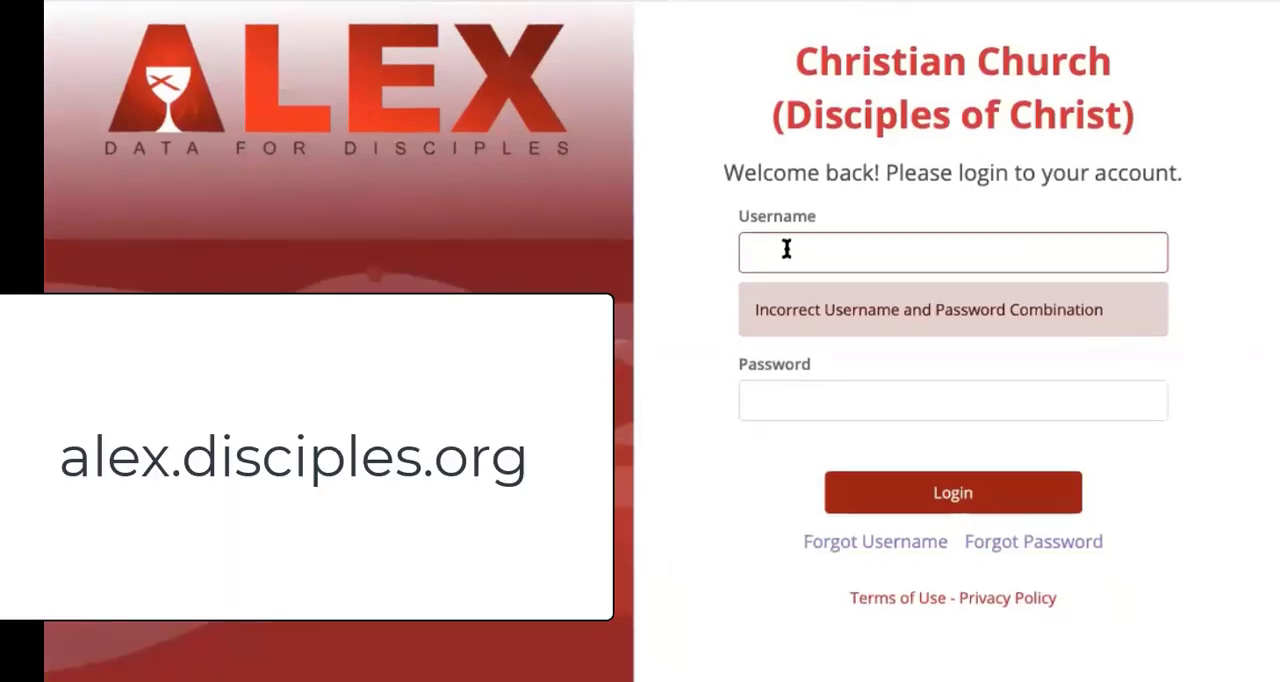
Step: Enter the account's e-mail address as the username on the login page and go to the password field
click(786, 250)
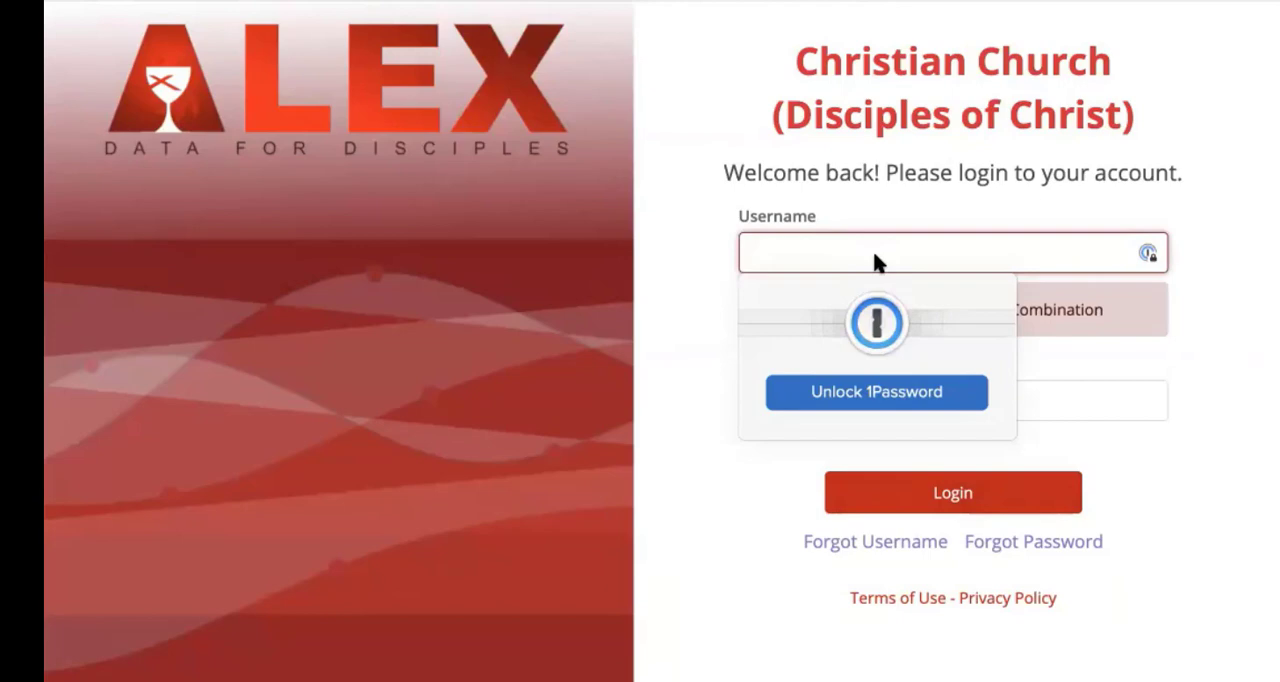
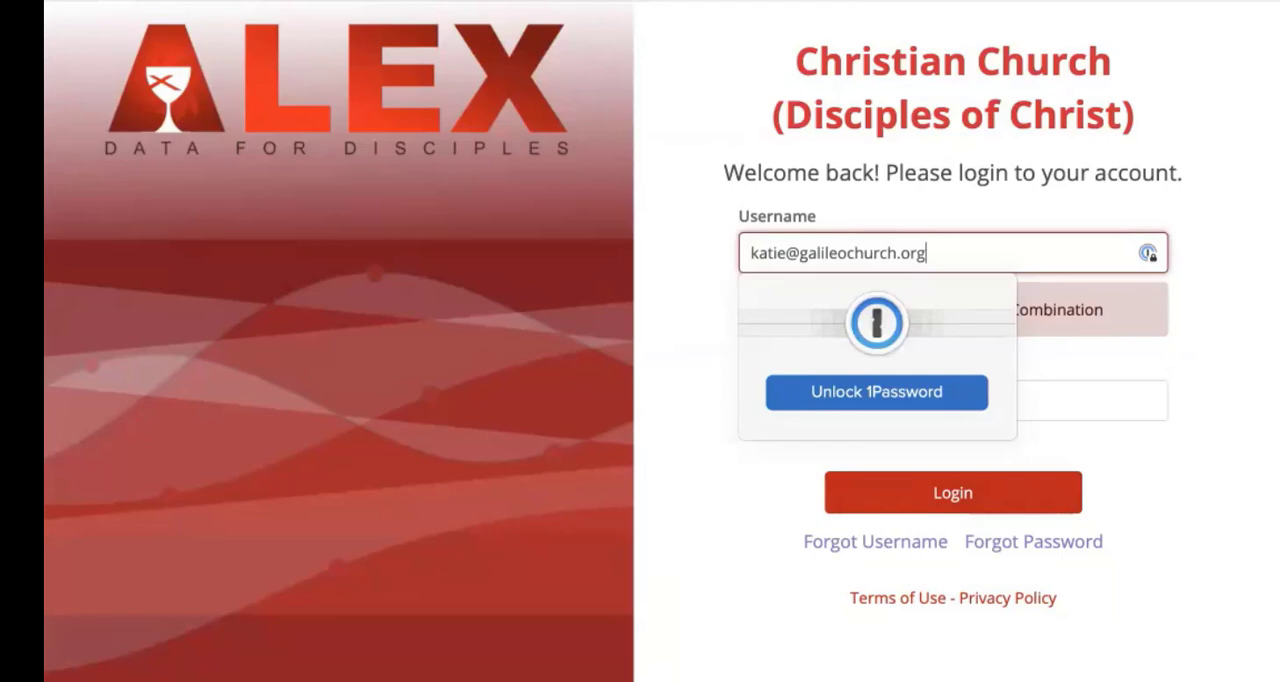
key(Return)
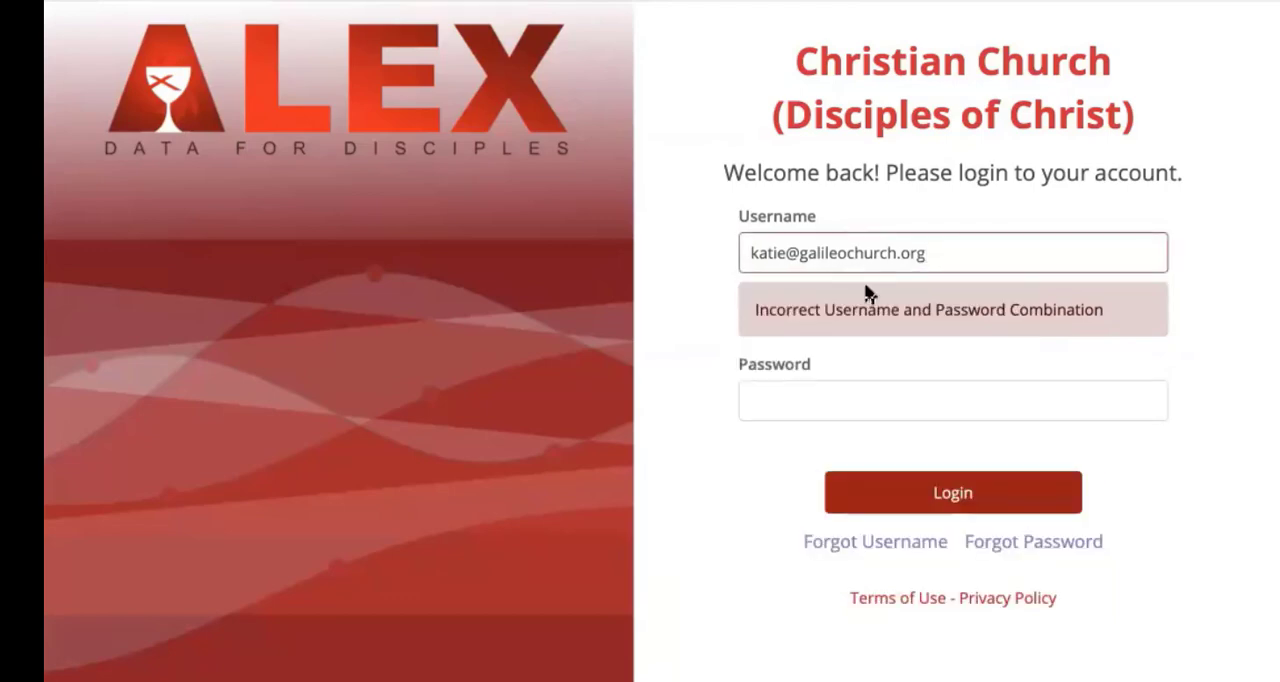
click(797, 401)
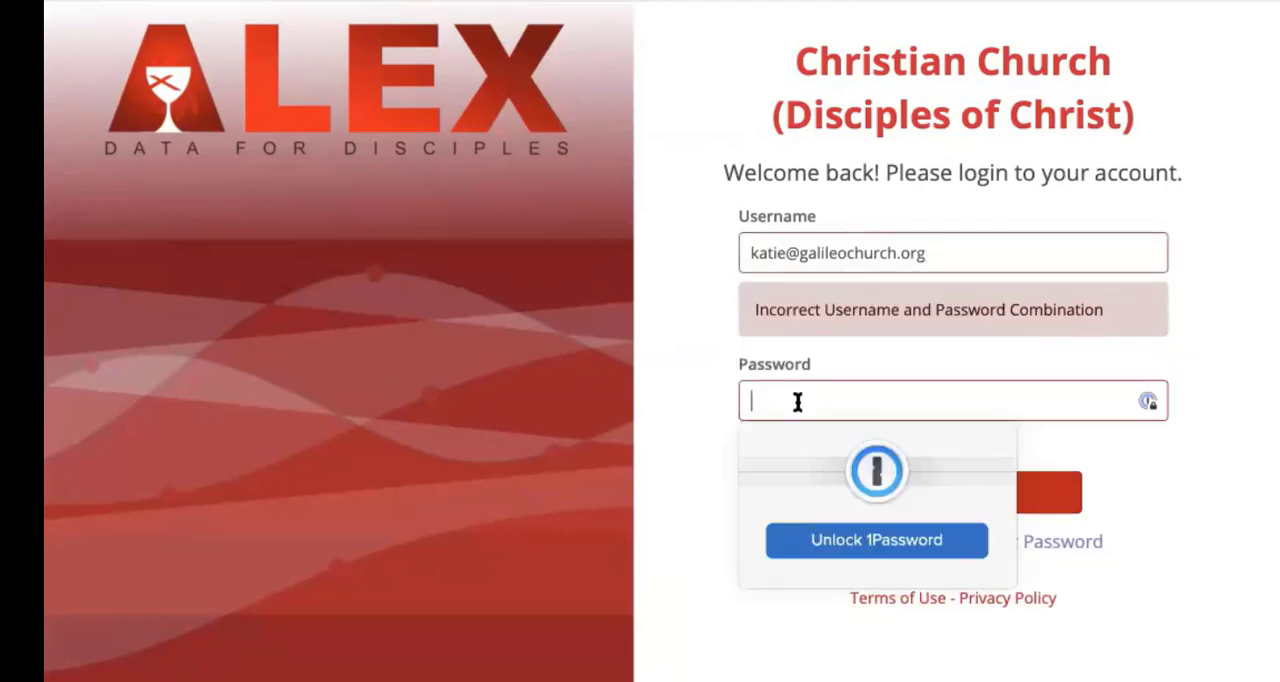
click(1199, 405)
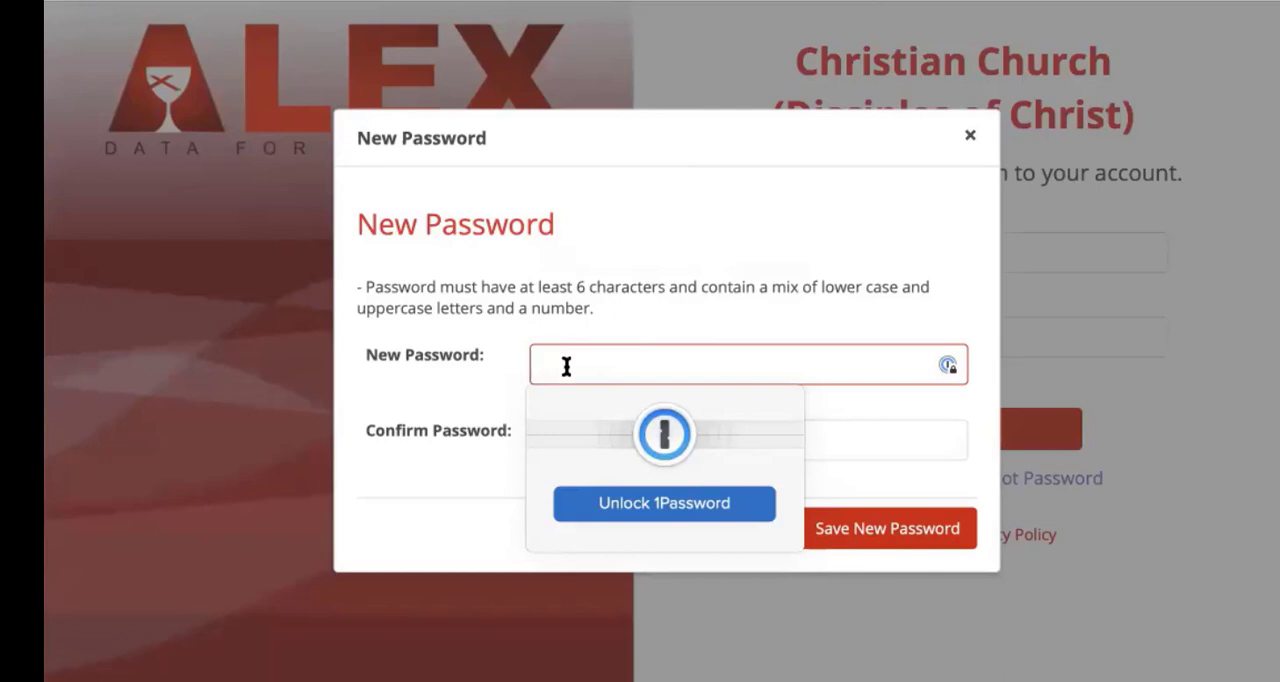
Step: Try to save a new account password, entering it in both the new and confirm password fields
text(••••••••)
click(840, 436)
text(••••••••)
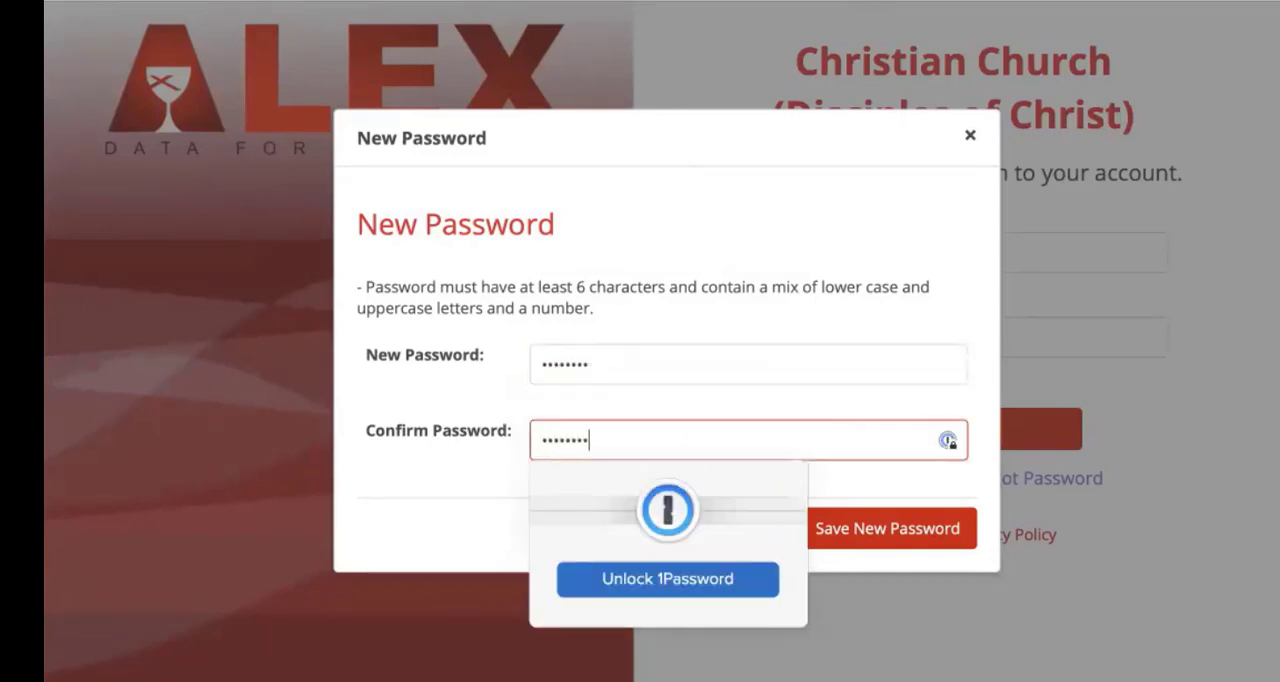
click(890, 472)
click(863, 530)
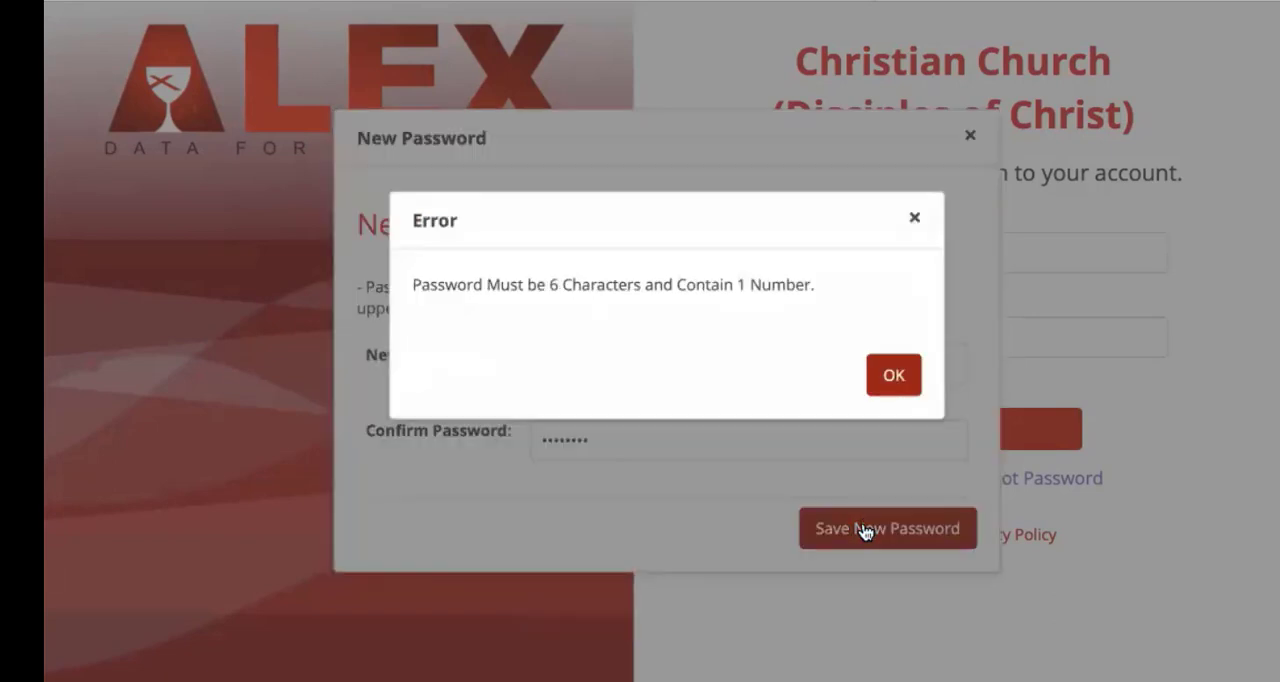
click(882, 376)
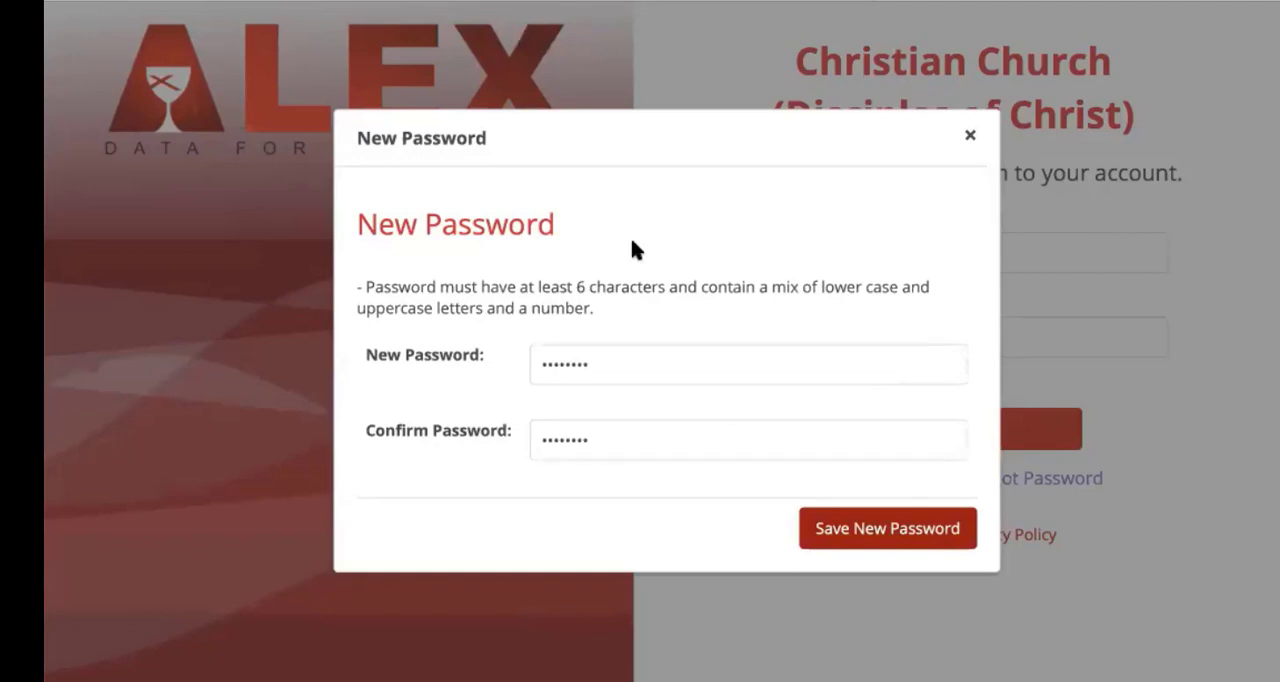
Step: Replace the rejected new password with one that meets the rules and save it
click(577, 362)
double_click(577, 362)
text(•••)
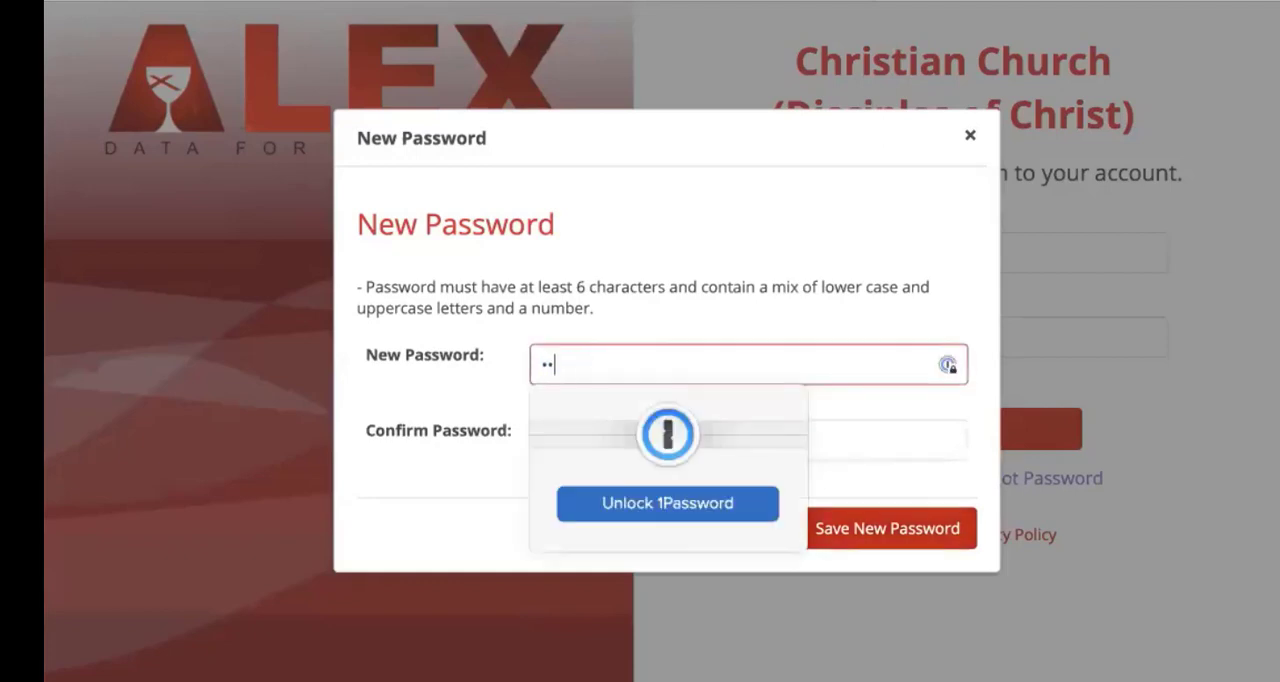
text(•••••)
click(871, 533)
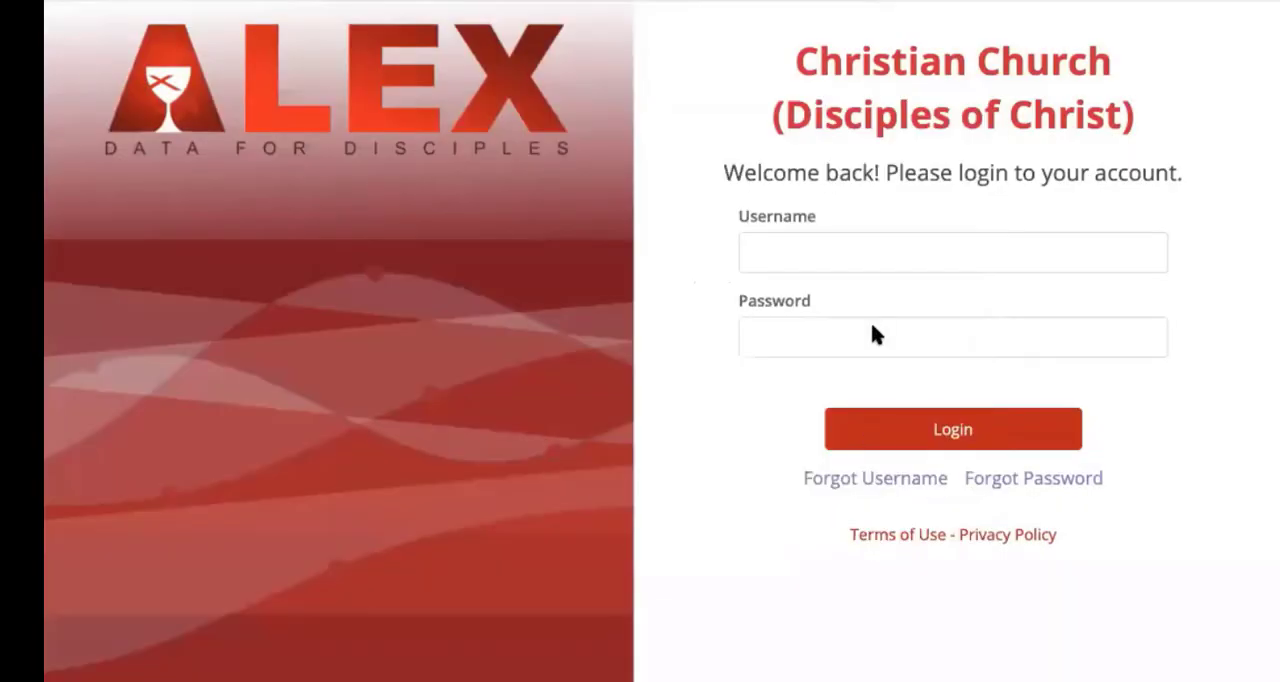
Step: Log in to the account with the username e-mail and the account password
click(824, 251)
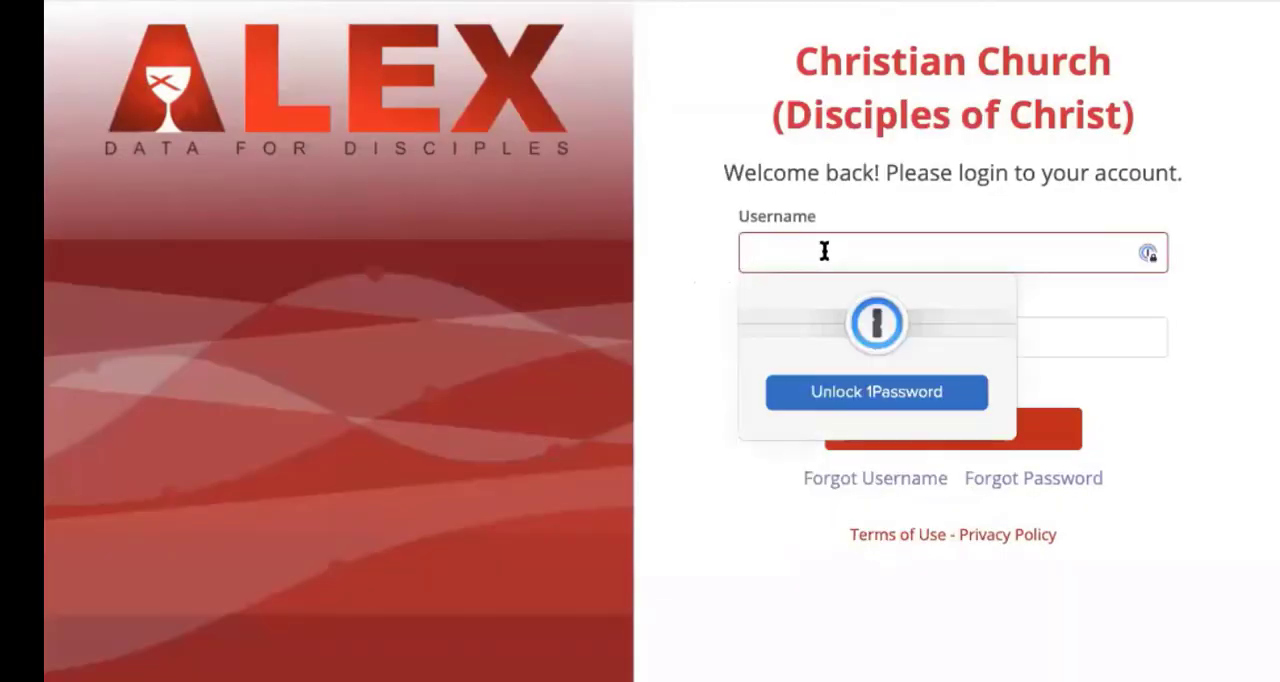
key(Tab)
text(••••••)
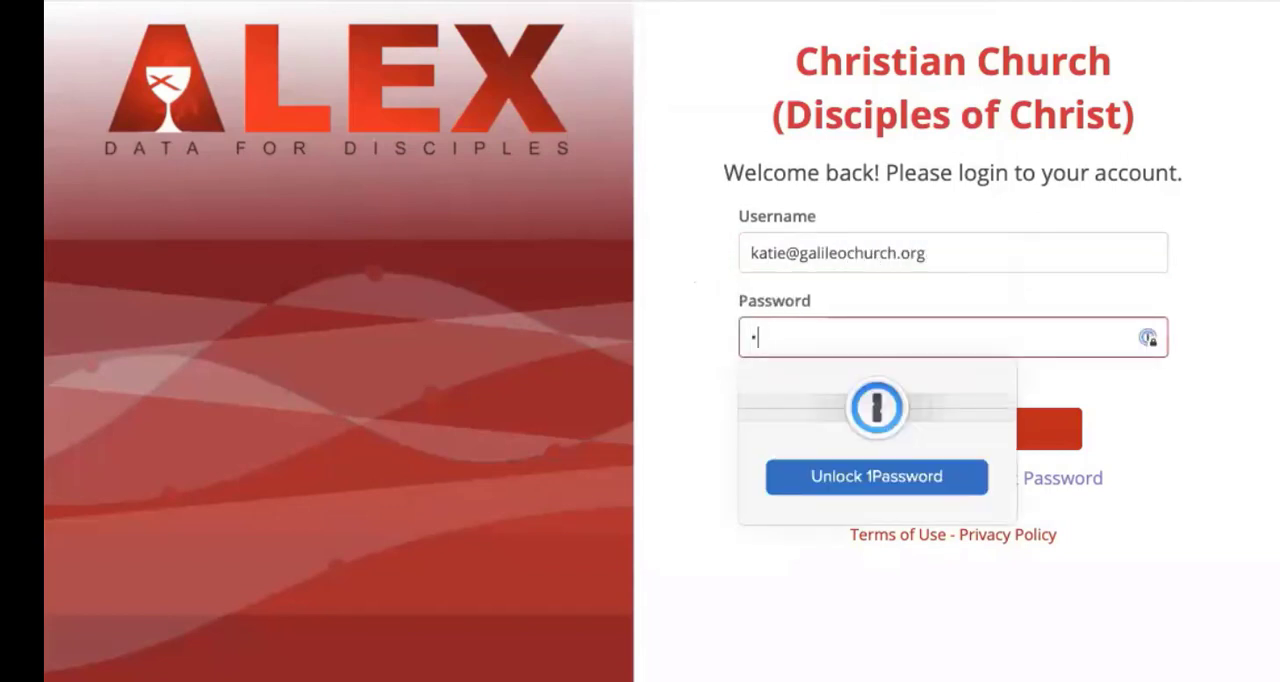
text(••)
click(1081, 381)
click(958, 430)
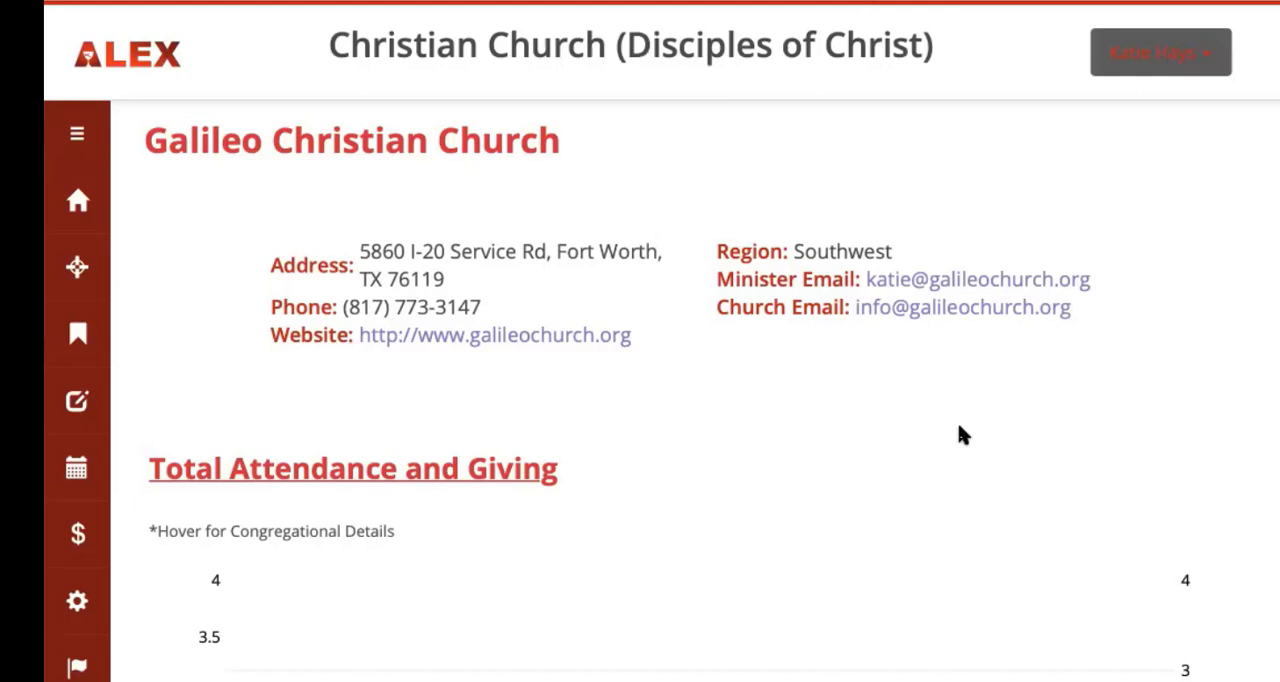
Step: Open the congregation's own yearbook record and start updating its entry
scroll(958, 435, down, 2)
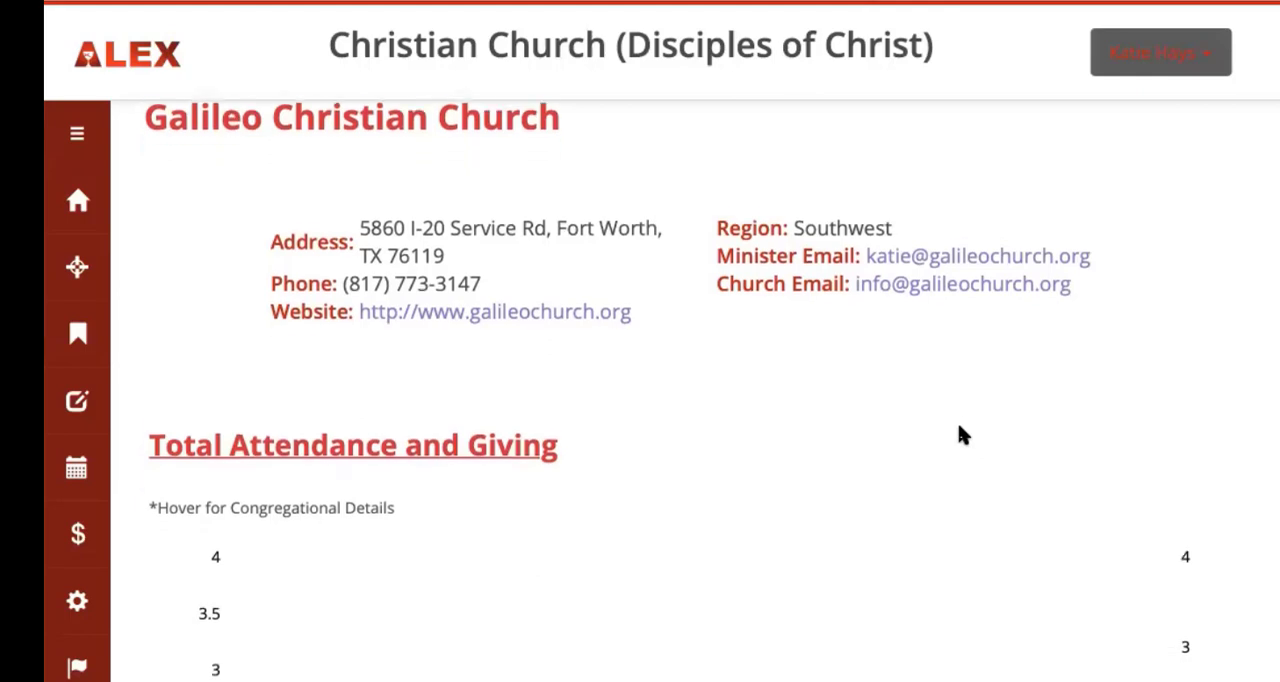
scroll(958, 435, down, 1)
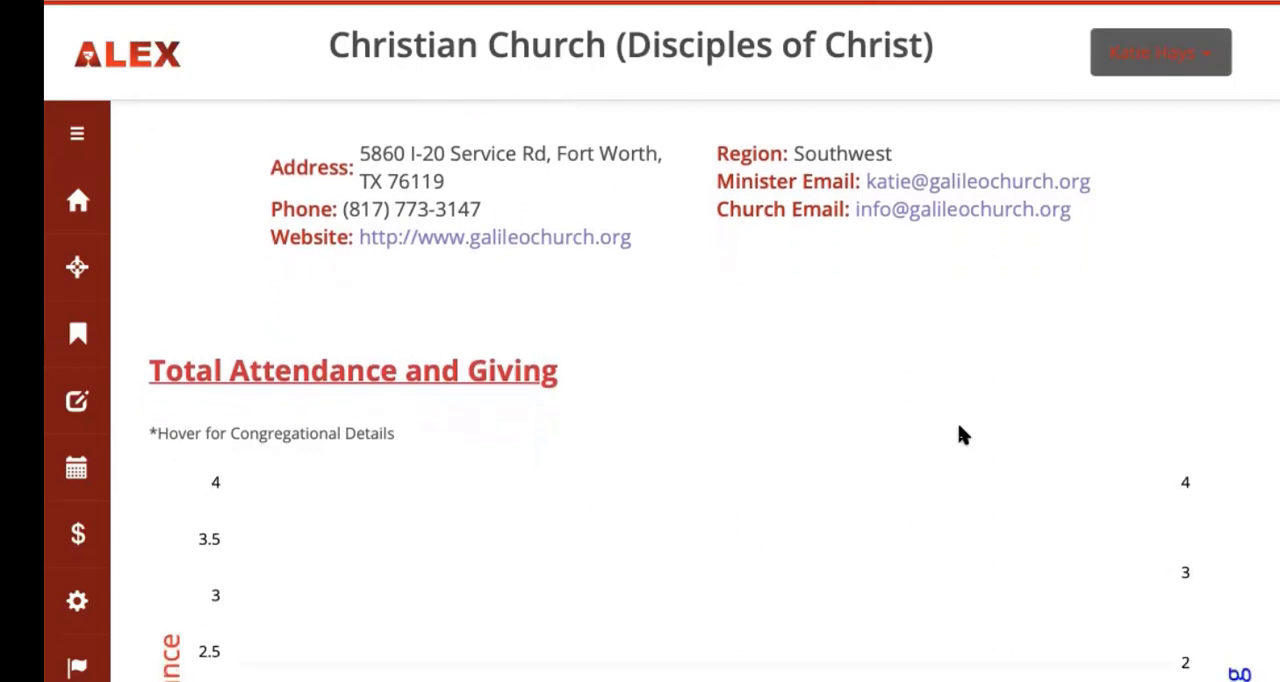
scroll(958, 435, down, 3)
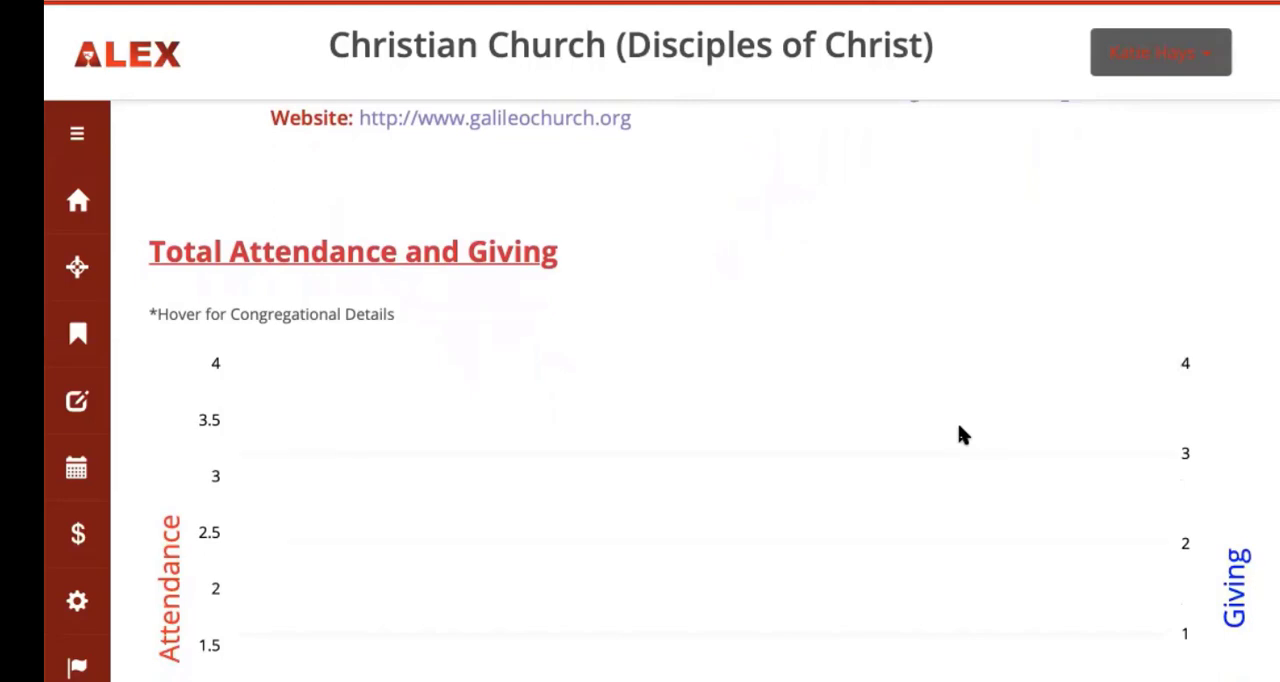
scroll(958, 435, up, 1)
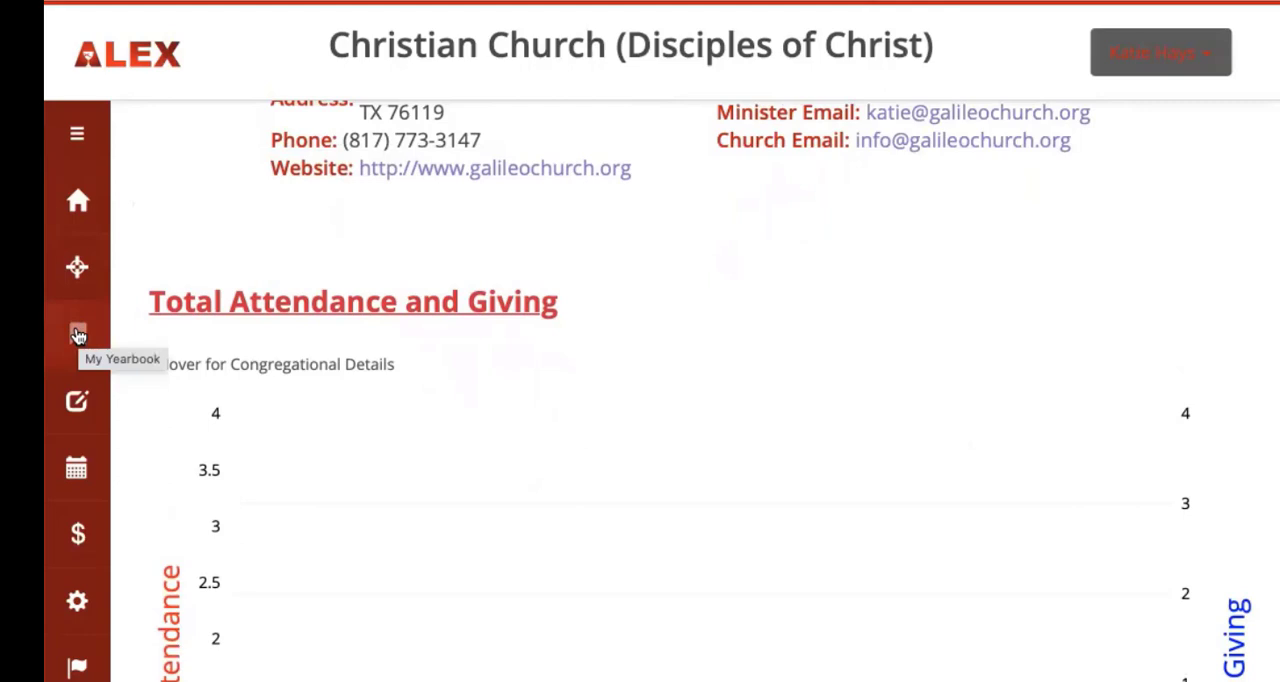
click(78, 136)
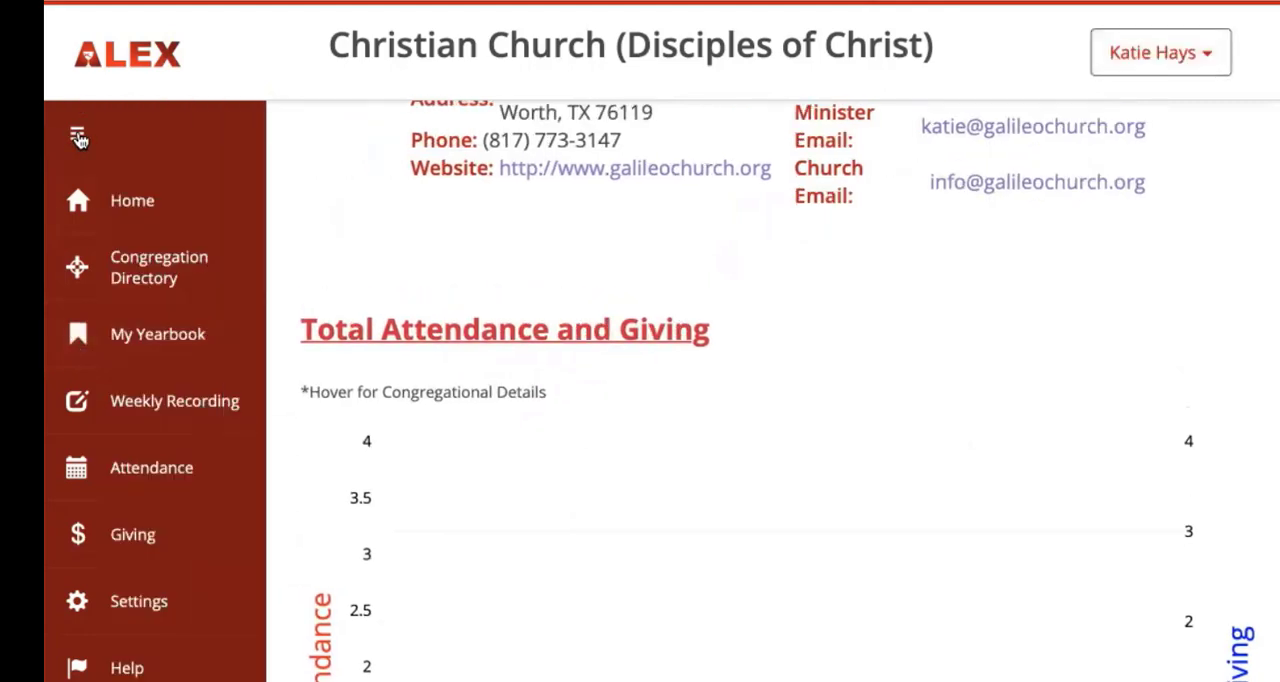
click(156, 339)
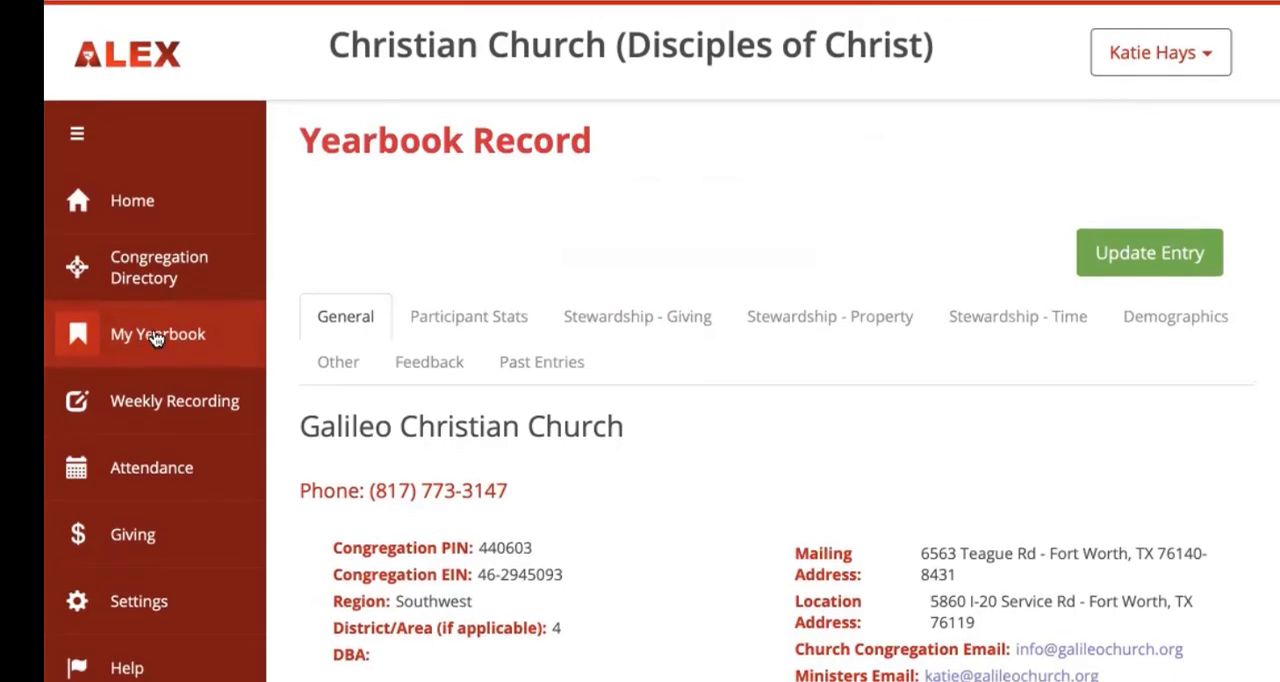
click(1143, 254)
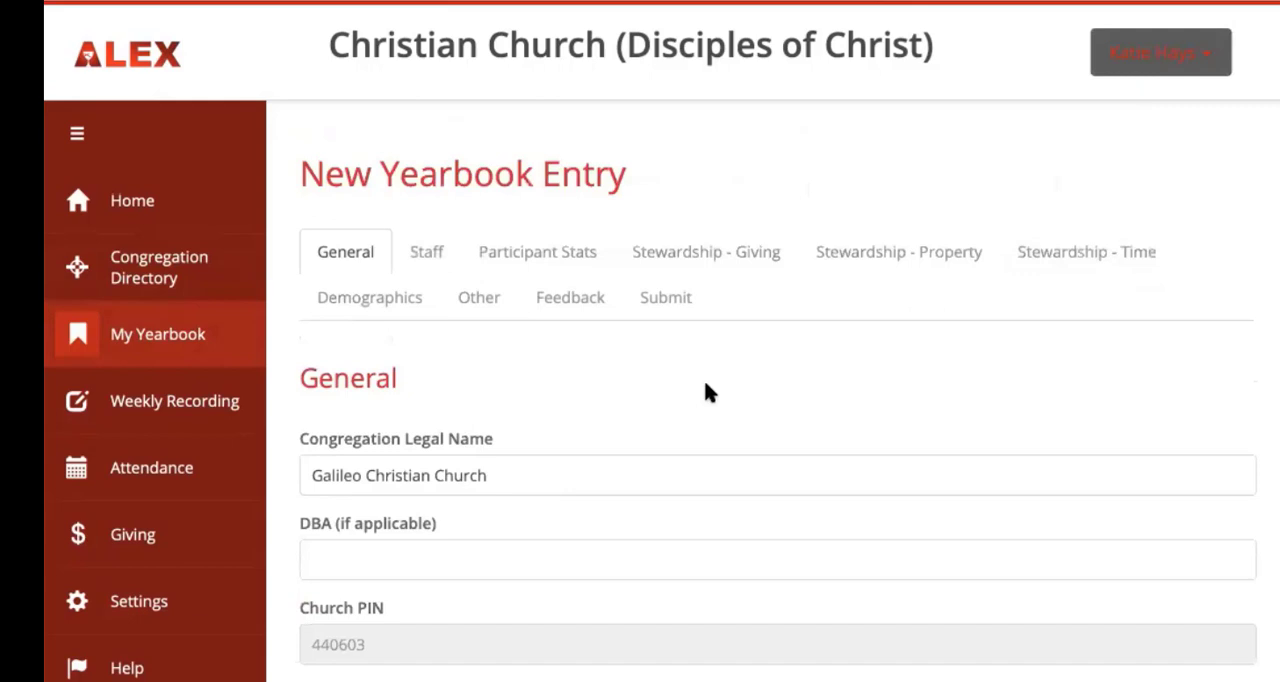
Step: Review the general details, contact fields and congregation address in the new yearbook entry
scroll(705, 390, down, 3)
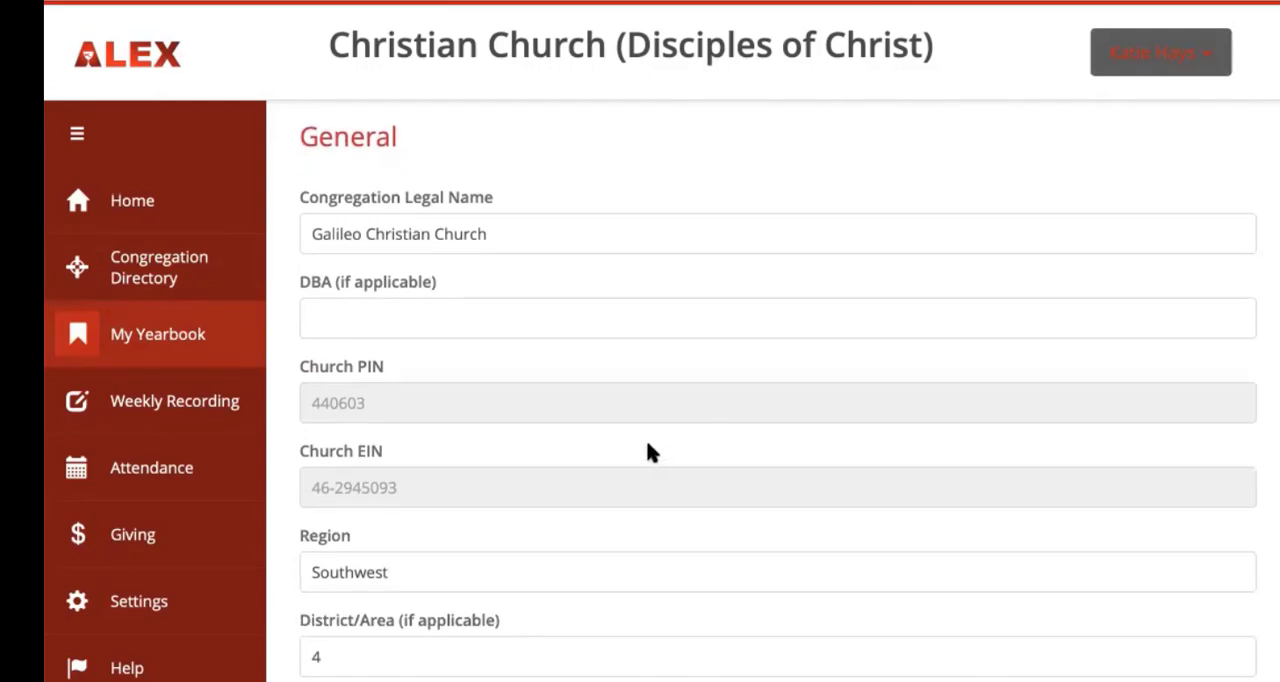
scroll(648, 452, down, 1)
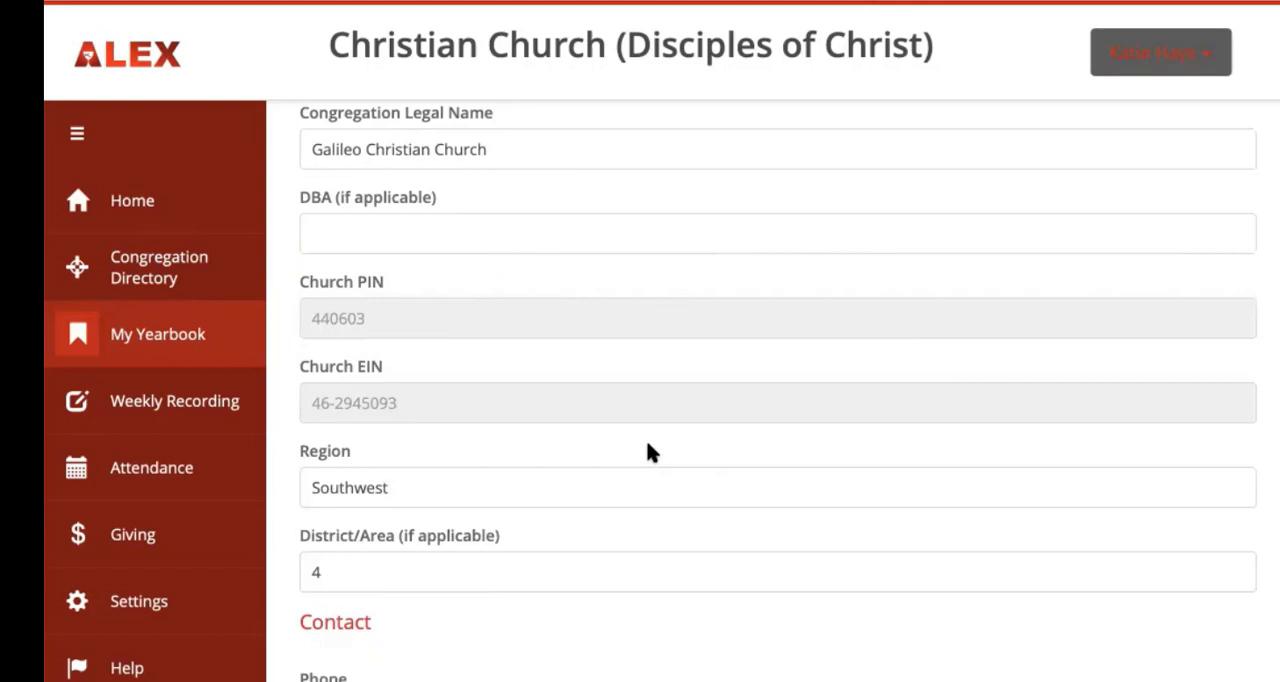
scroll(648, 444, up, 2)
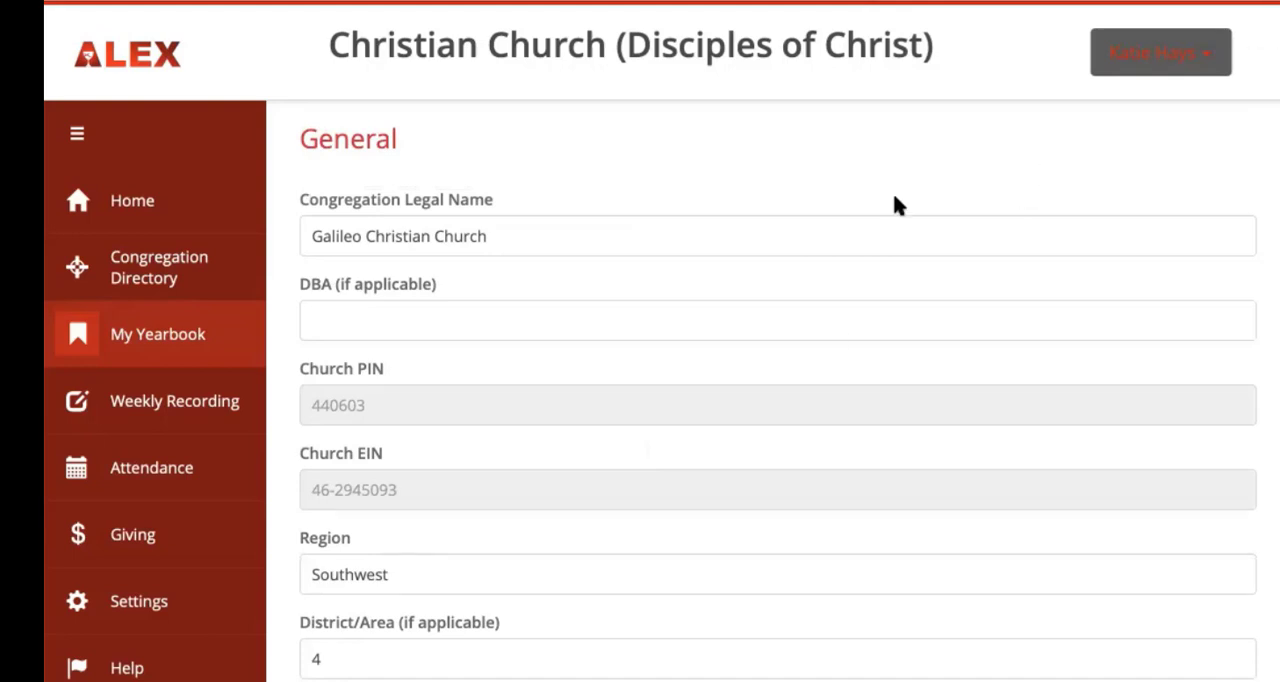
scroll(791, 318, down, 2)
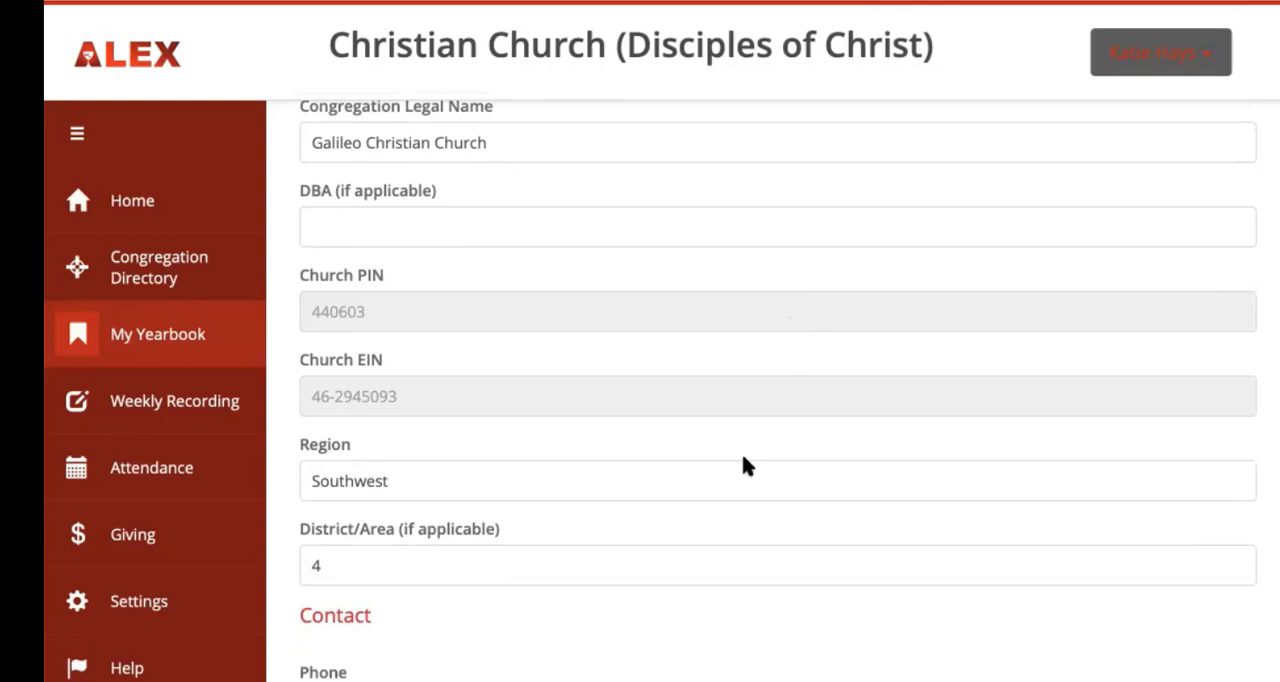
scroll(743, 460, down, 6)
scroll(744, 458, down, 4)
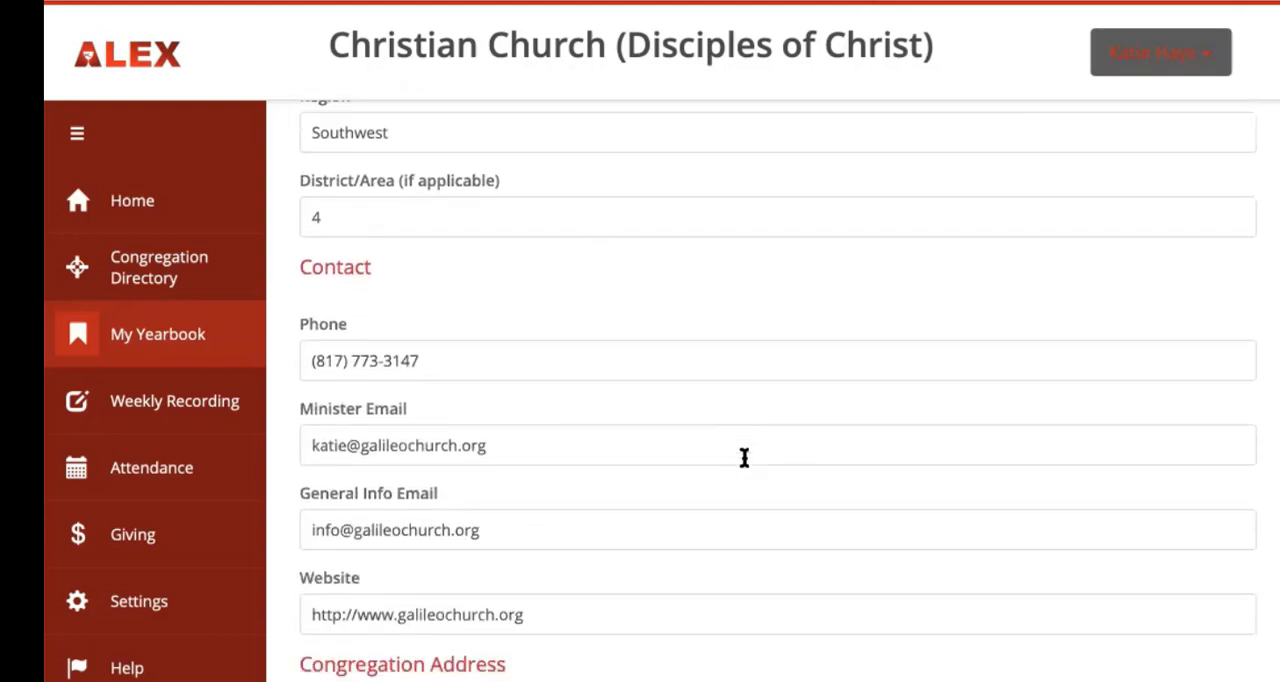
scroll(743, 462, down, 1)
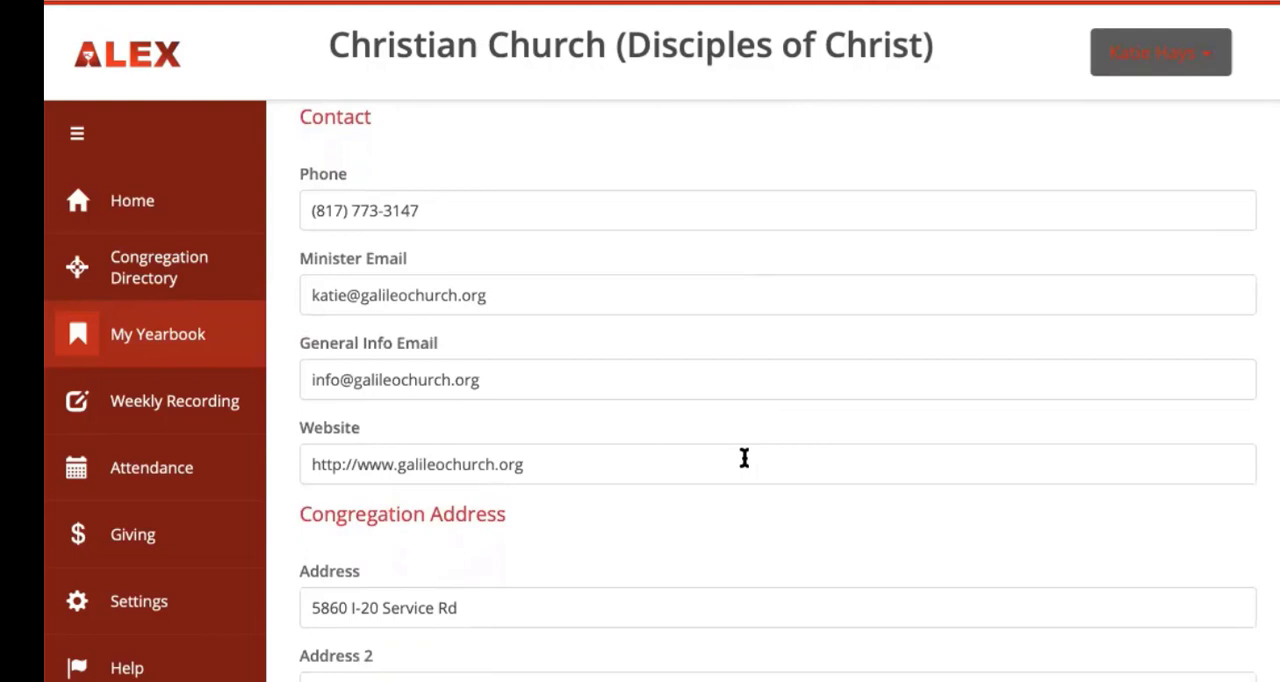
triple_click(478, 464)
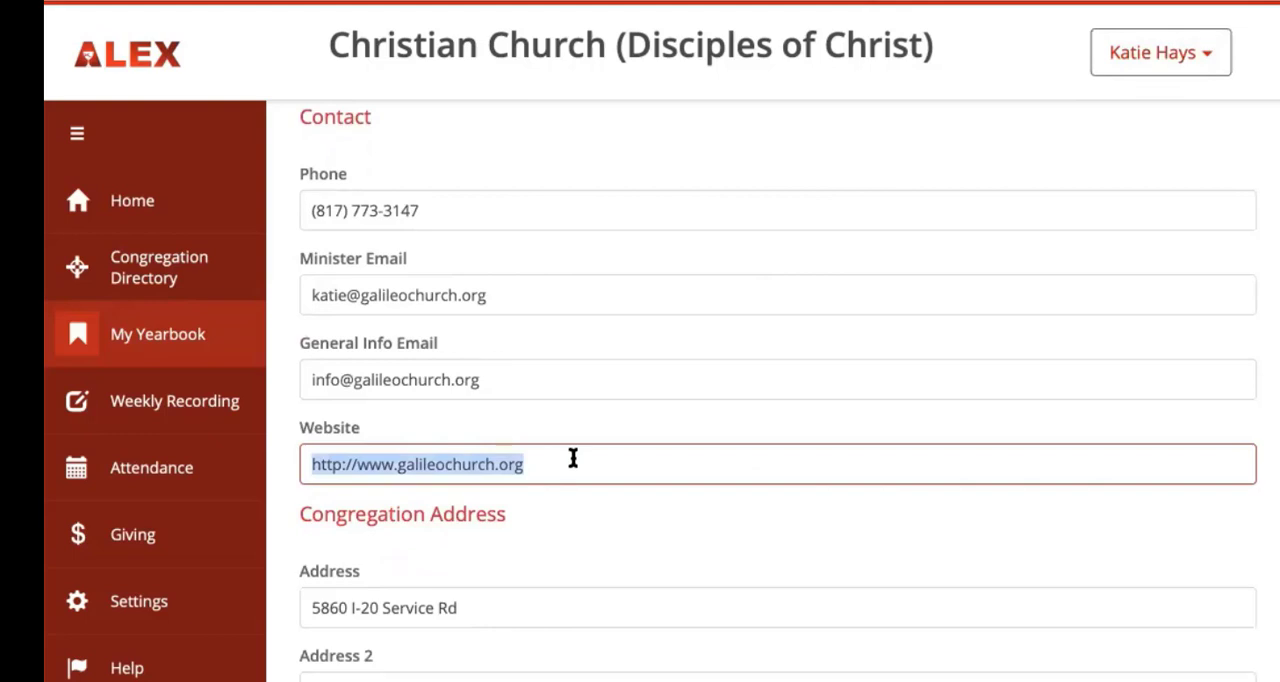
click(578, 549)
scroll(578, 549, down, 1)
scroll(578, 549, down, 3)
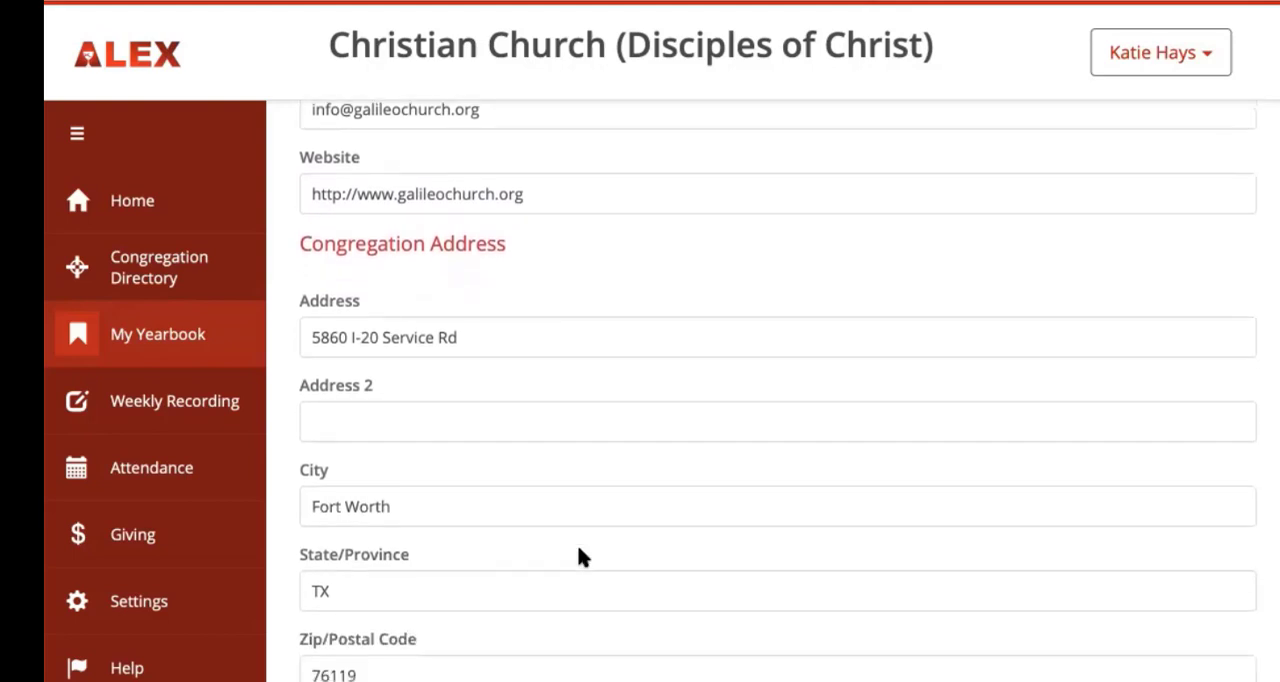
Step: Check the congregation address and mailing address in the general section and save the progress
scroll(578, 549, down, 1)
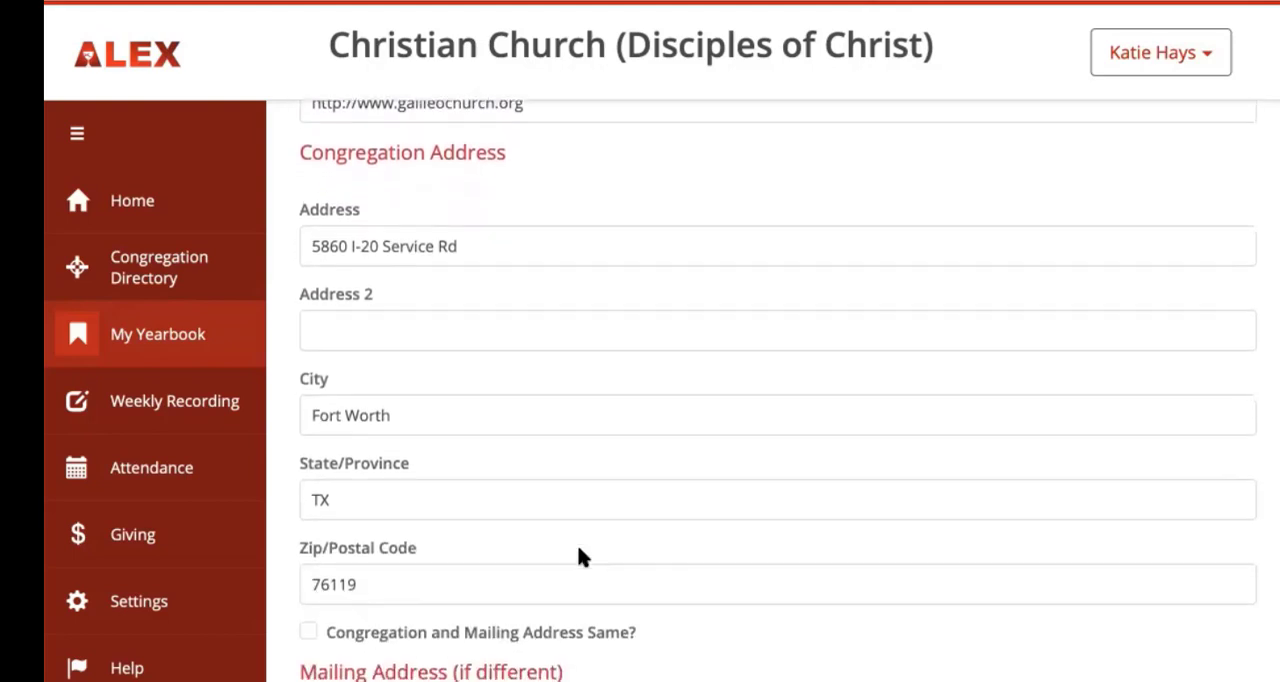
scroll(579, 549, down, 1)
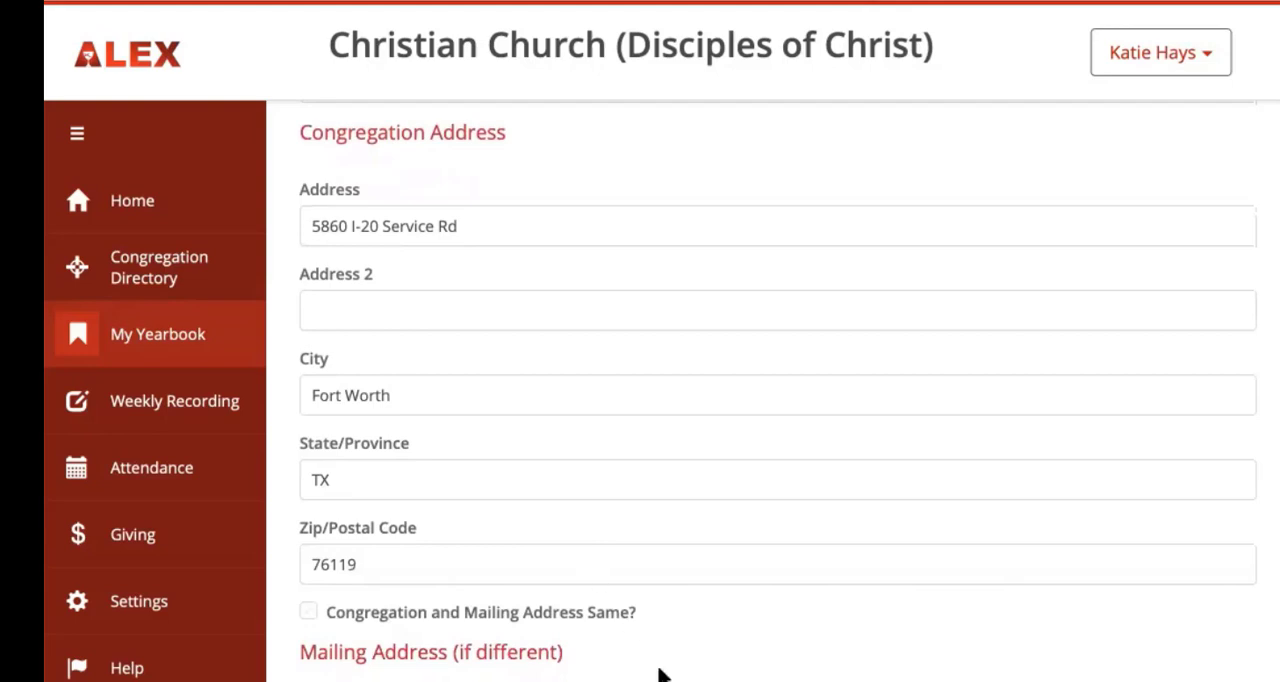
scroll(659, 676, down, 2)
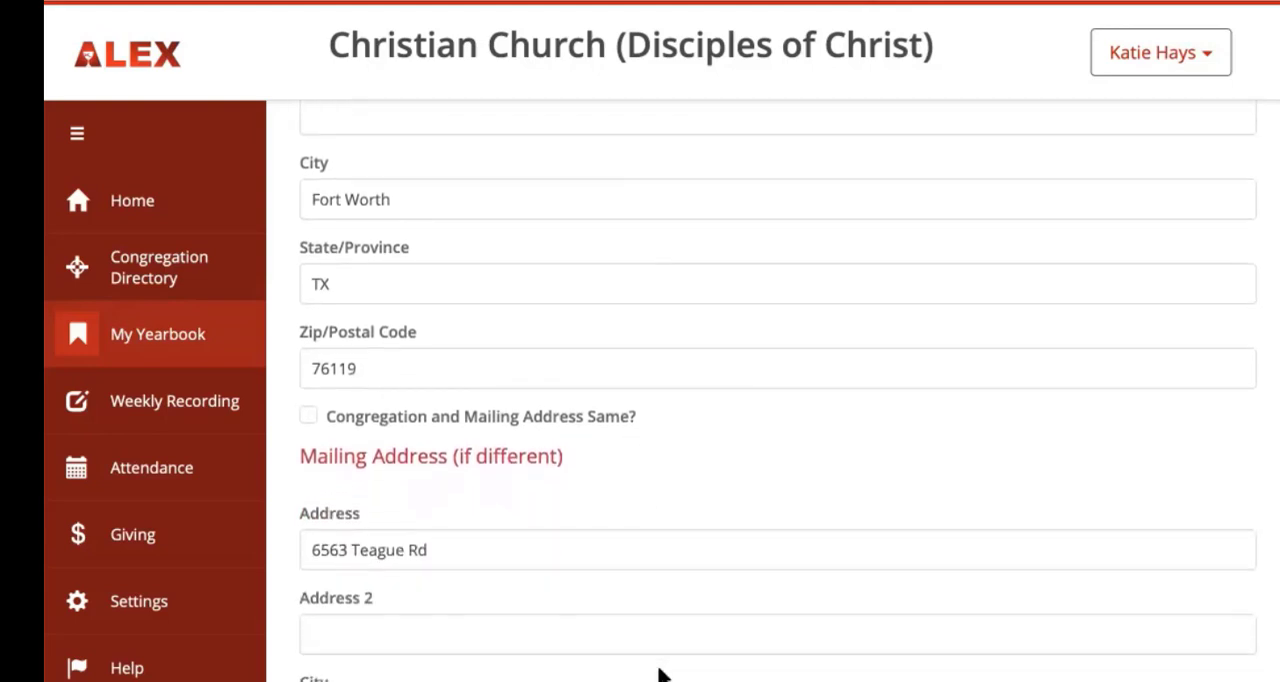
scroll(659, 676, down, 2)
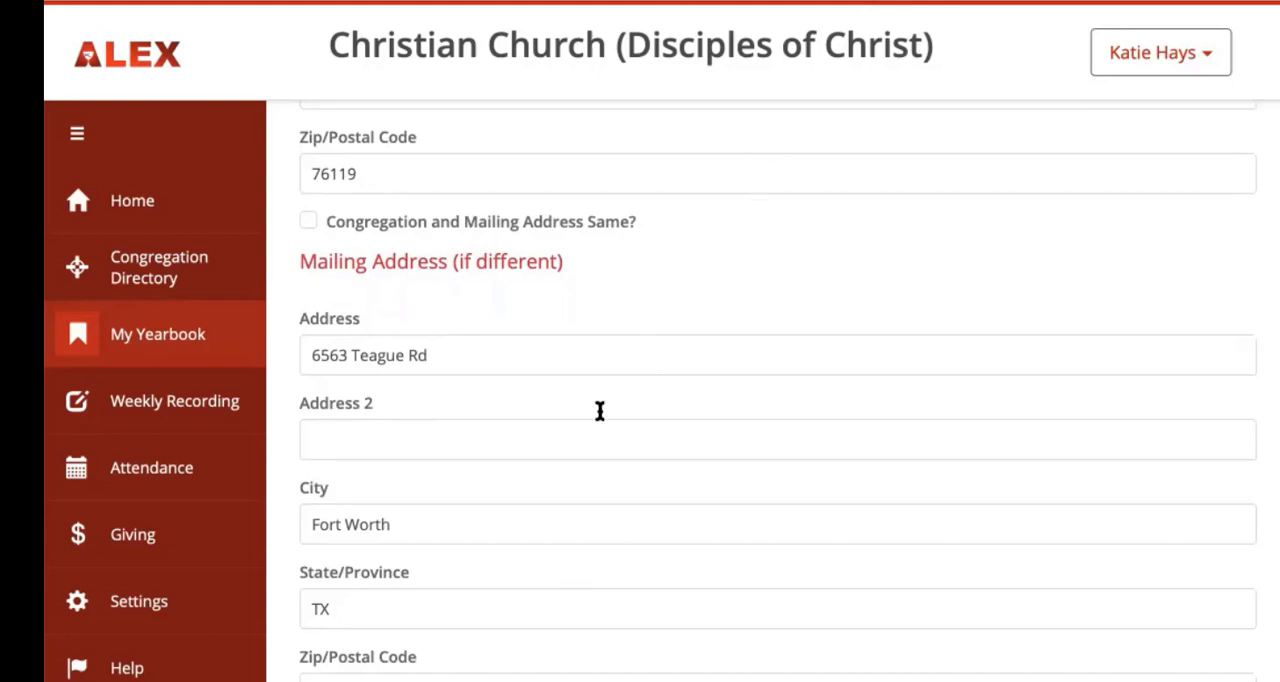
scroll(600, 411, down, 1)
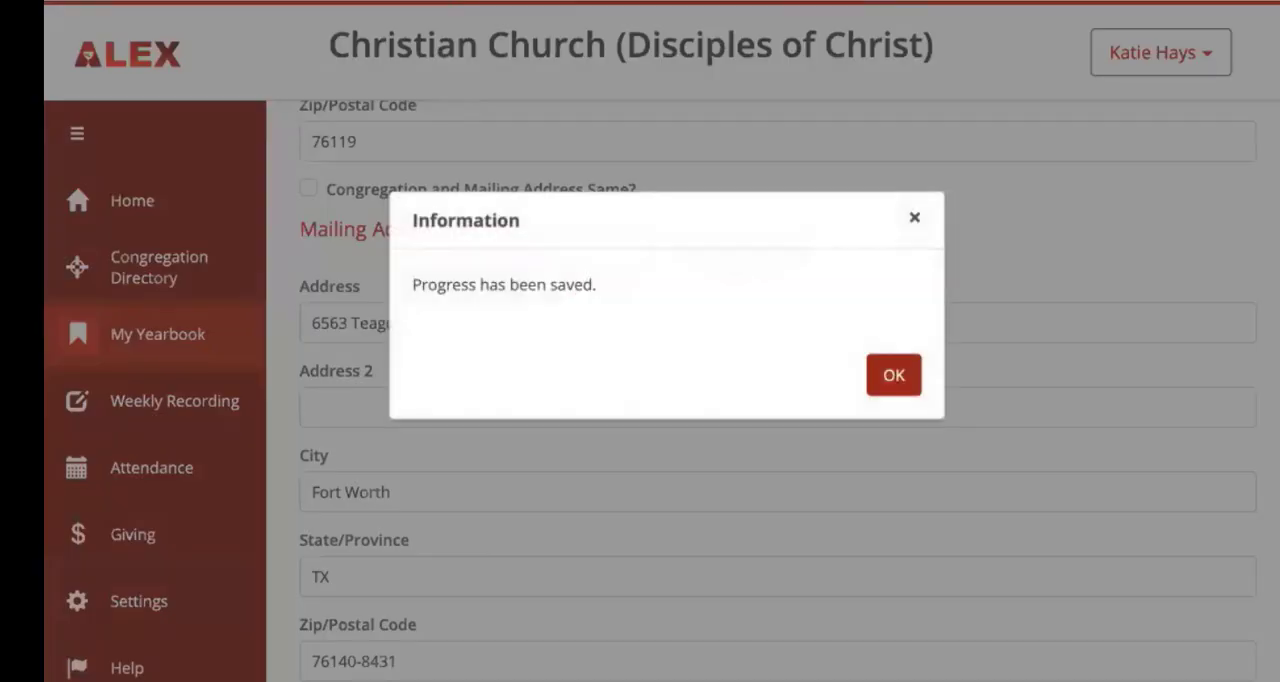
click(892, 378)
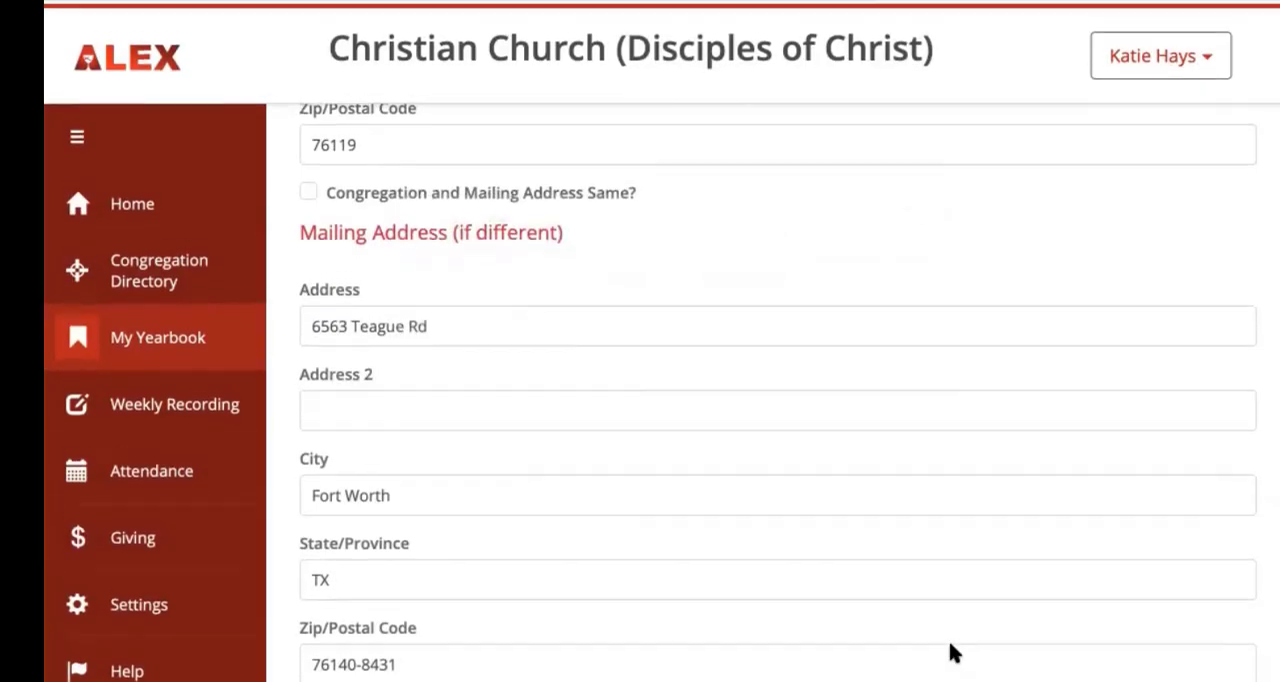
Step: Open the staff section of the yearbook entry, check the listed staff members' details and save the progress
scroll(950, 652, up, 15)
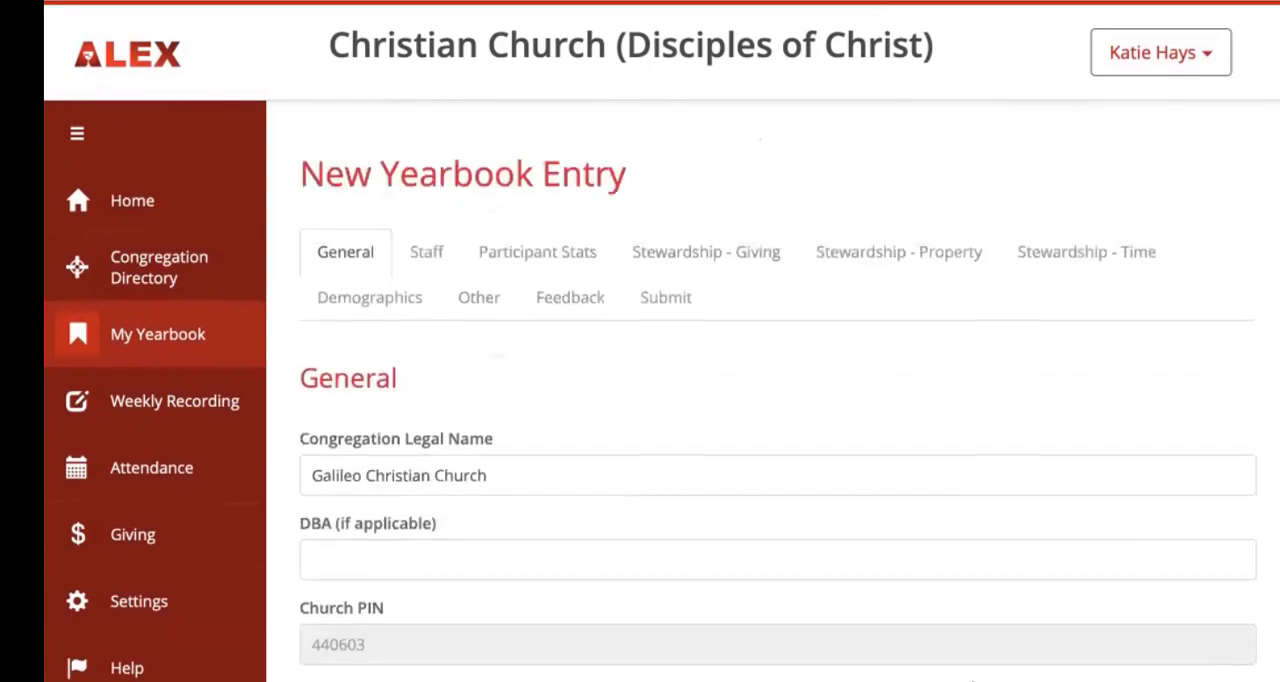
click(427, 251)
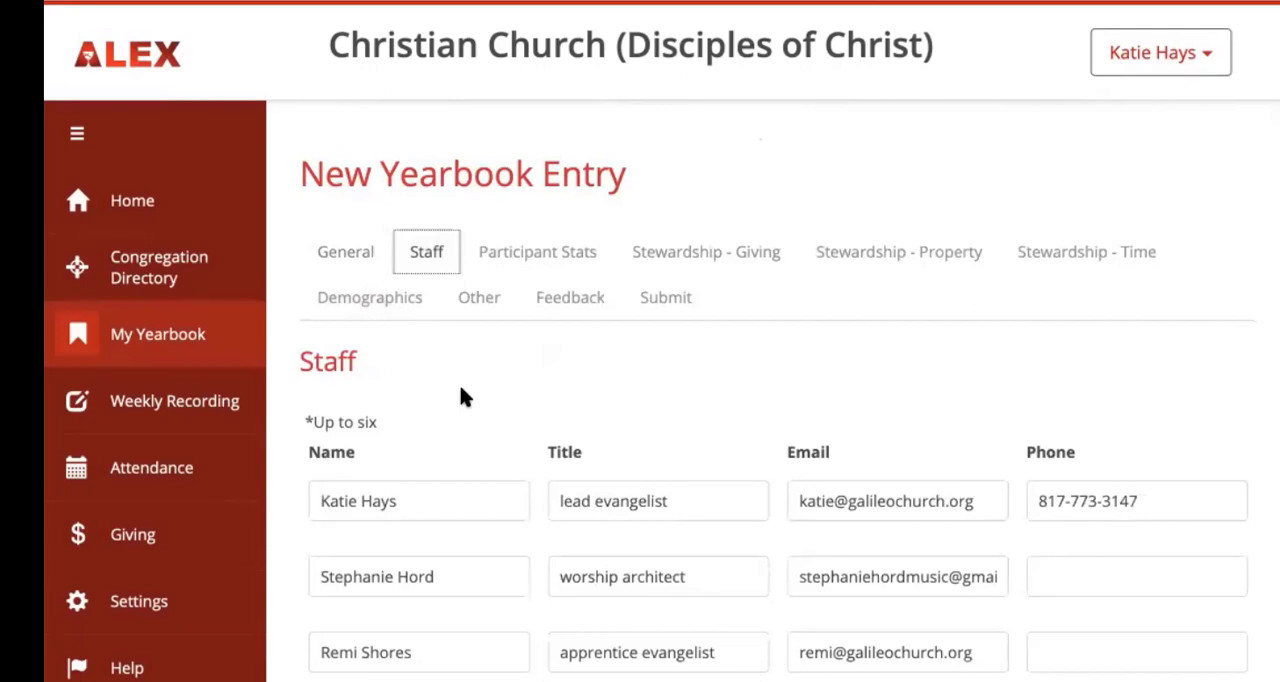
scroll(460, 396, down, 1)
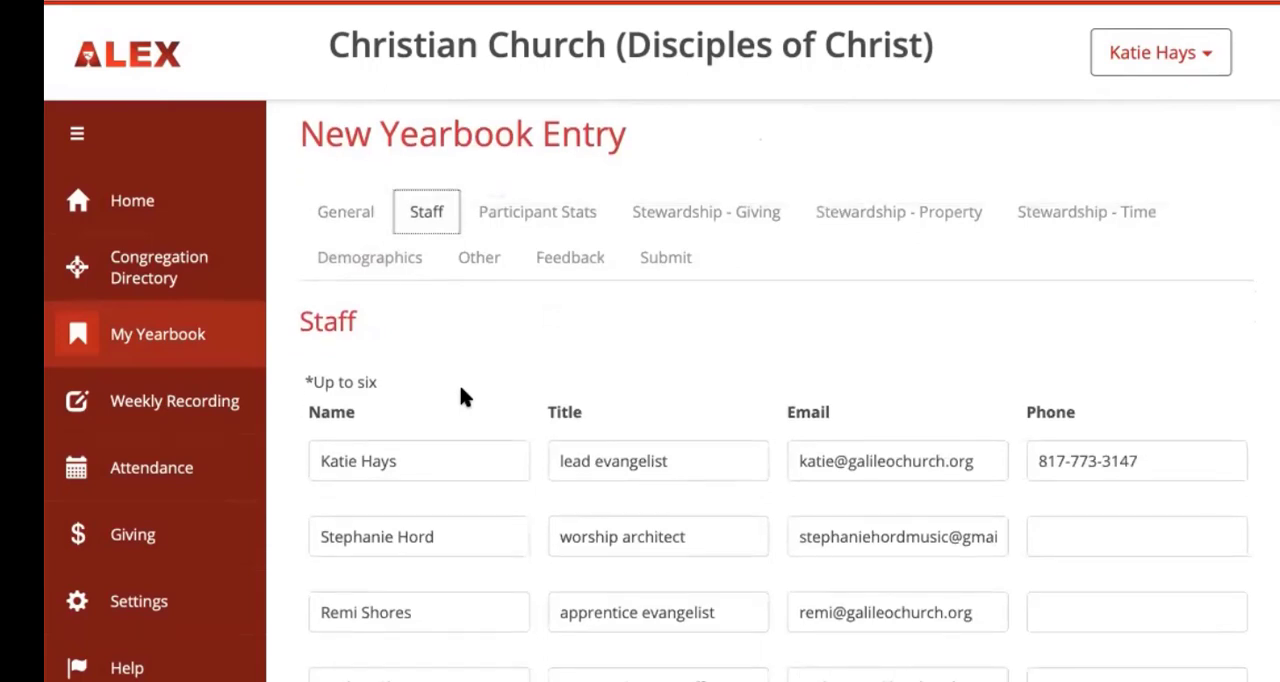
scroll(461, 392, down, 3)
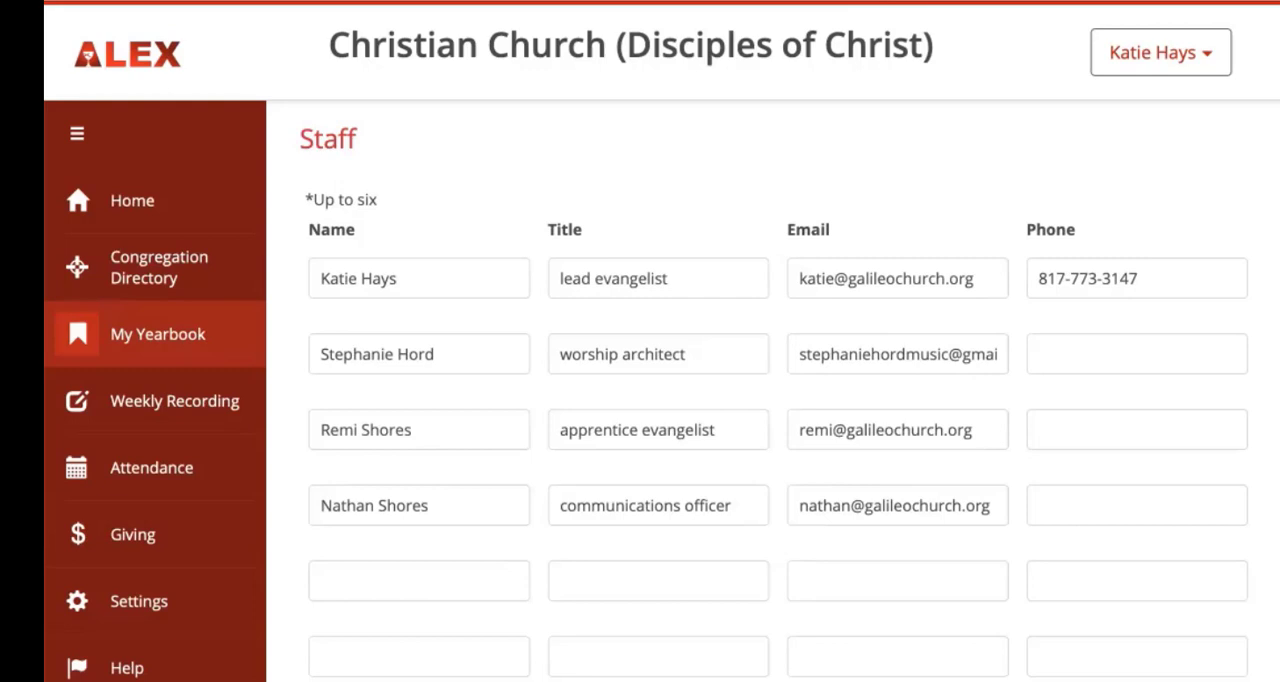
scroll(773, 390, down, 1)
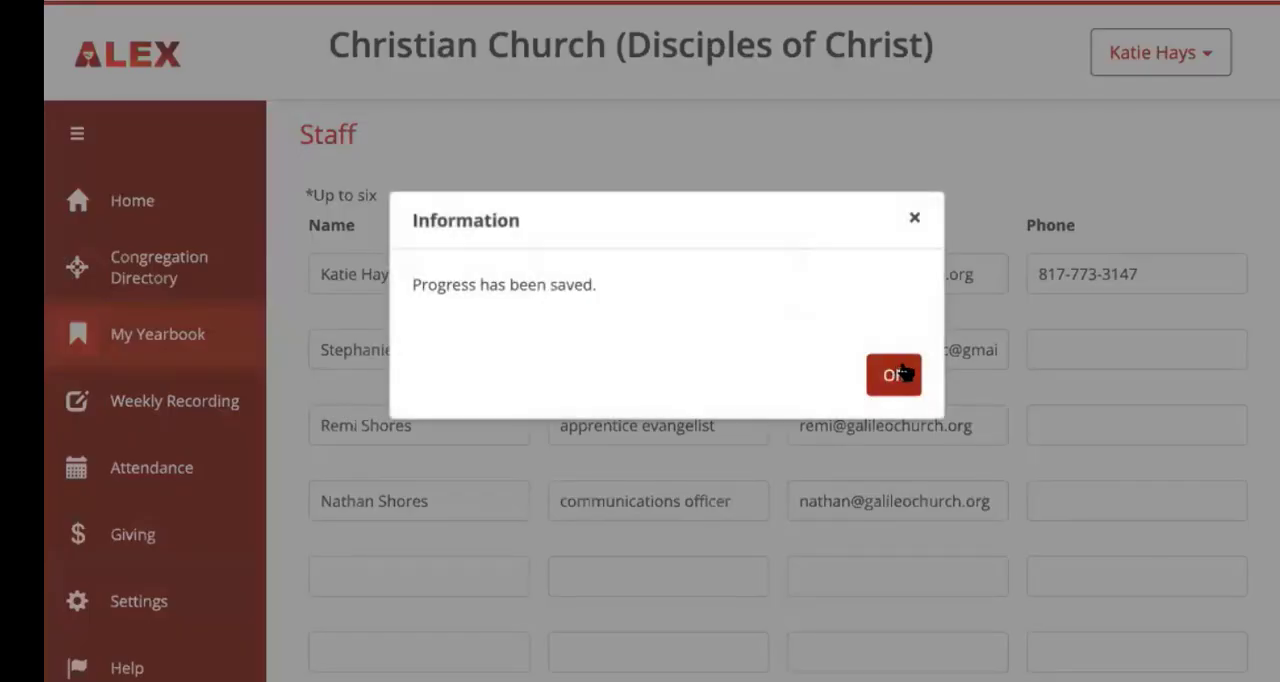
click(907, 371)
click(895, 374)
Step: Open the participant statistics section and set the number of participants to 200
scroll(837, 243, up, 2)
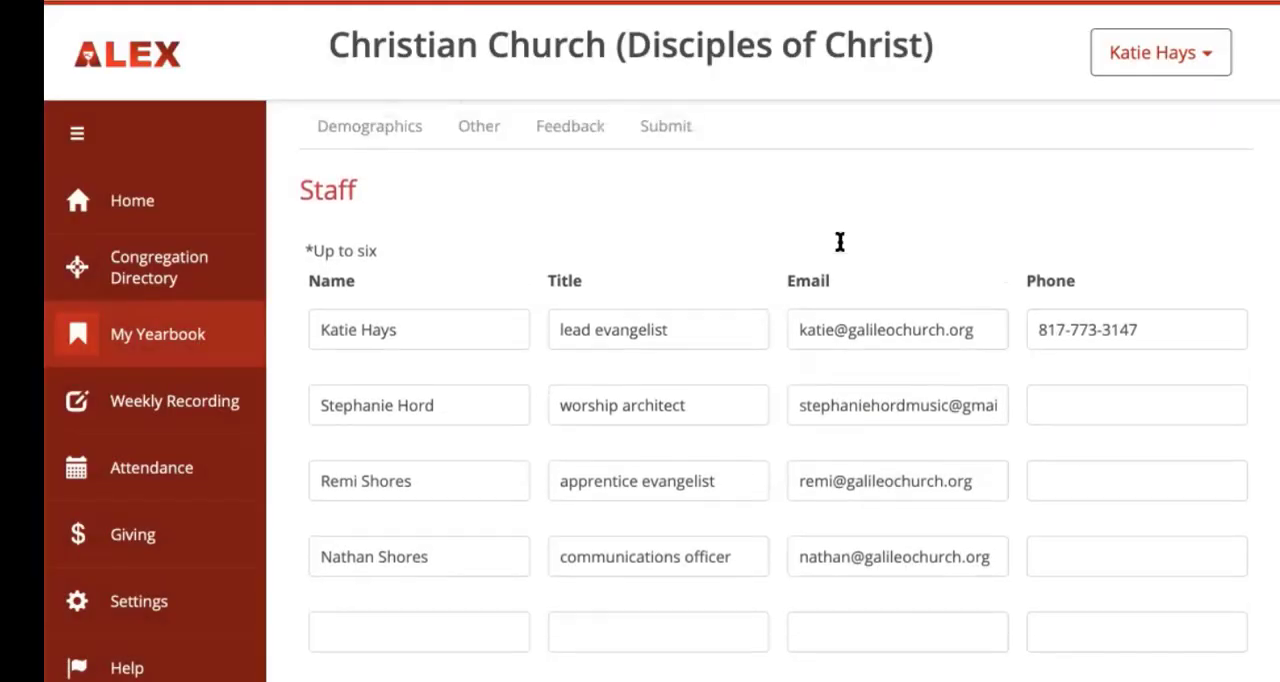
scroll(819, 220, up, 1)
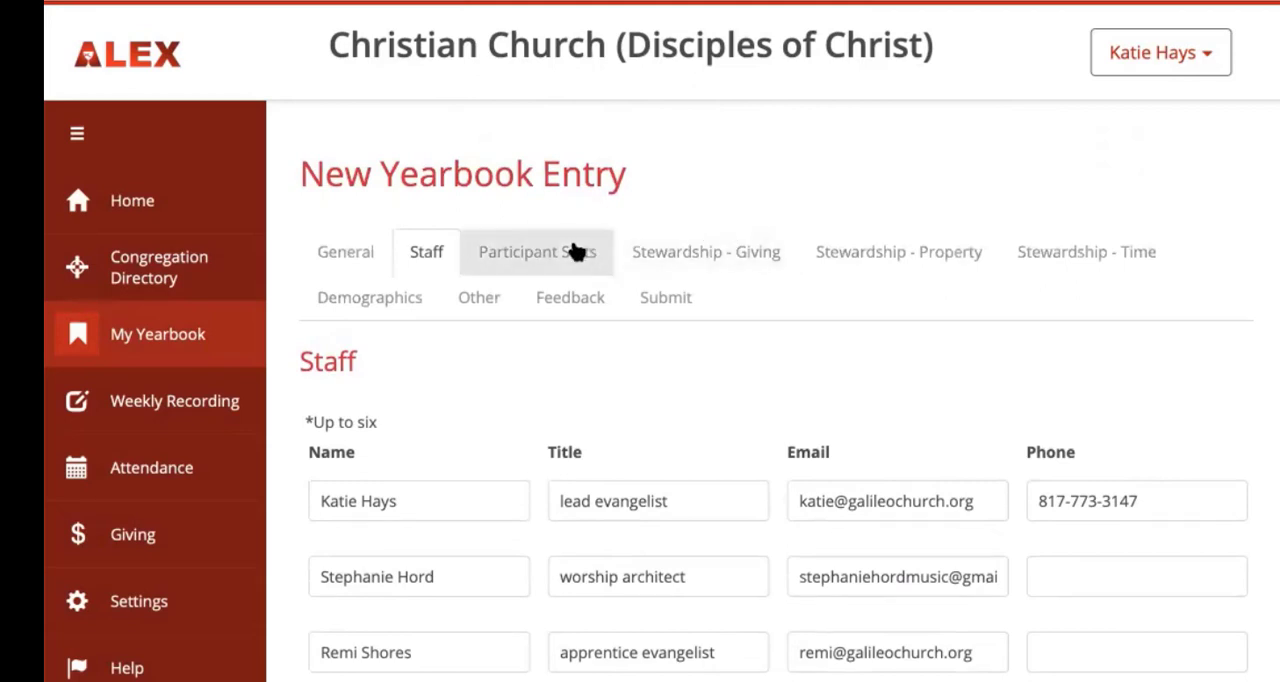
click(511, 255)
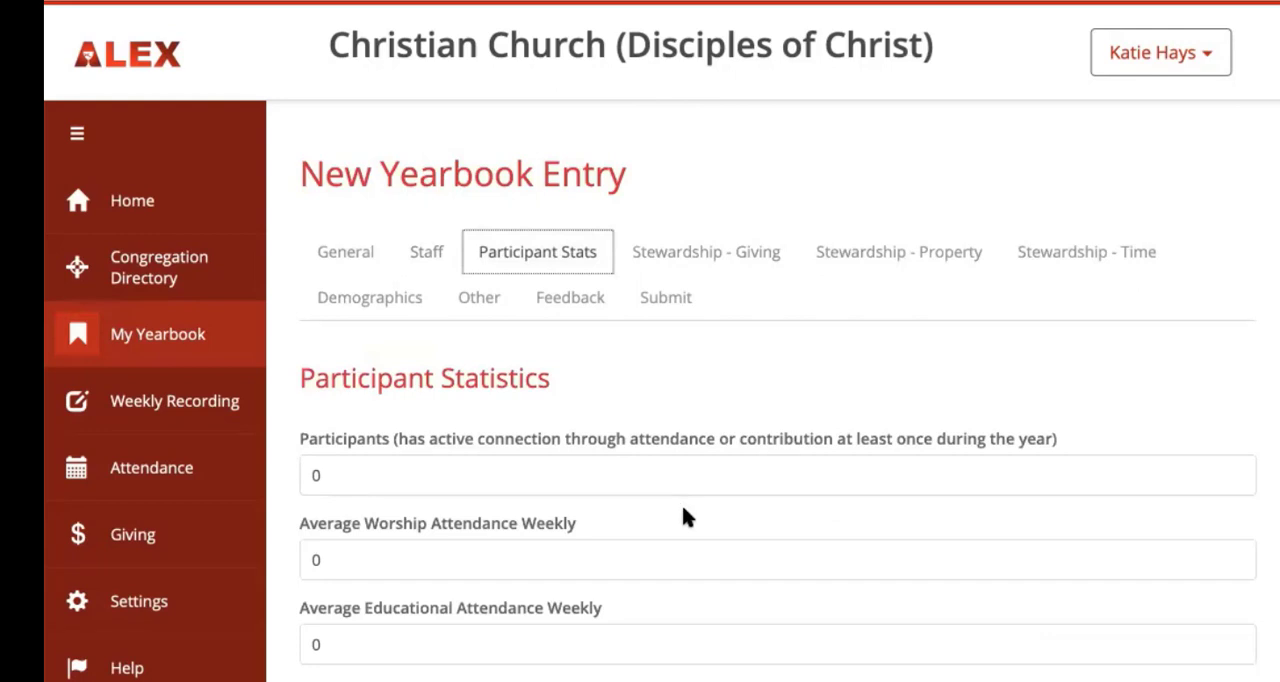
scroll(683, 515, down, 2)
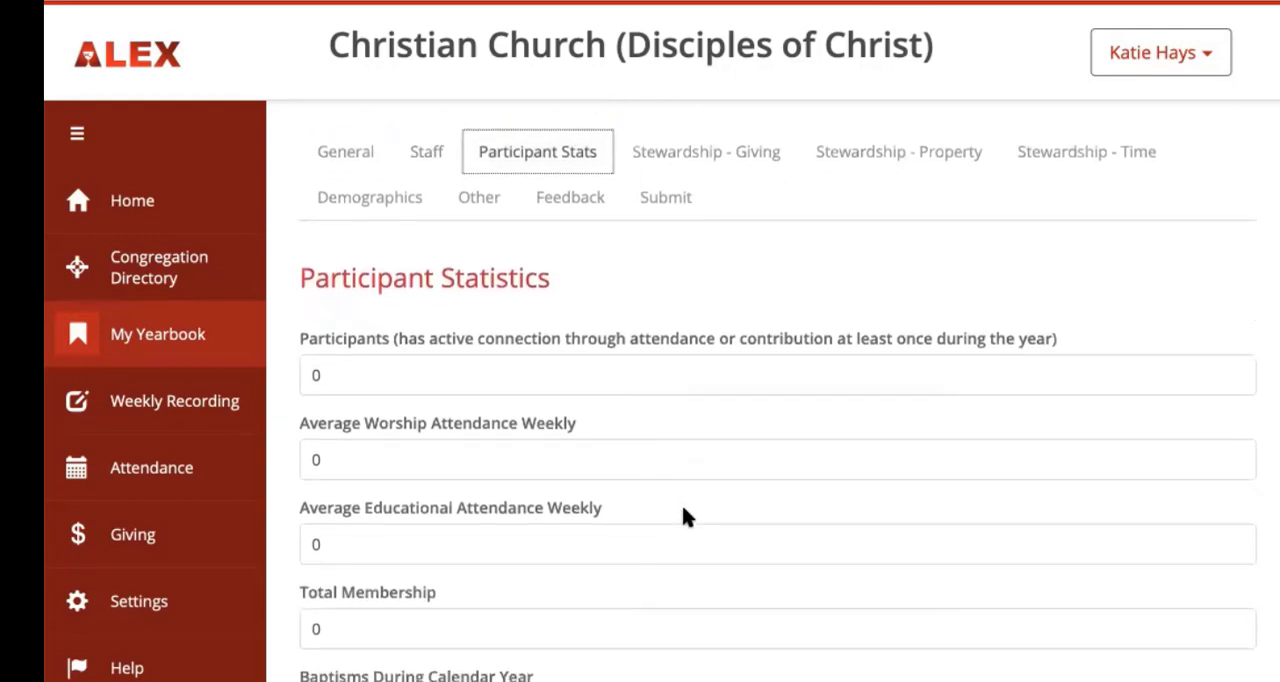
click(375, 360)
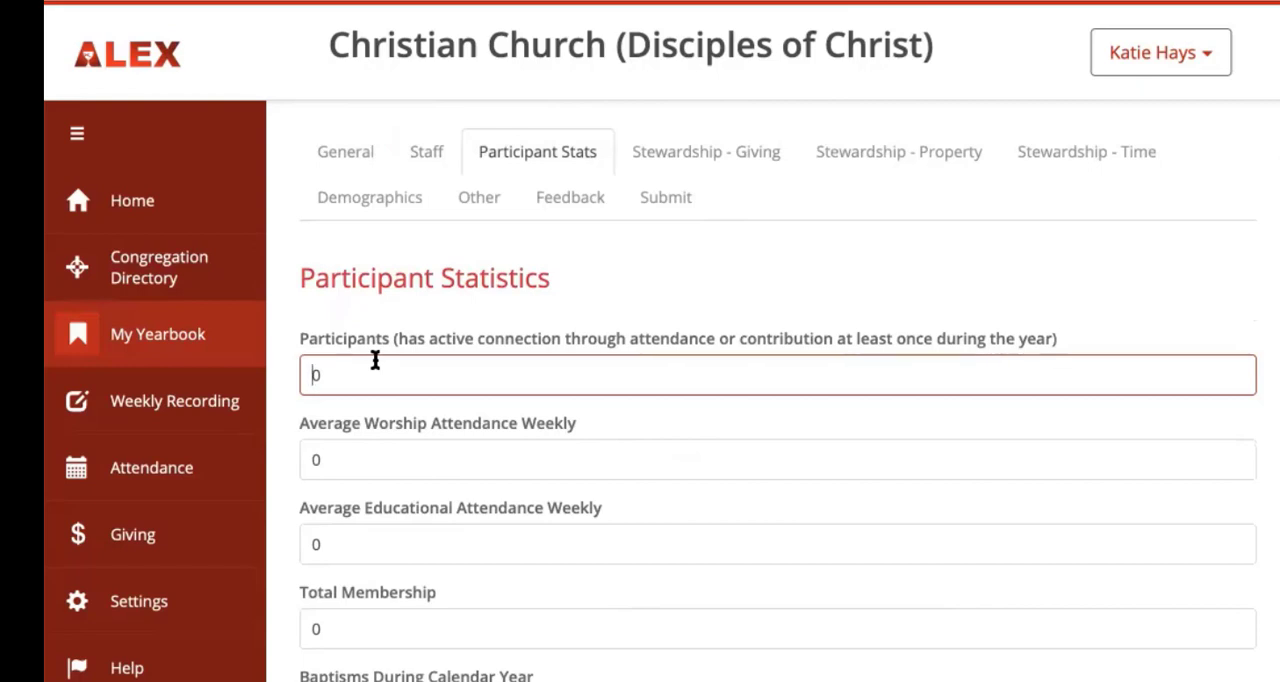
click(354, 374)
key(BackSpace)
text(200)
Step: Set the average weekly worship attendance to 77 and the average weekly educational attendance to 80
click(340, 460)
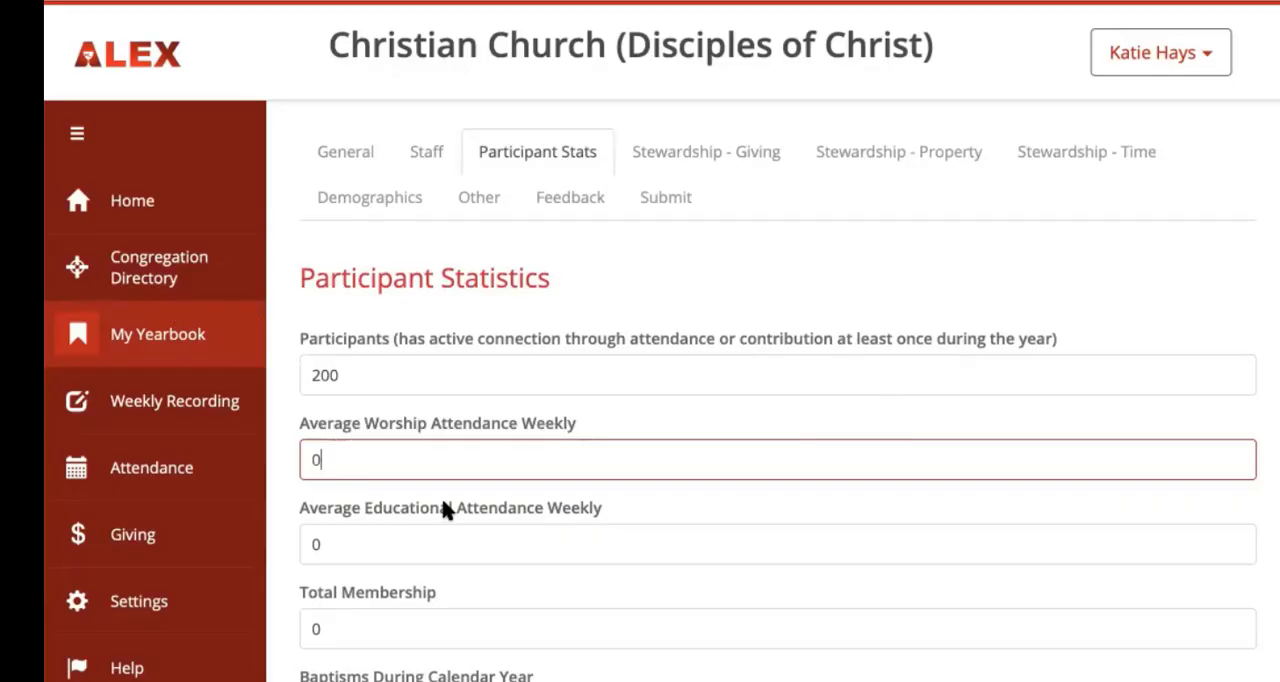
key(BackSpace)
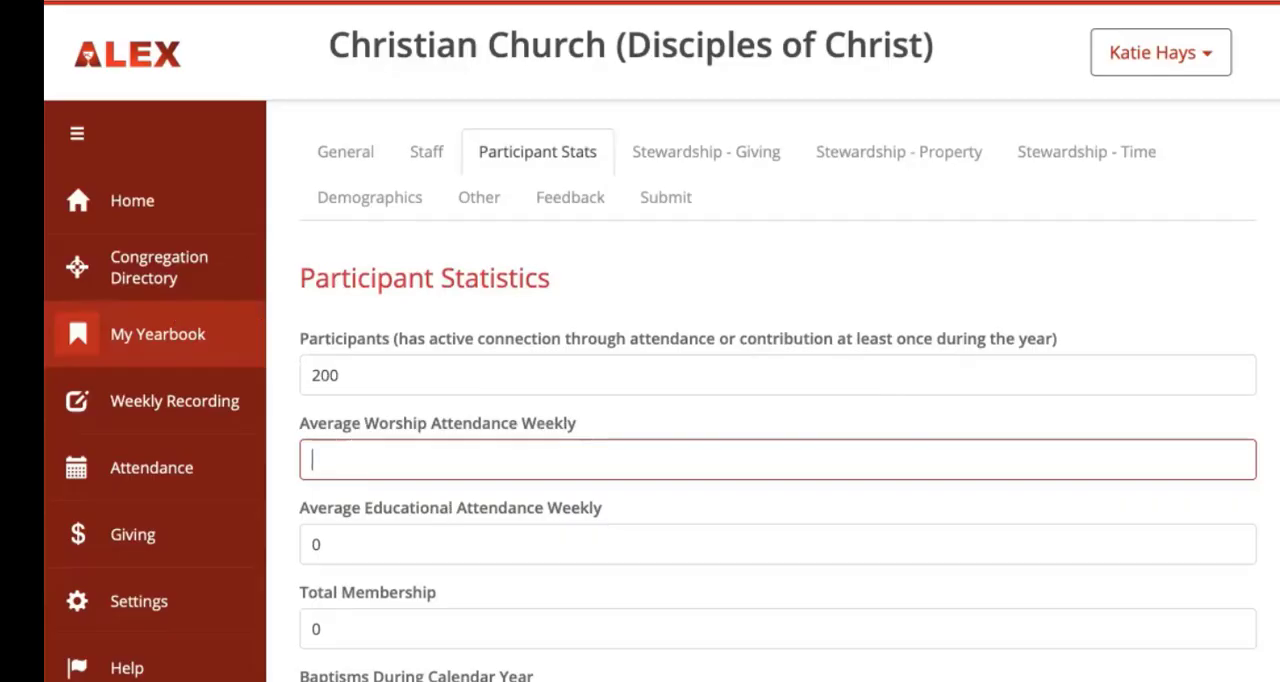
text(77)
click(356, 542)
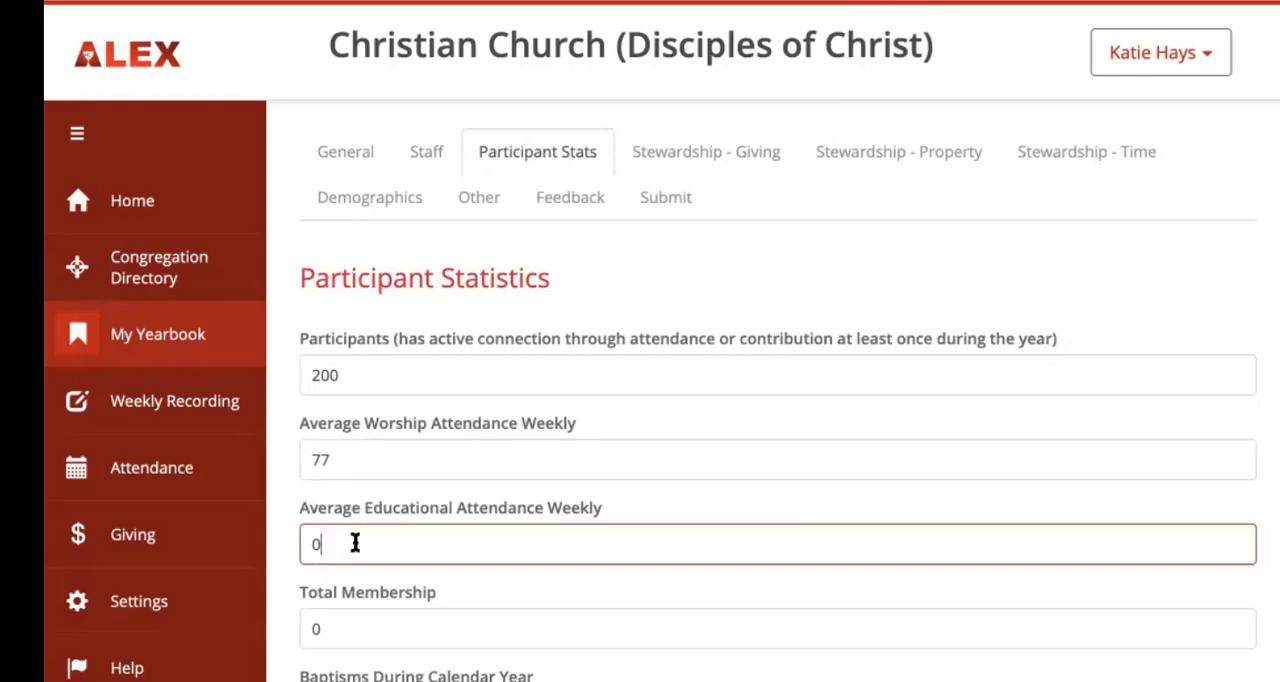
key(BackSpace)
text(80)
Step: Set the total membership to 120 in the participant statistics
click(487, 585)
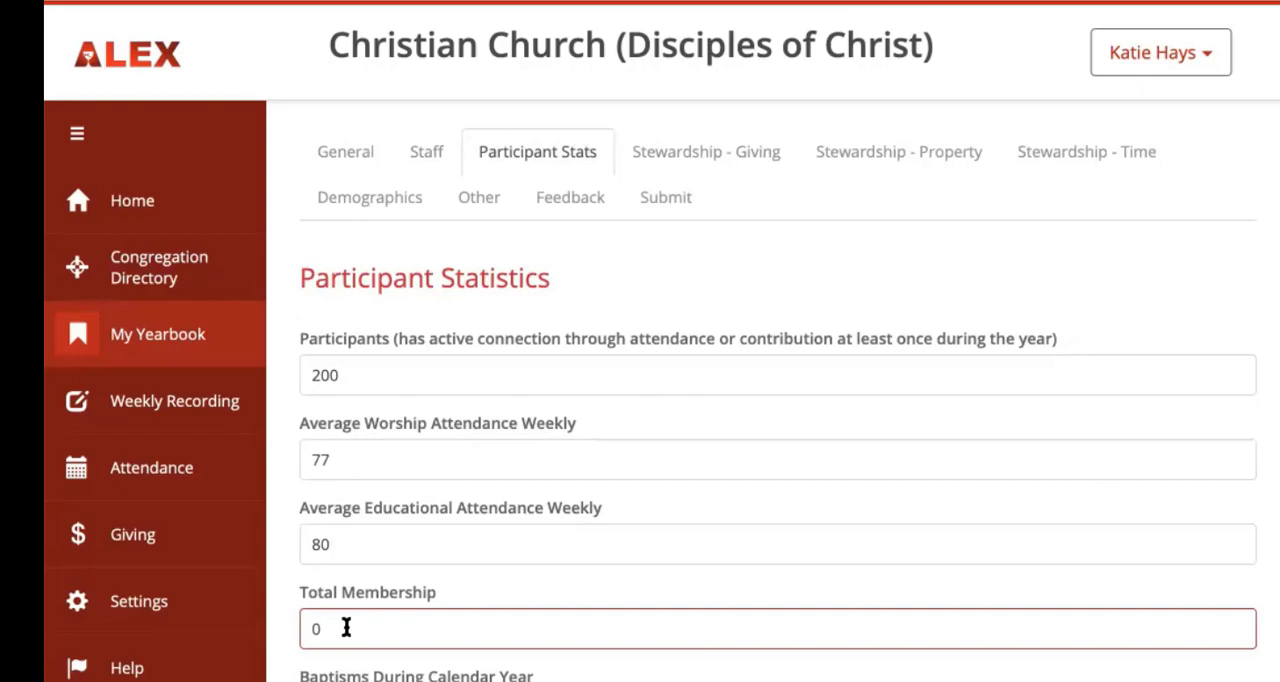
key(BackSpace)
text(120)
Step: Check the baptisms, transfers and Disciples women's and men's participant fields and save the participant statistics
click(590, 677)
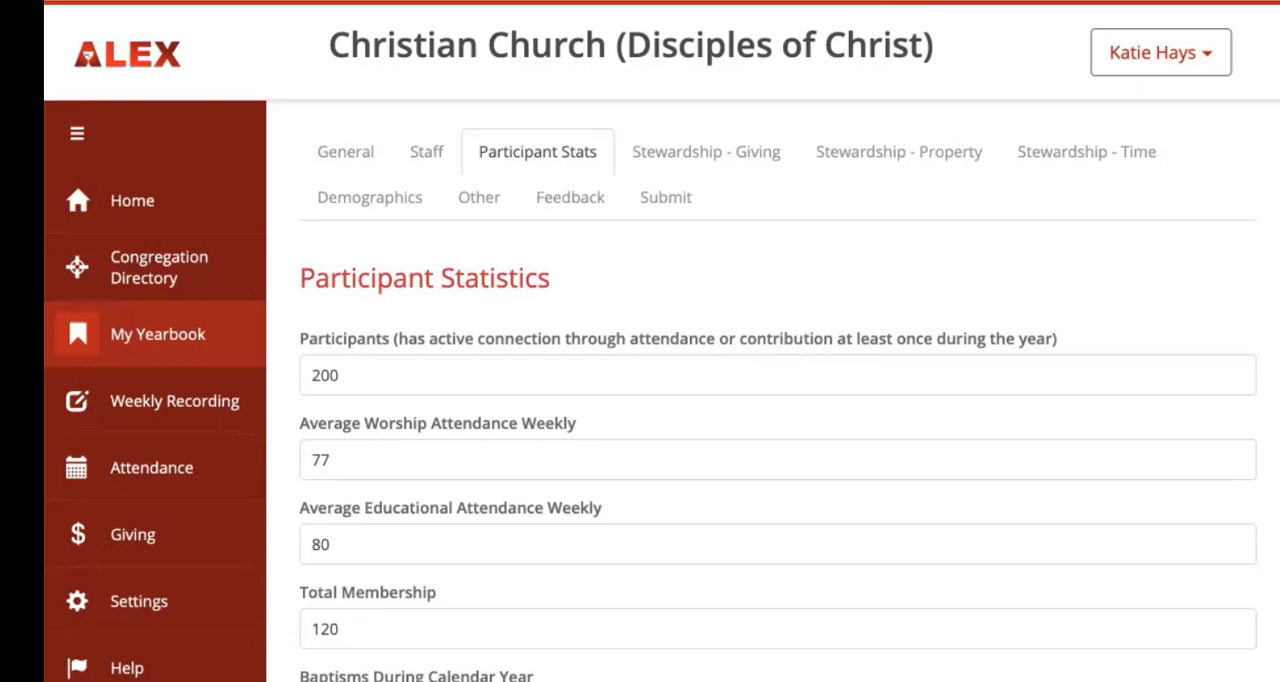
scroll(778, 396, down, 1)
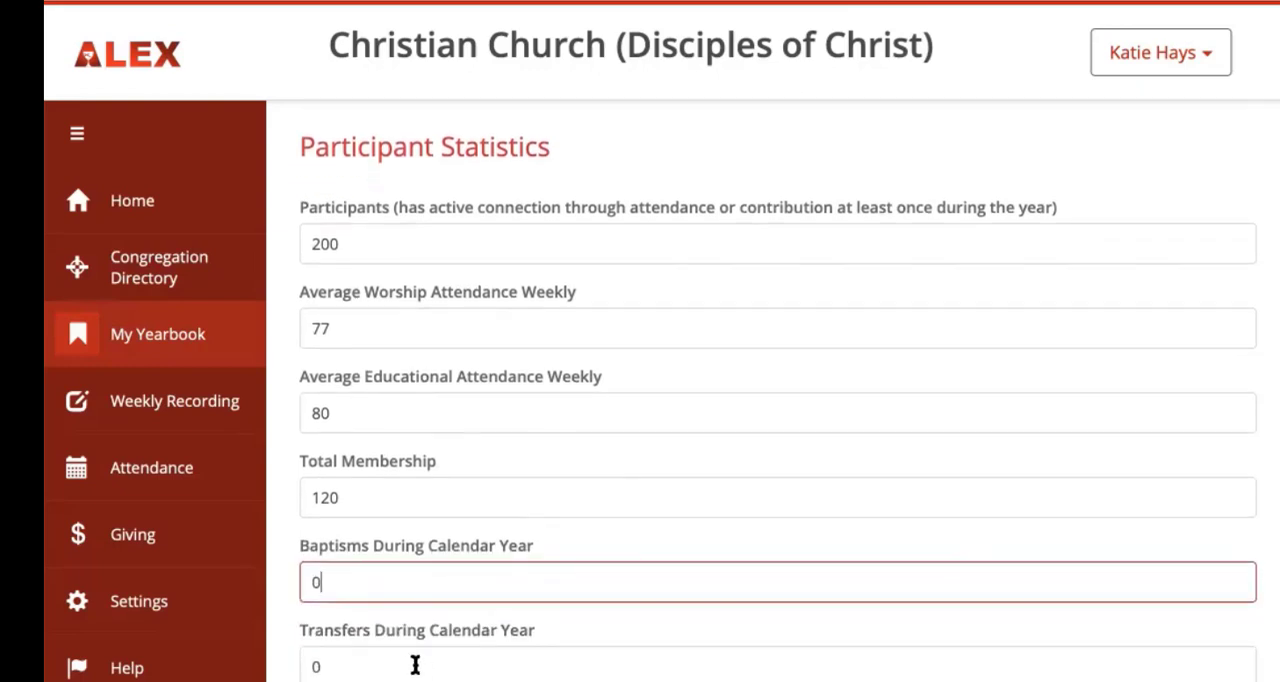
click(415, 665)
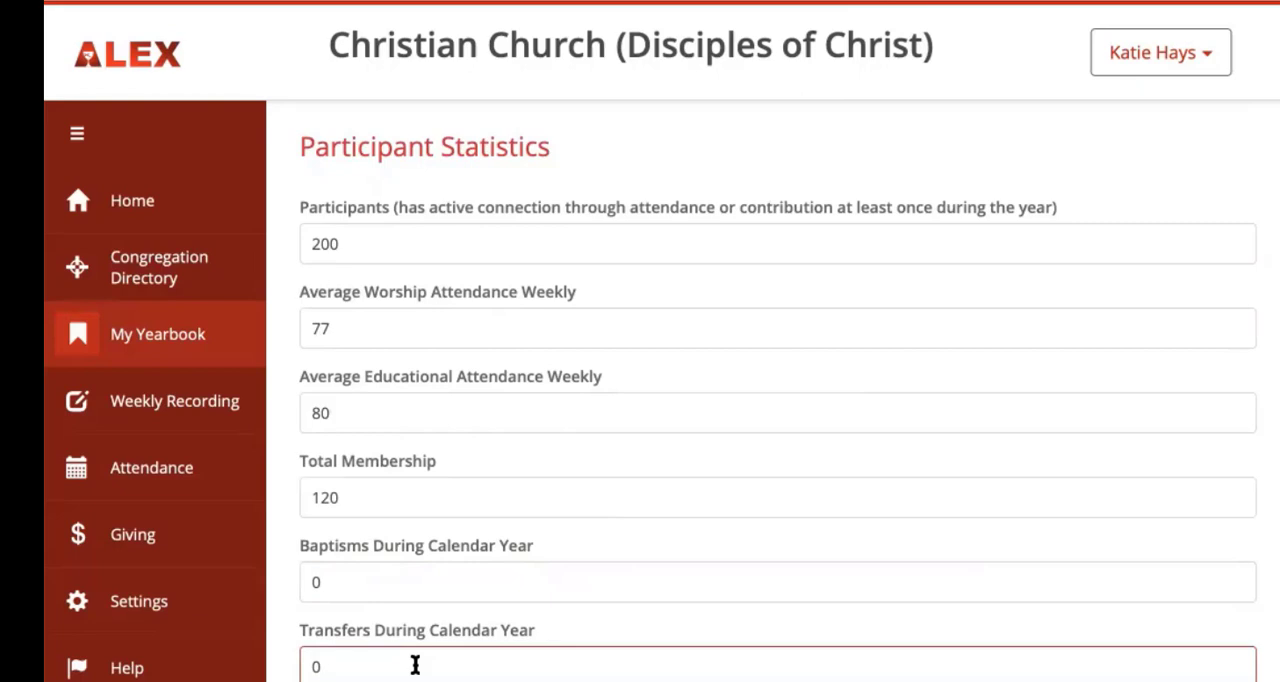
scroll(415, 665, down, 1)
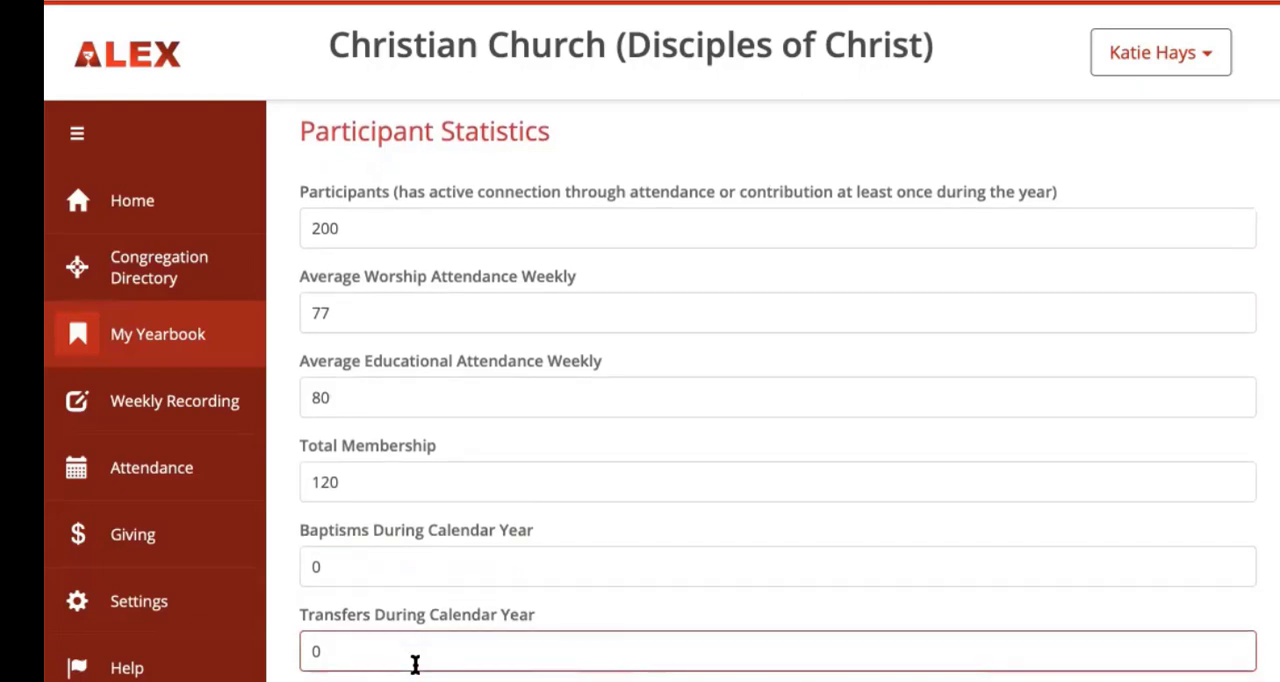
scroll(778, 388, down, 1)
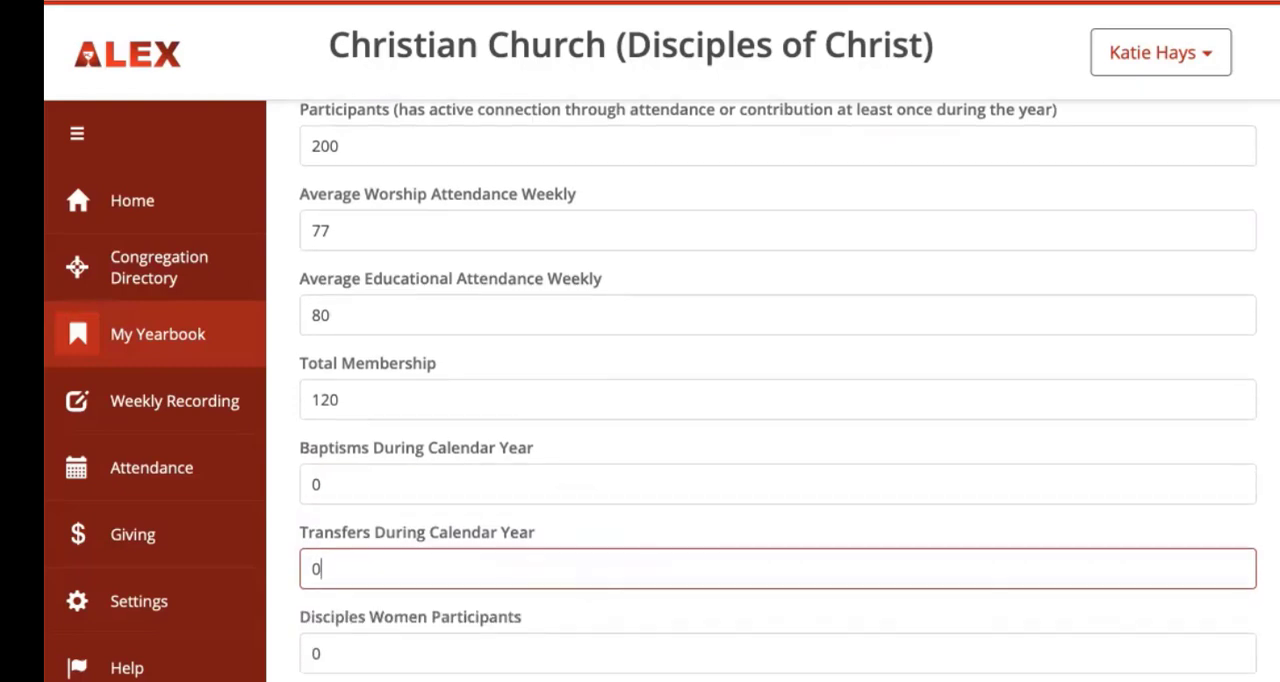
scroll(778, 390, down, 1)
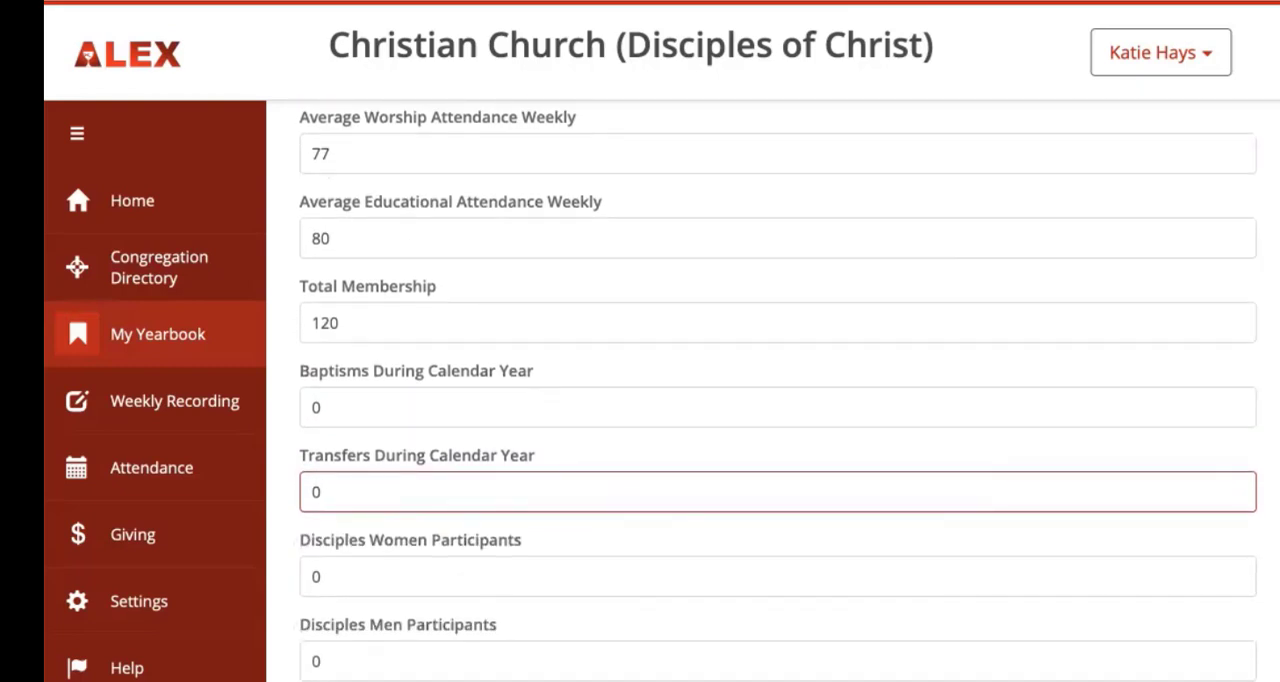
scroll(828, 600, up, 2)
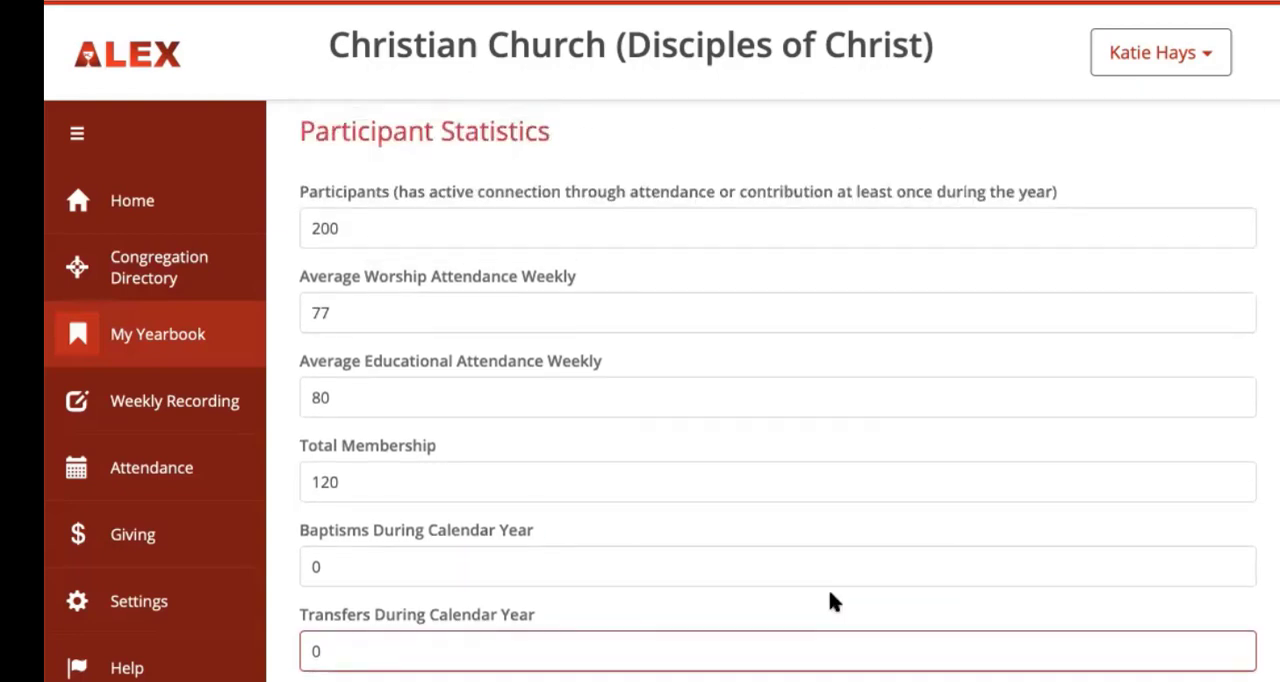
scroll(828, 600, down, 1)
scroll(830, 592, down, 1)
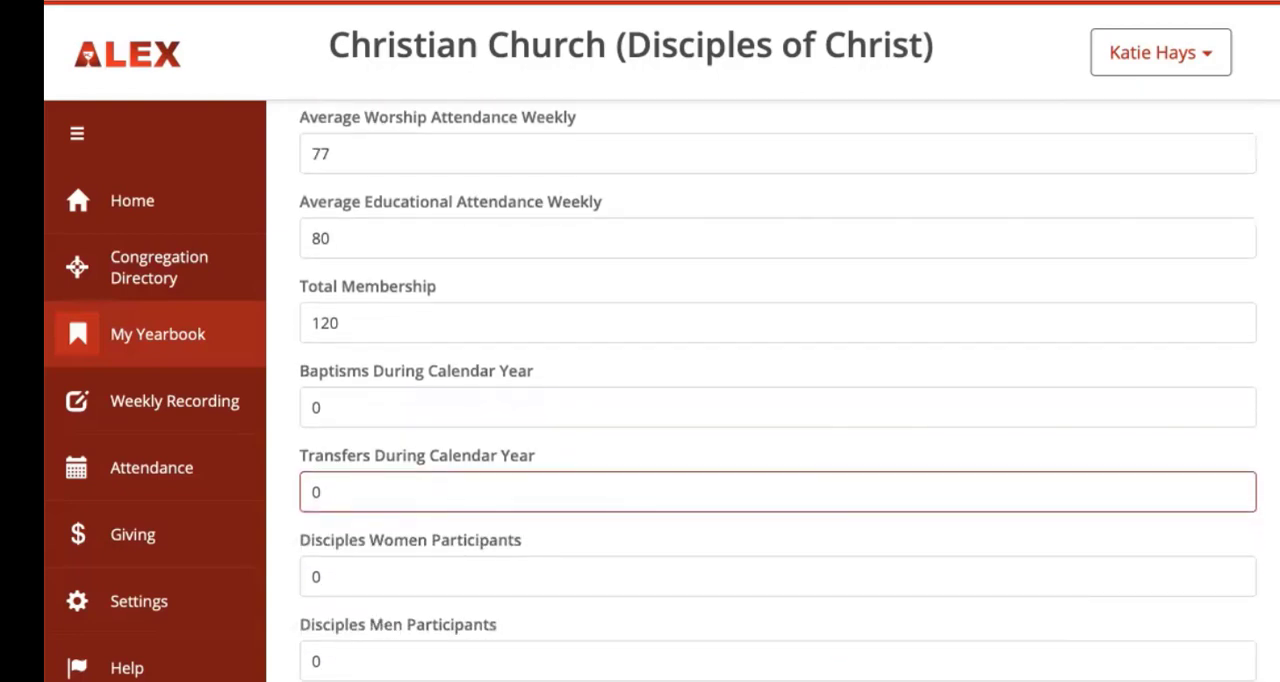
click(1100, 680)
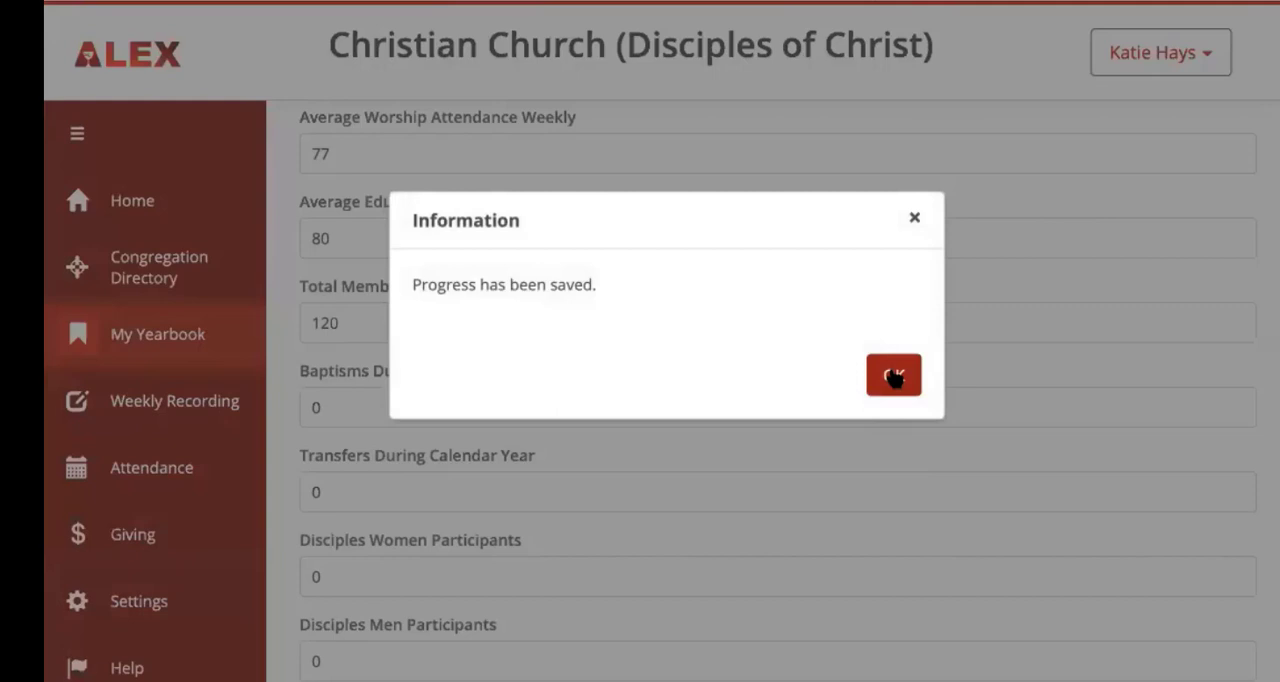
click(894, 375)
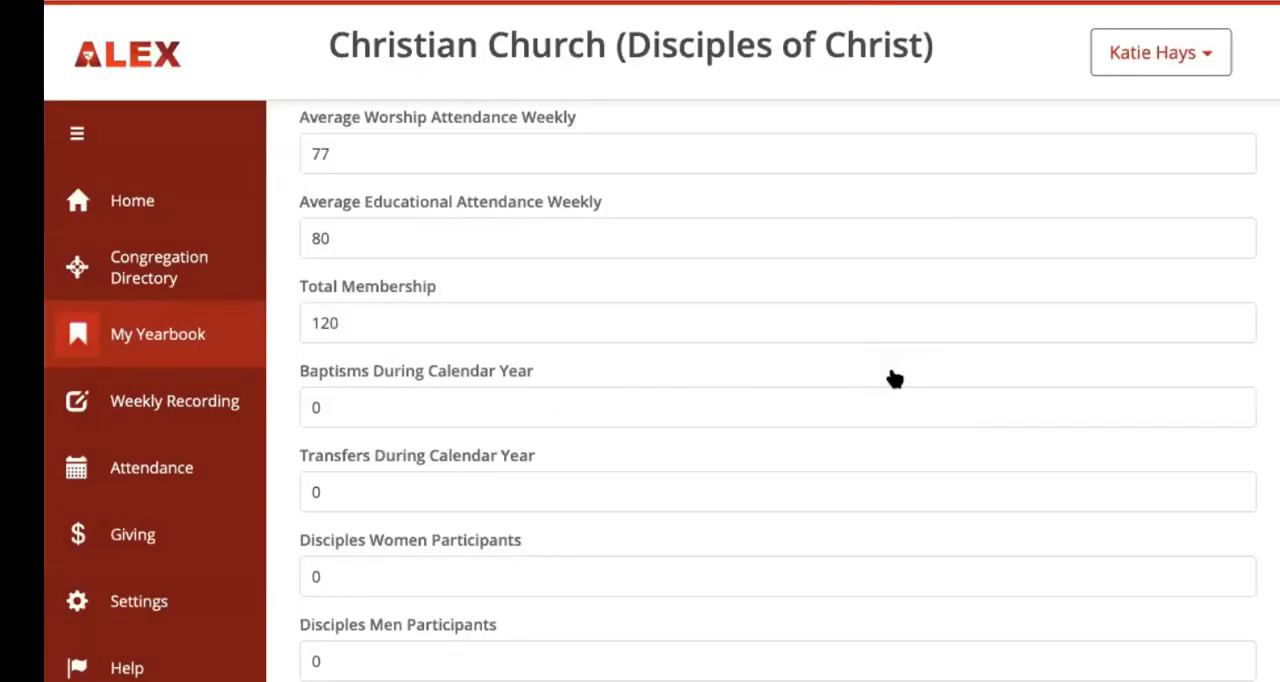
Step: Open the Stewardship - Giving section and set the undesignated contributions to 176,700
scroll(894, 378, up, 4)
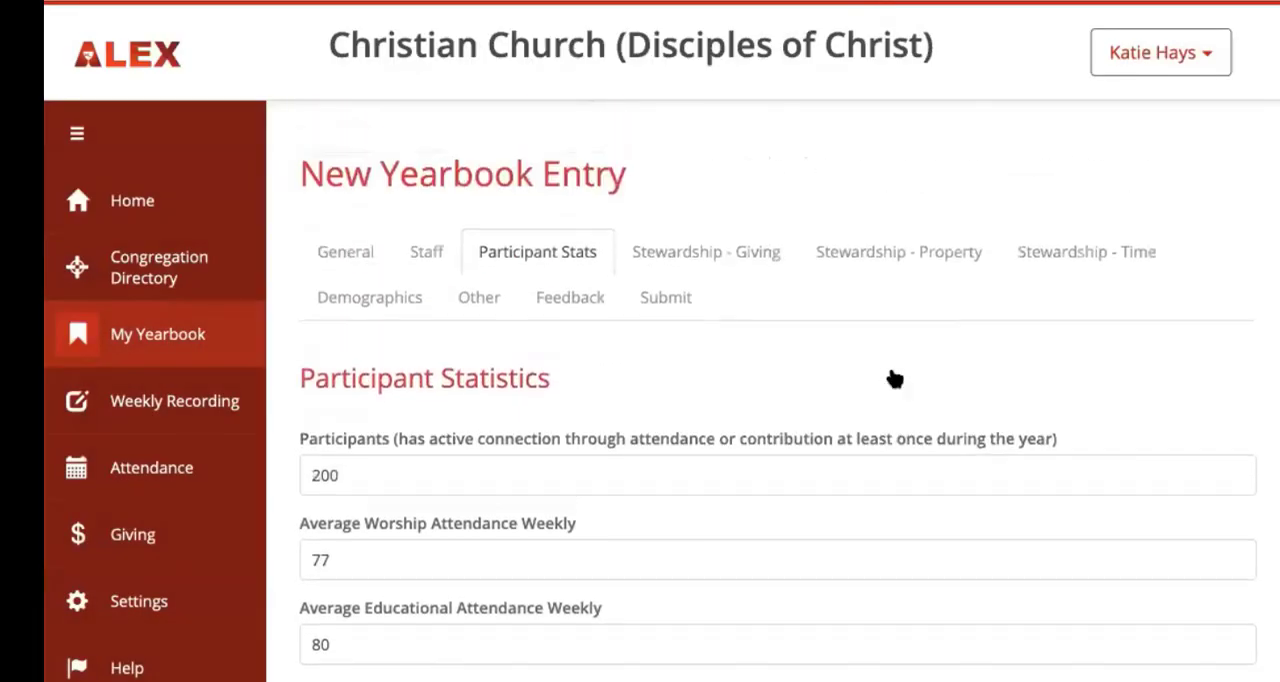
click(690, 258)
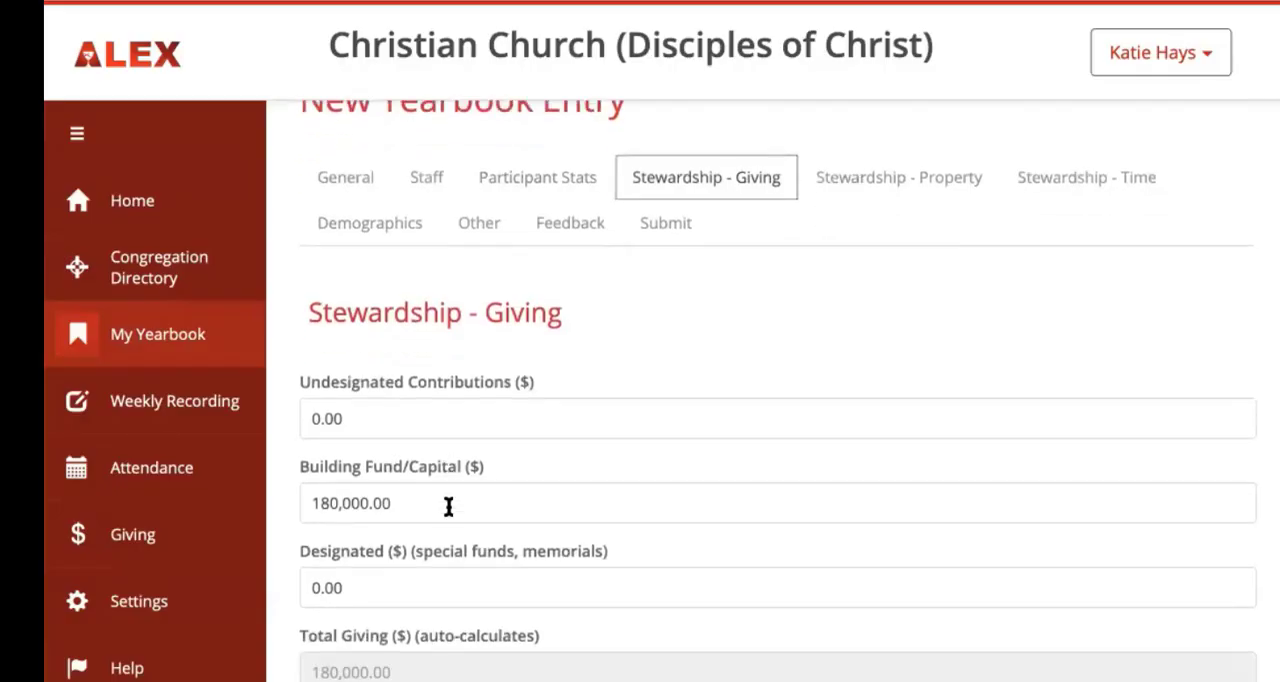
scroll(445, 499, down, 3)
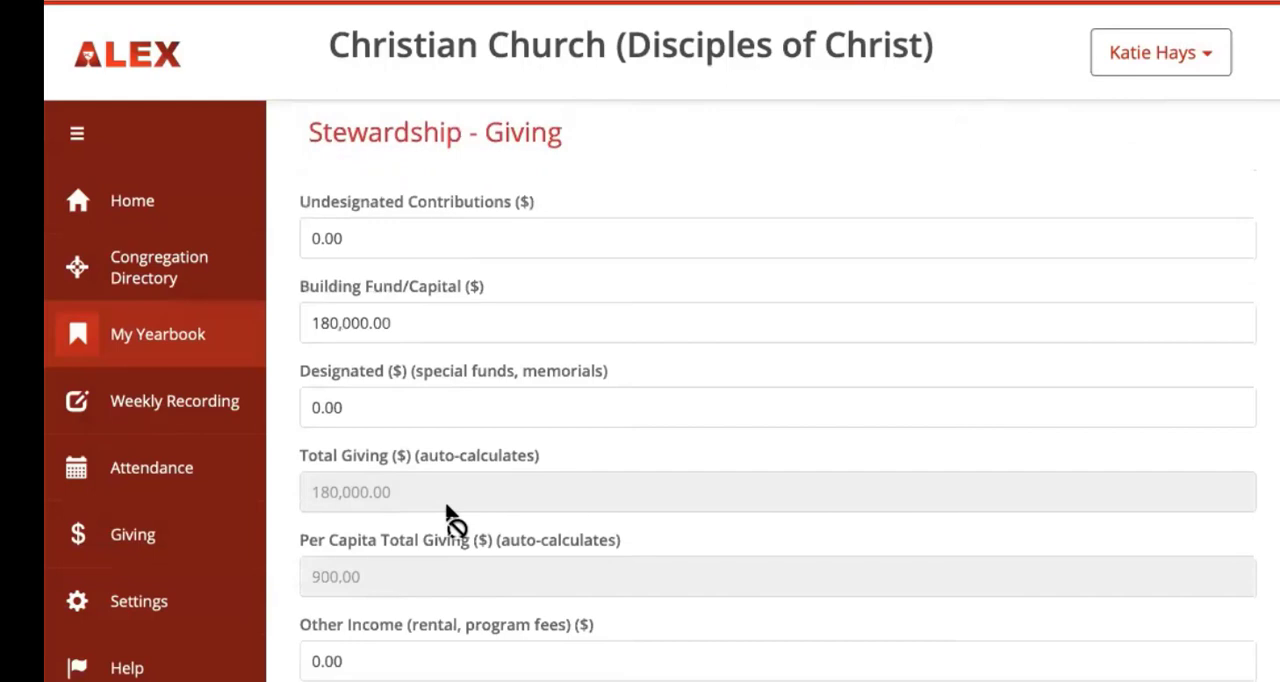
scroll(447, 515, down, 1)
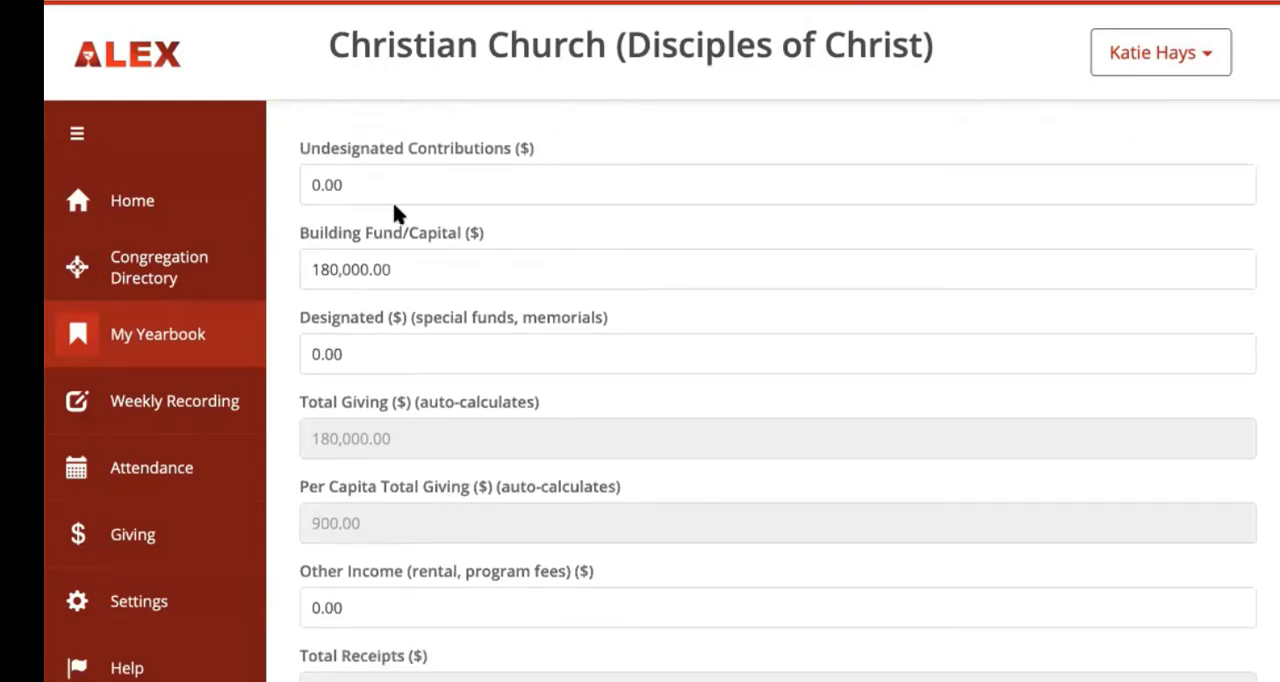
click(371, 184)
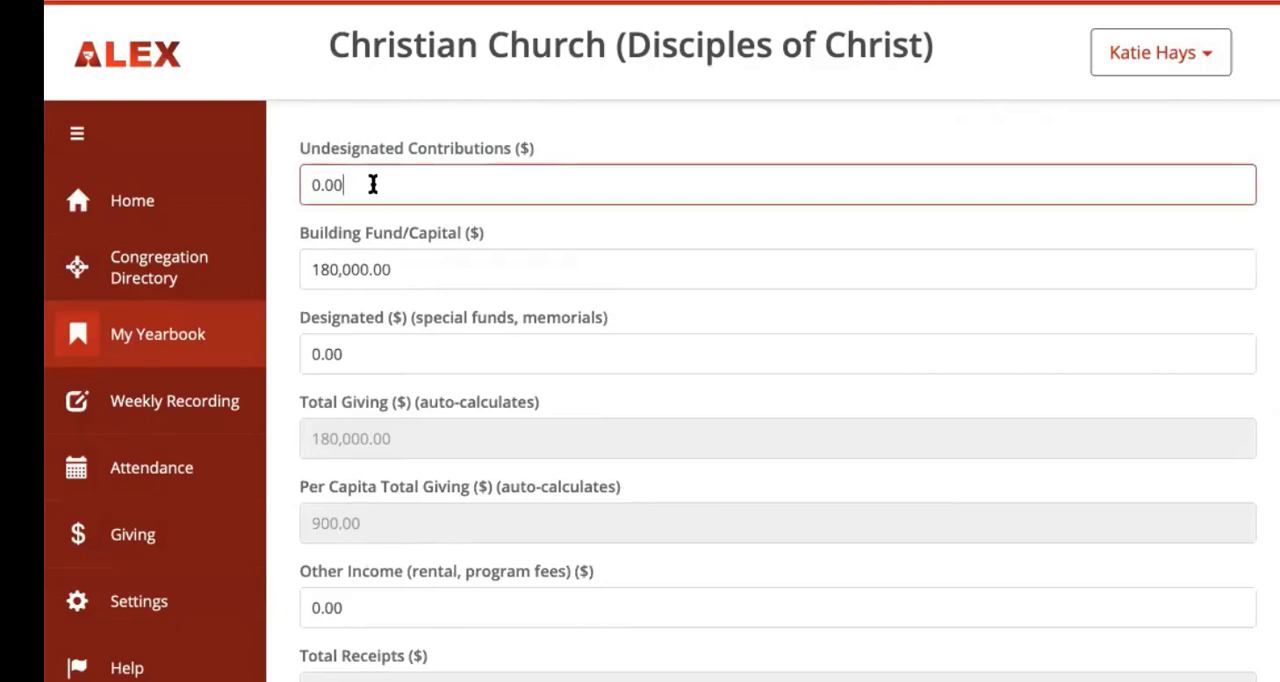
key(BackSpace)
key(BackSpace)
key(BackSpace)
key(BackSpace)
text(176,700)
Step: Set the Building Fund/Capital amount to 0 in the giving section
click(403, 270)
key(BackSpace)
key(BackSpace)
key(BackSpace)
key(BackSpace)
key(BackSpace)
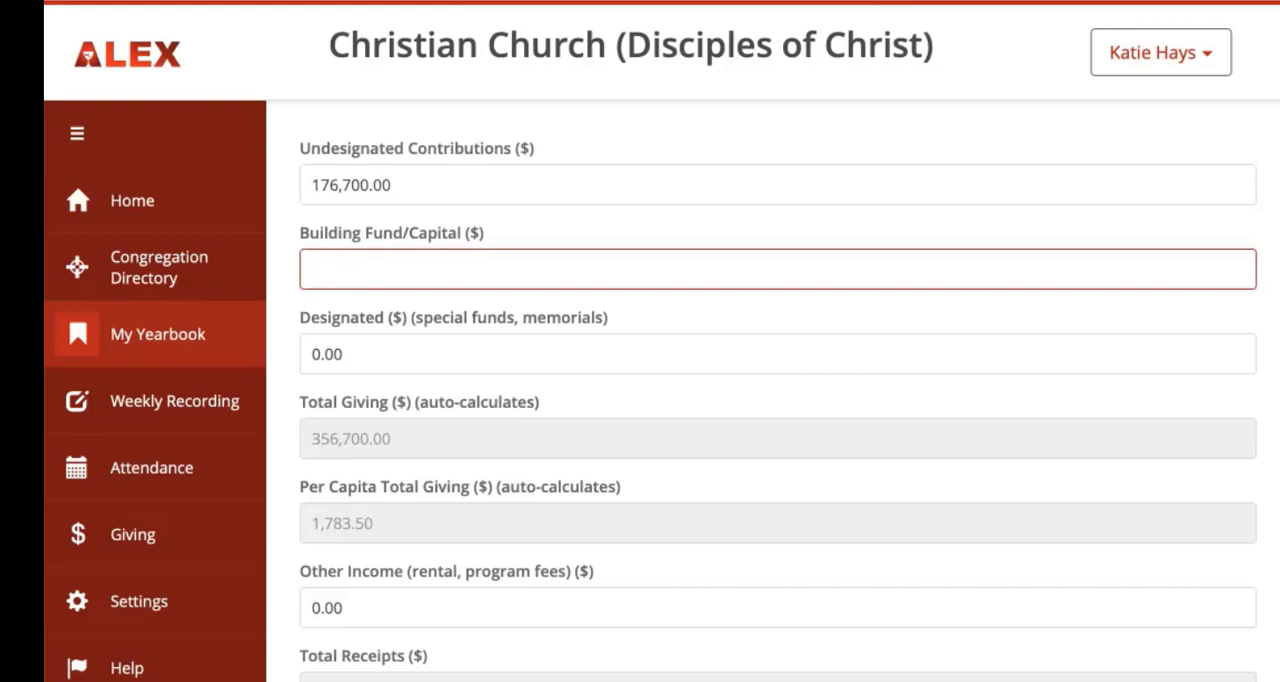
text(0)
Step: Set the designated giving for special funds and memorials to 18,000
click(365, 352)
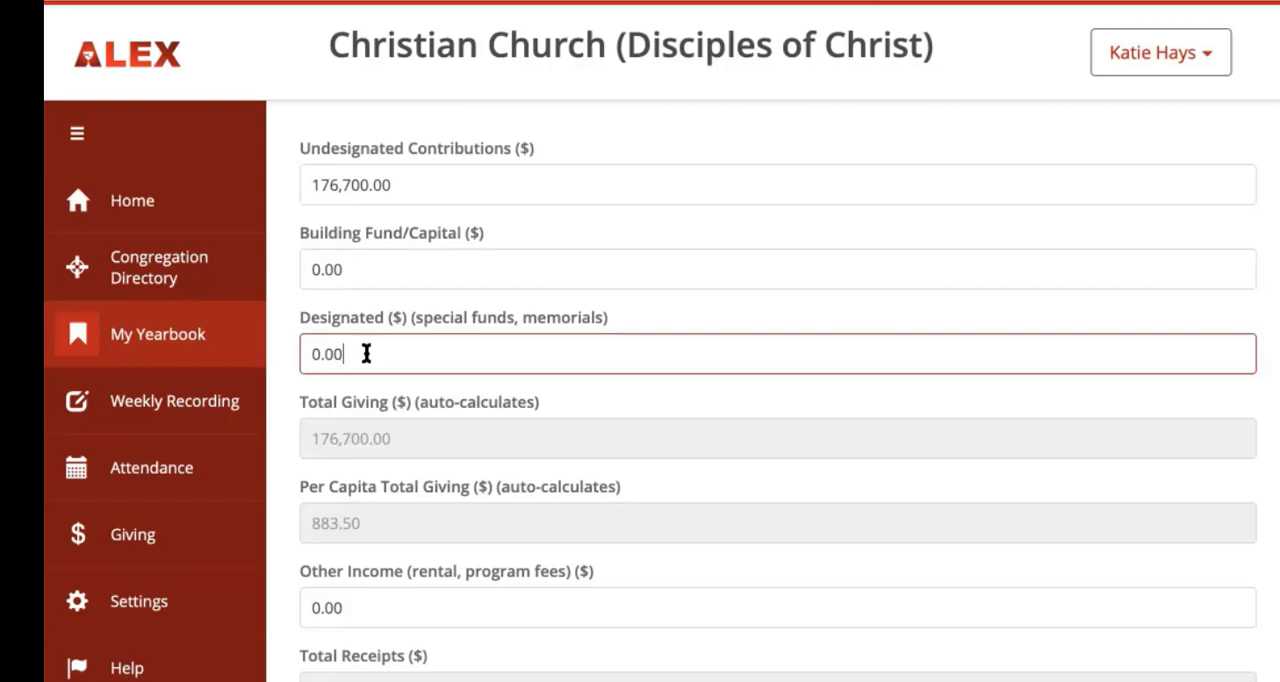
key(BackSpace)
key(BackSpace)
key(BackSpace)
key(BackSpace)
text(18,000)
Step: Set the other income to 40,600 and the total outreach/mission expenditures to 23,400
key(Tab)
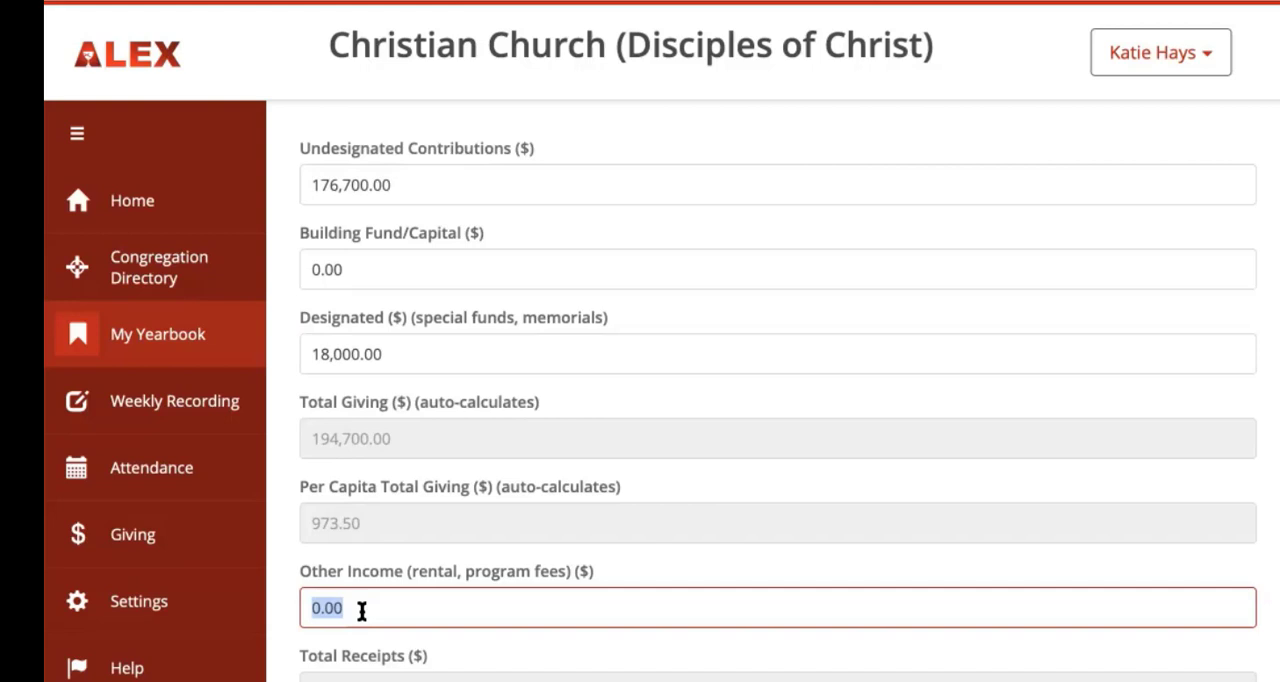
text(40,600)
click(378, 662)
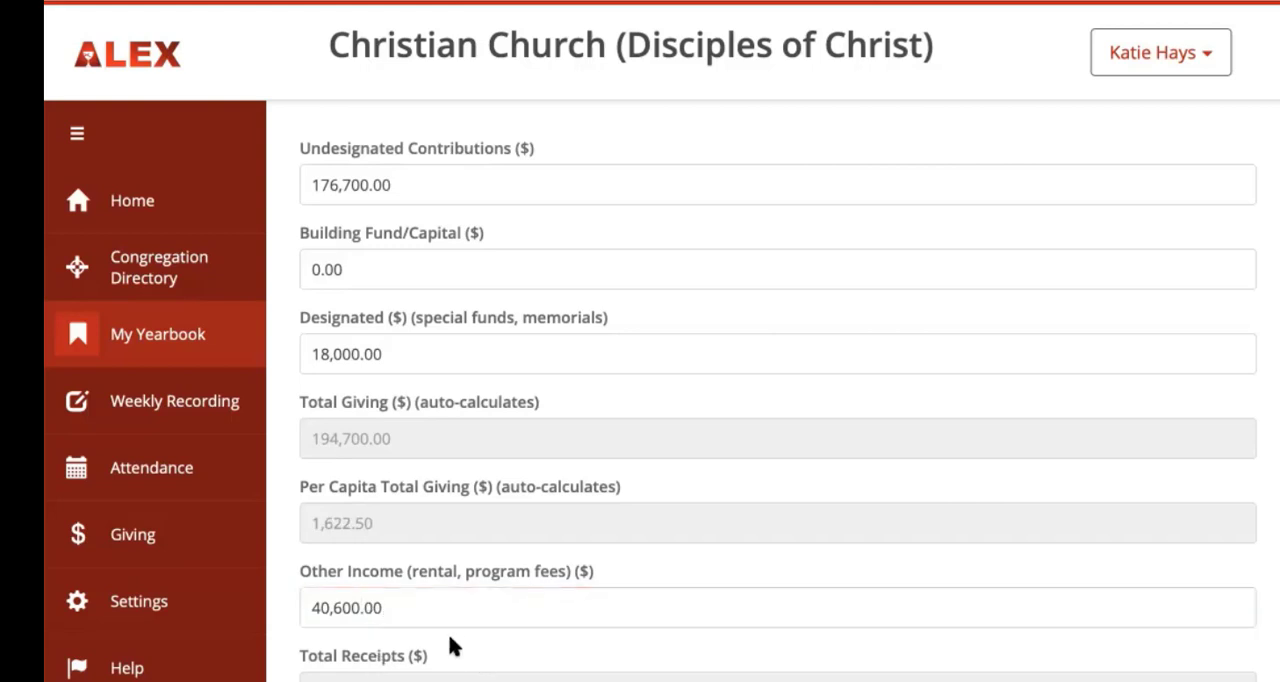
key(Tab)
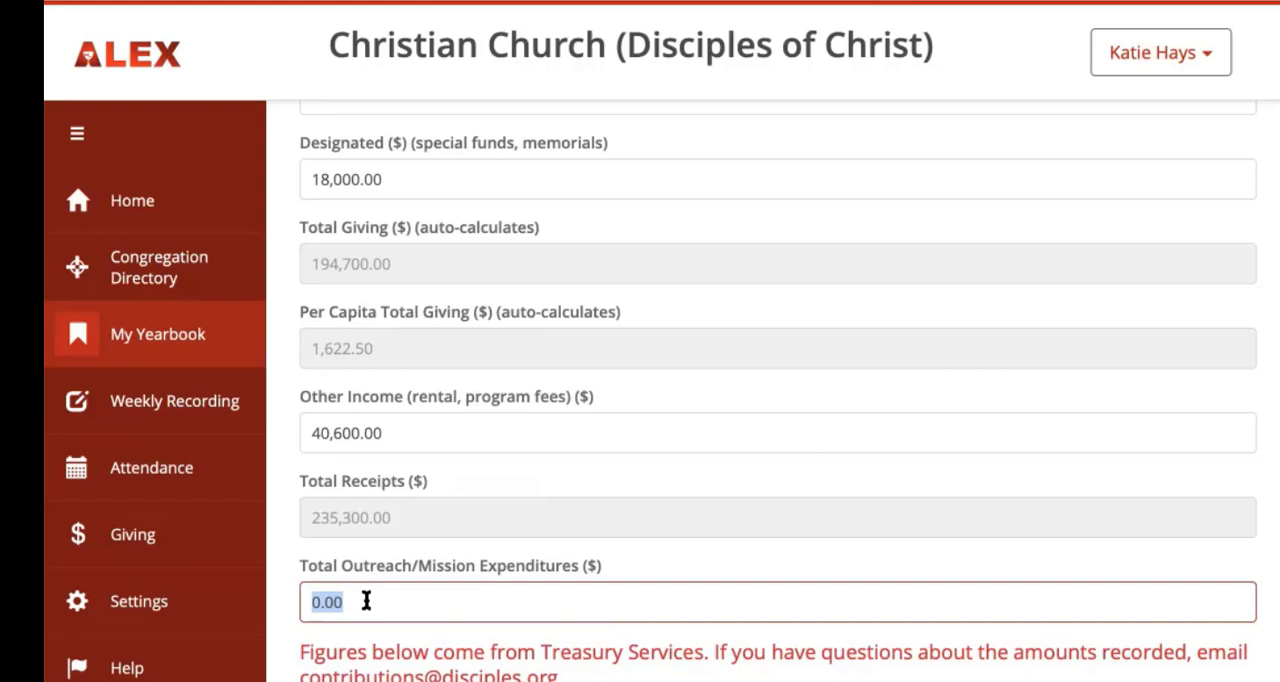
text(23400)
click(388, 638)
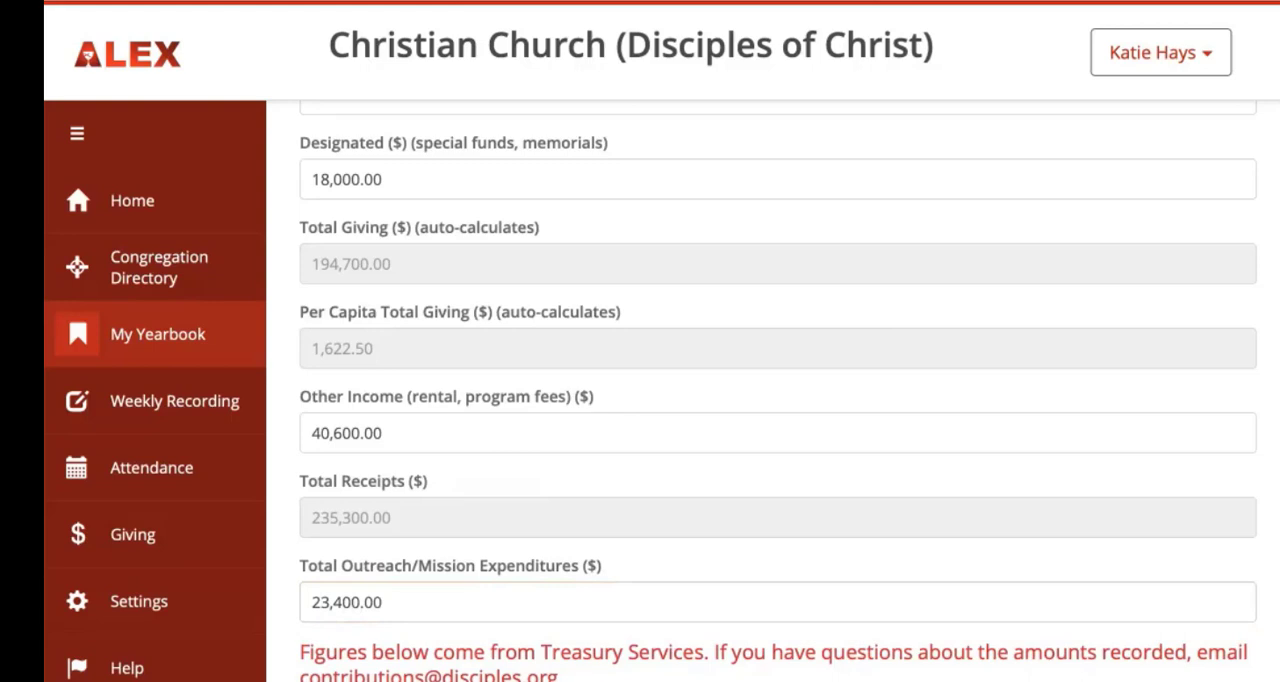
Step: Review the Treasury Services figures for mission funds, special day offerings and Disciples outreach, and save the giving section
scroll(778, 391, down, 4)
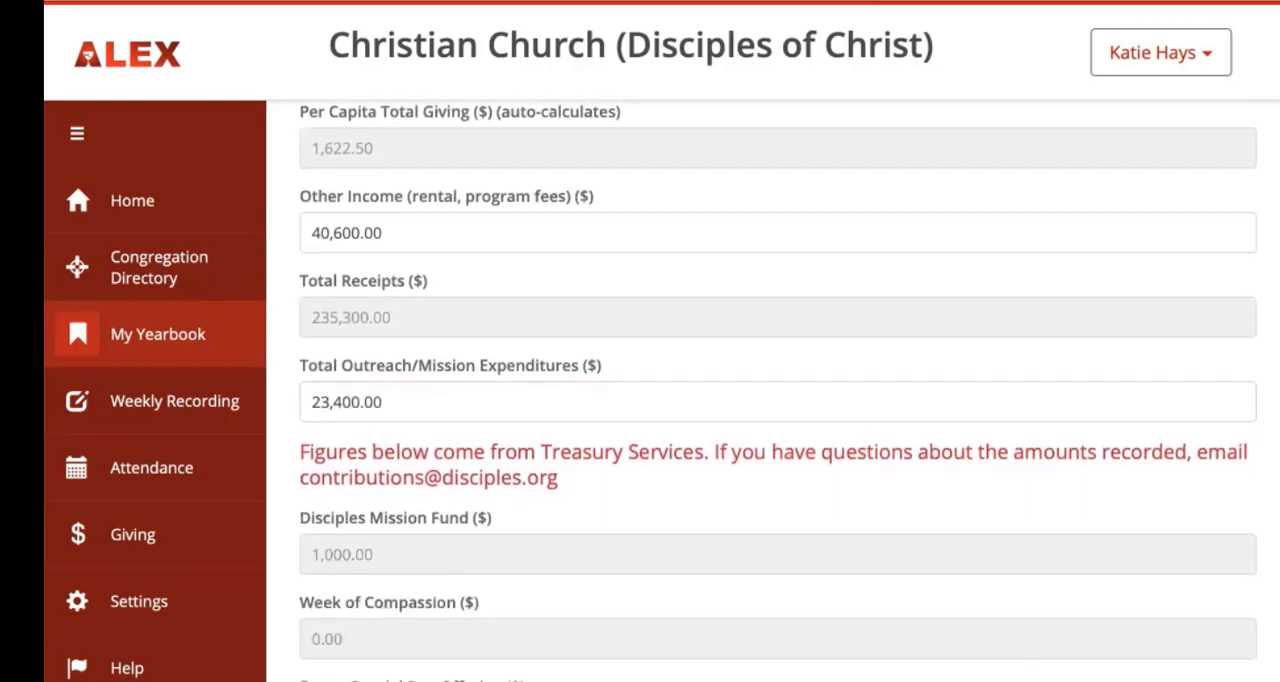
scroll(778, 391, down, 2)
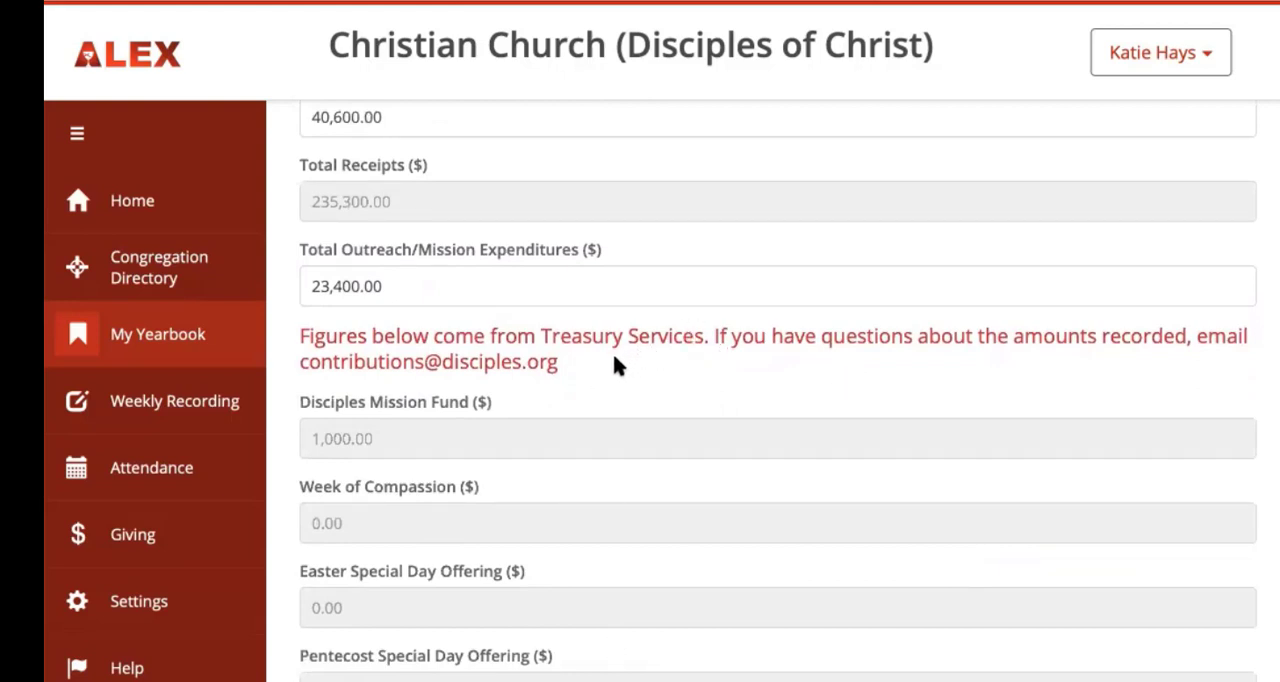
scroll(598, 540, down, 4)
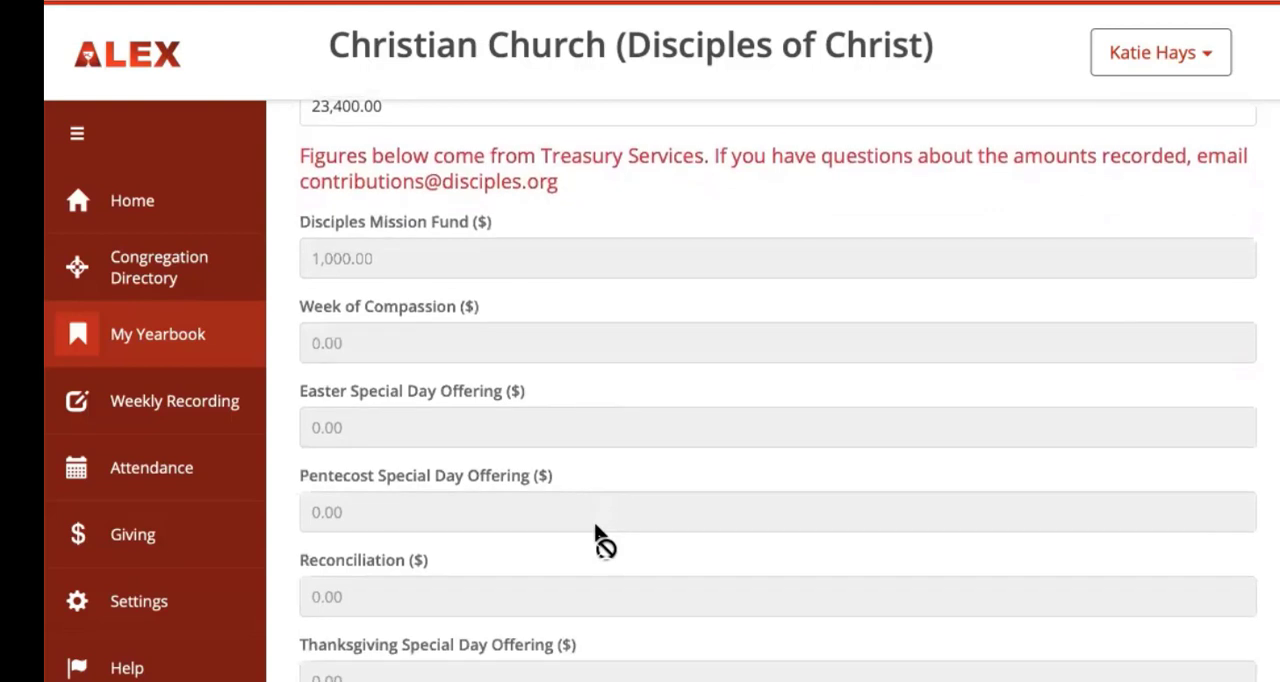
scroll(598, 540, down, 3)
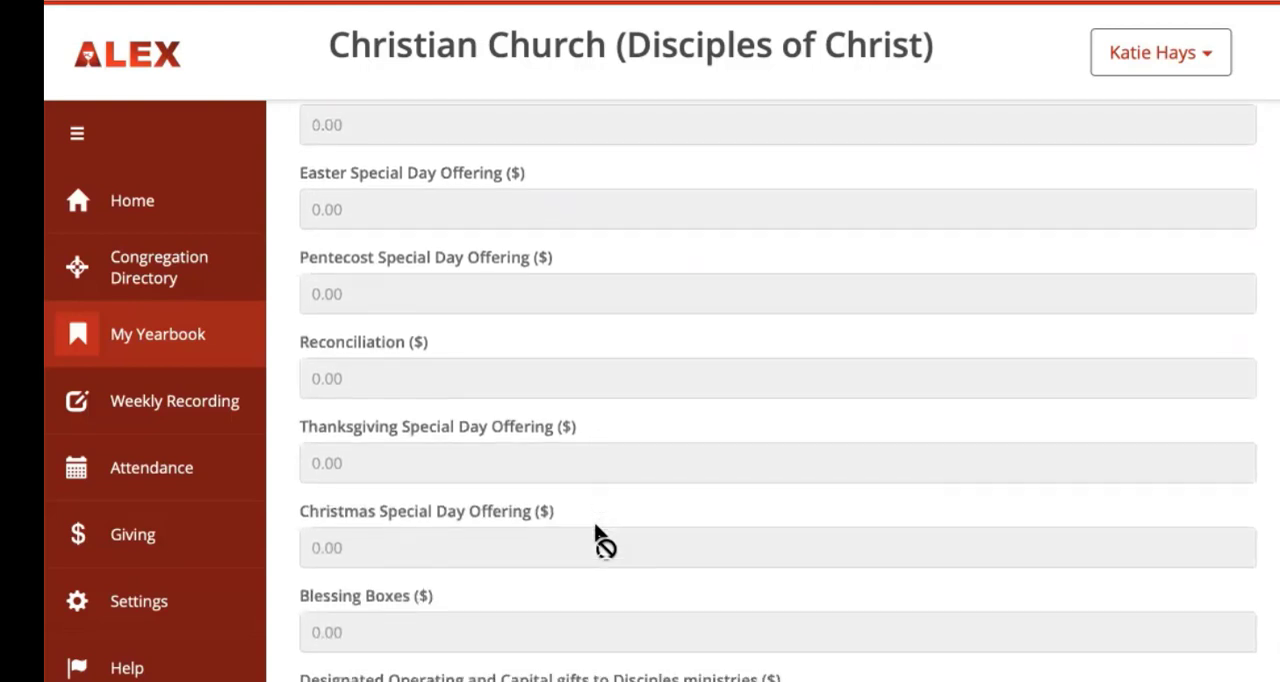
scroll(598, 540, down, 2)
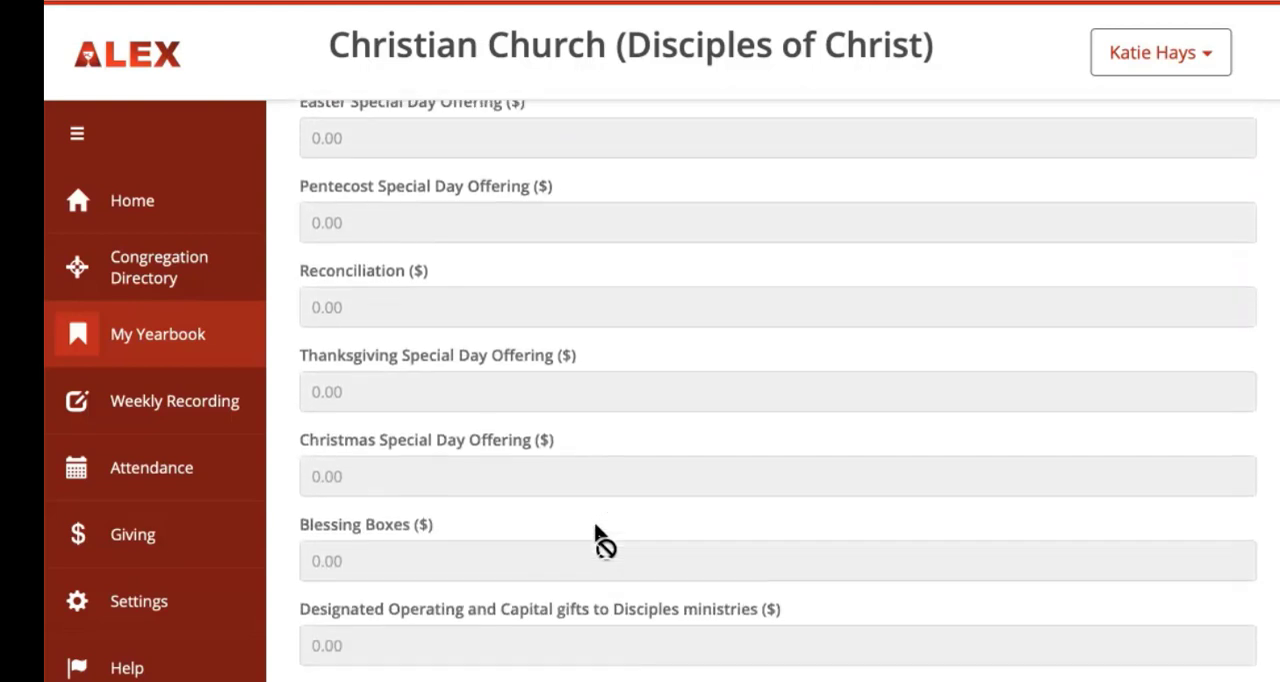
scroll(596, 530, down, 1)
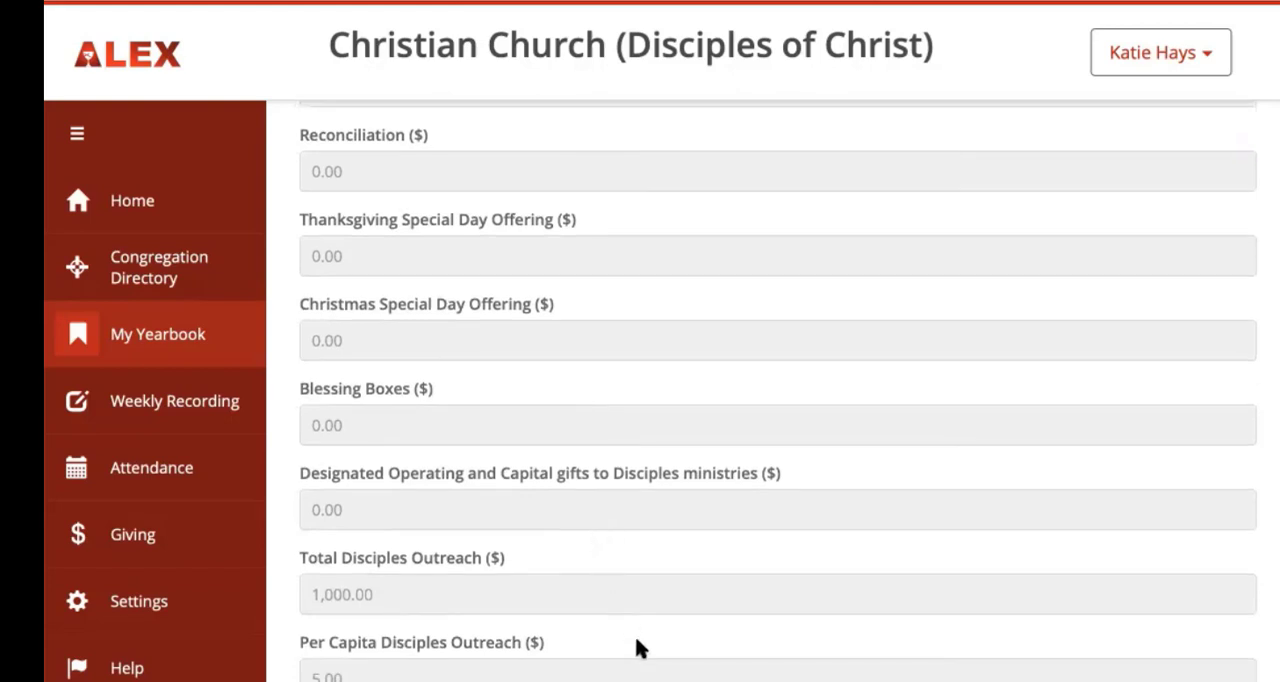
scroll(640, 648, up, 2)
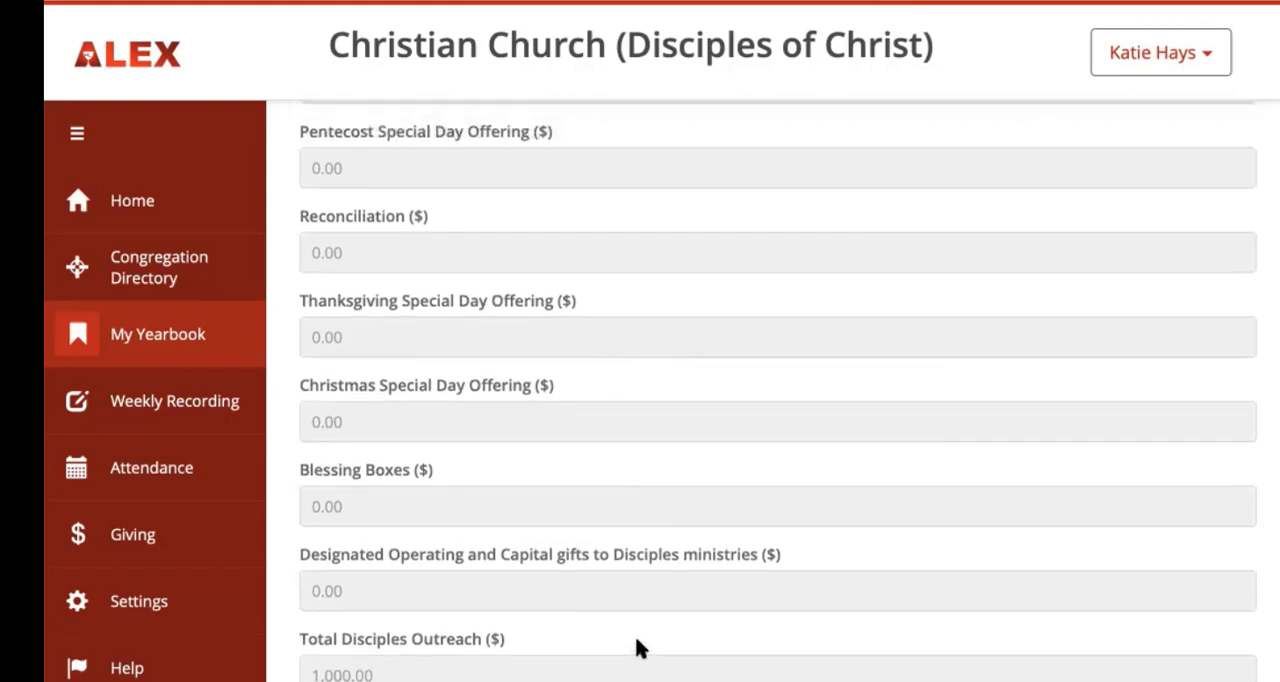
scroll(640, 648, up, 3)
scroll(640, 650, up, 5)
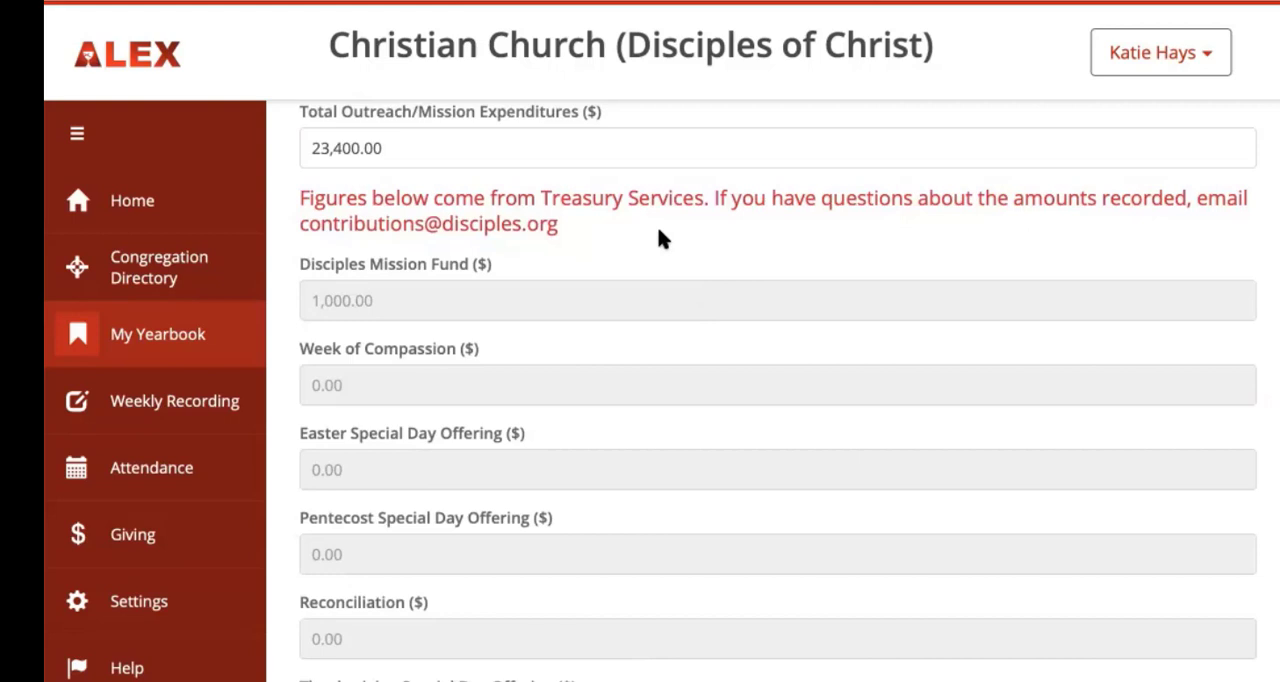
scroll(658, 238, up, 1)
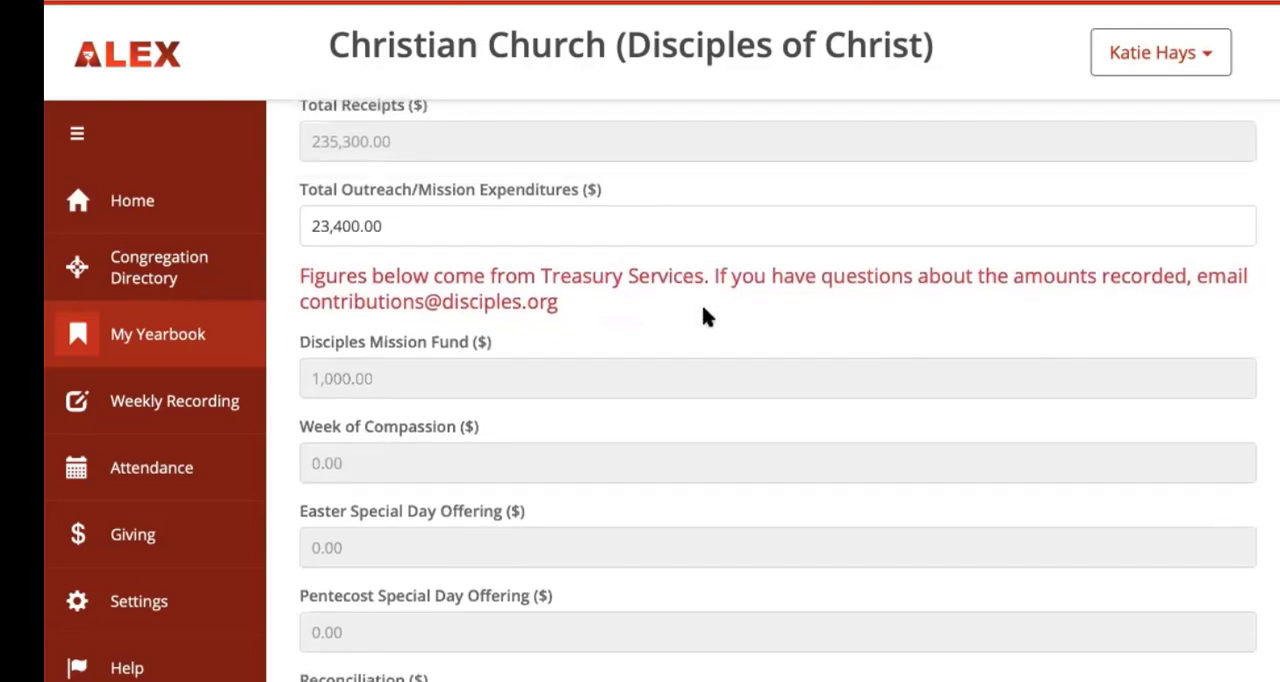
scroll(703, 308, down, 7)
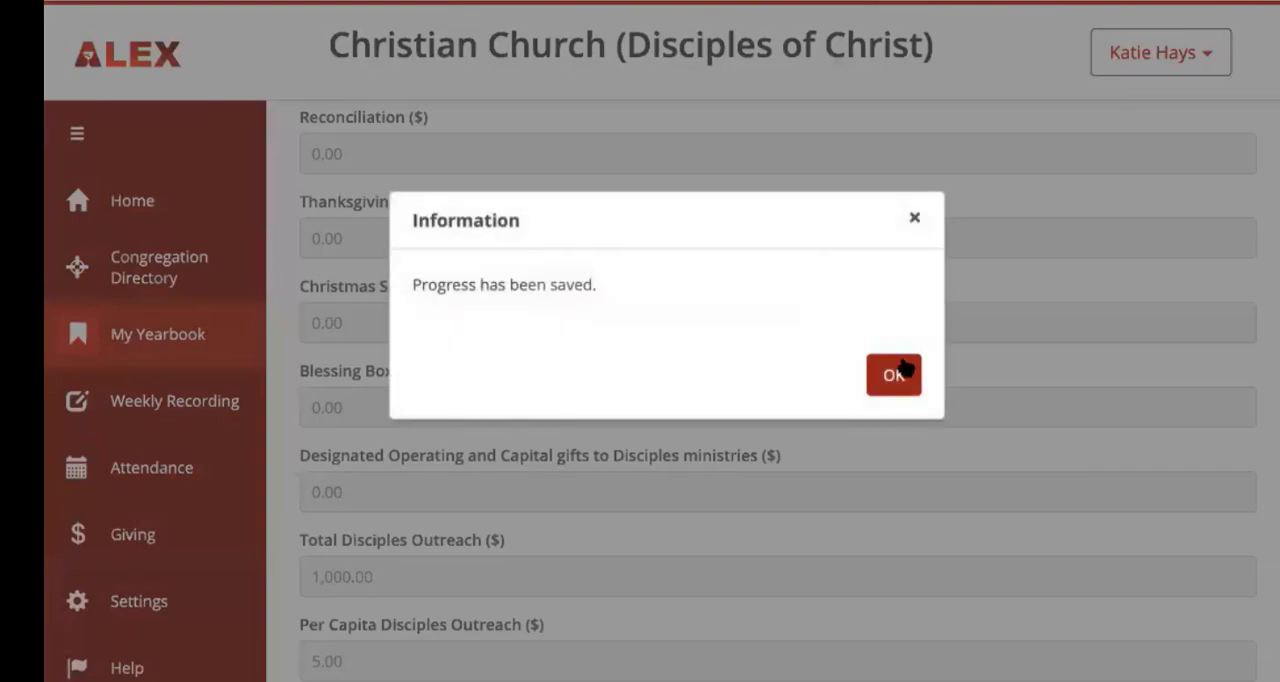
click(895, 374)
Step: Open the Stewardship - Property section and mark the building as Rent
scroll(891, 374, up, 4)
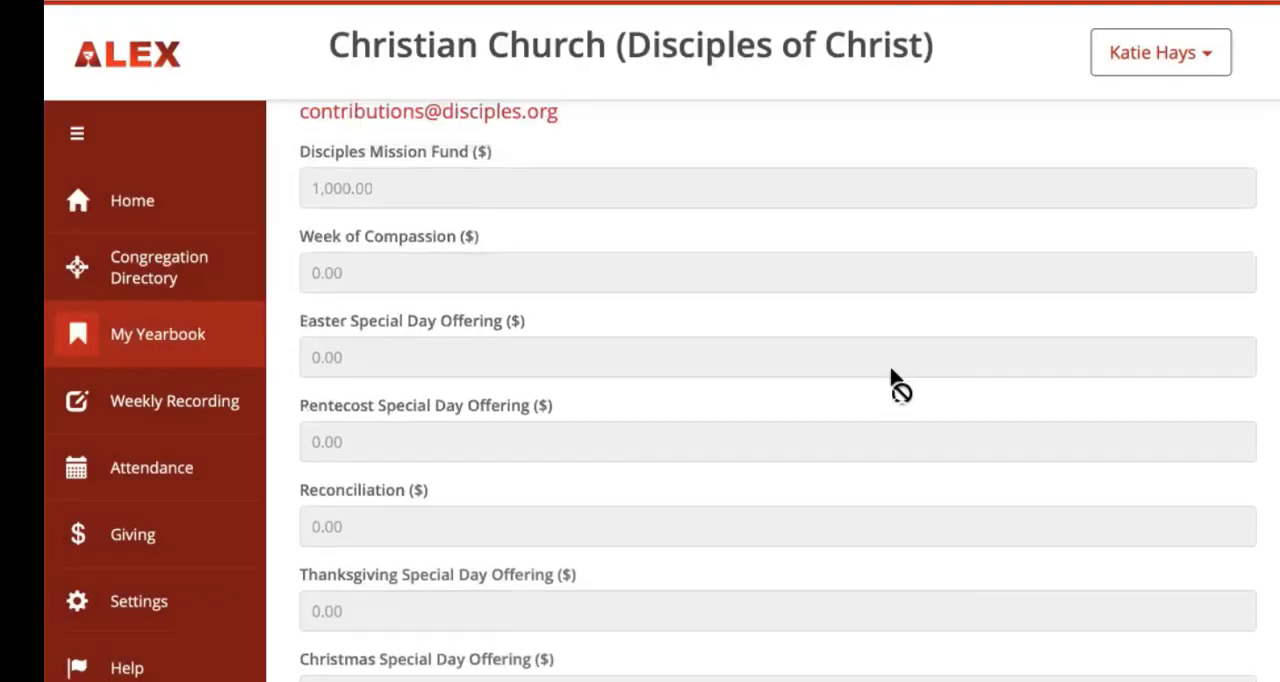
scroll(893, 380, up, 10)
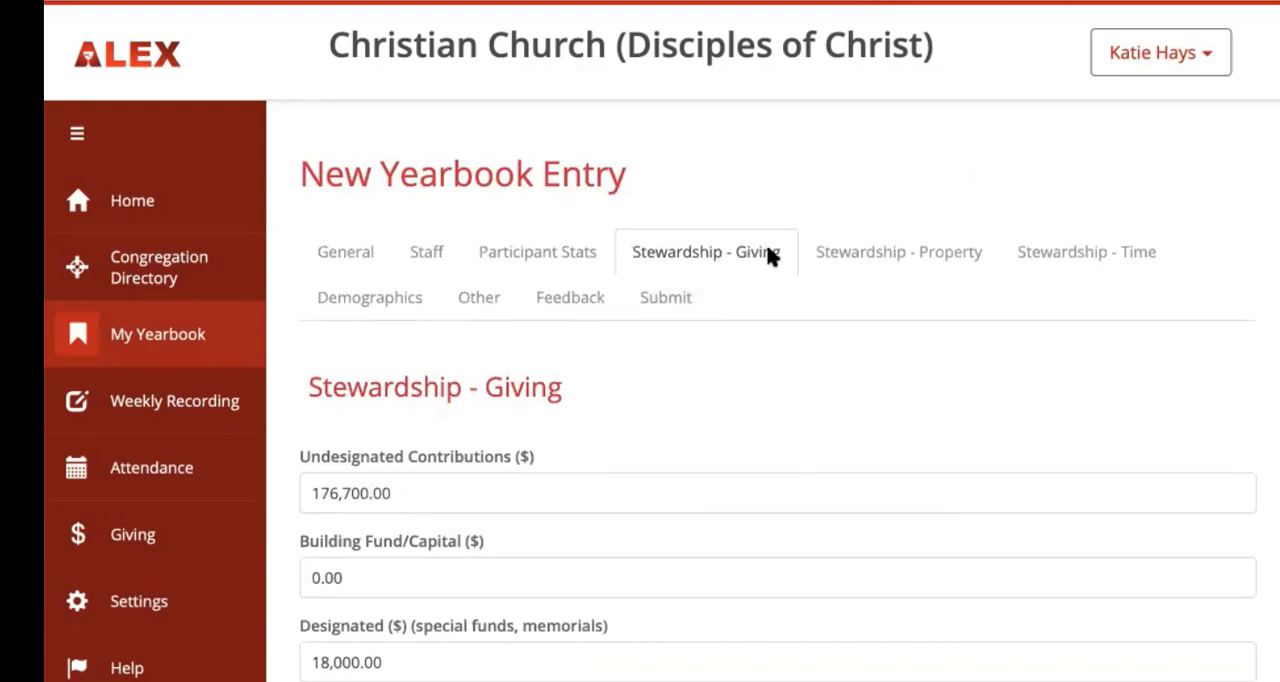
click(884, 257)
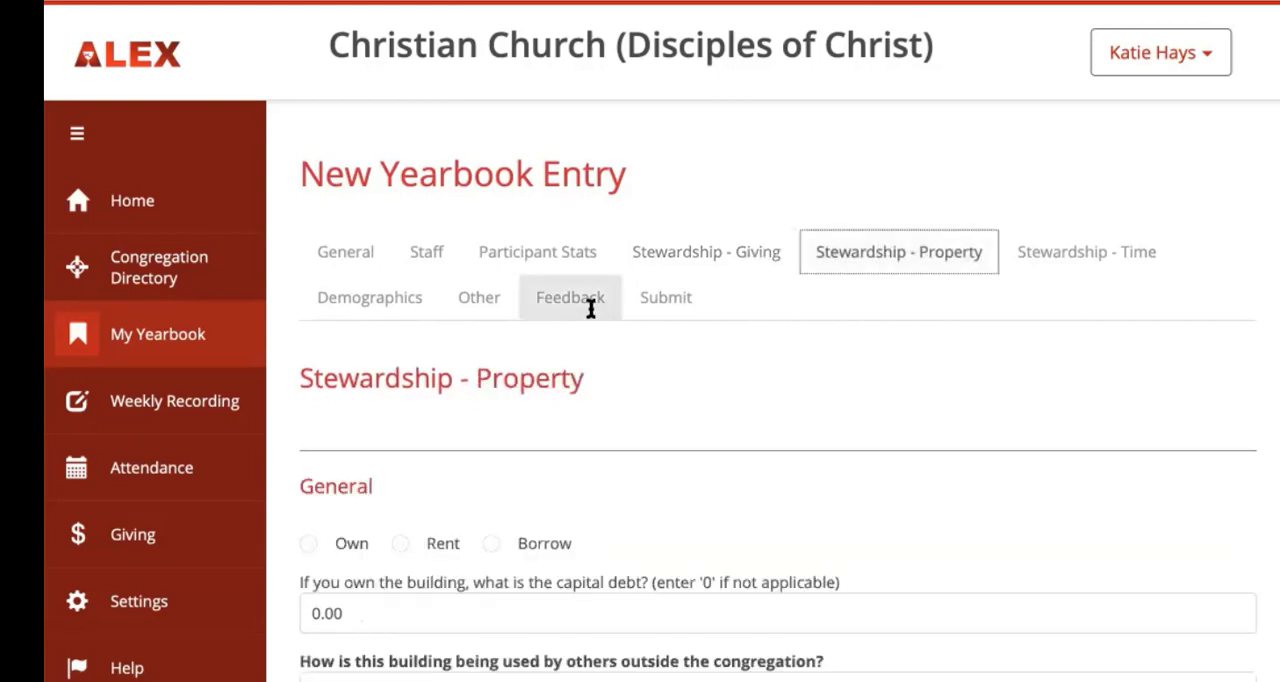
scroll(516, 436, down, 1)
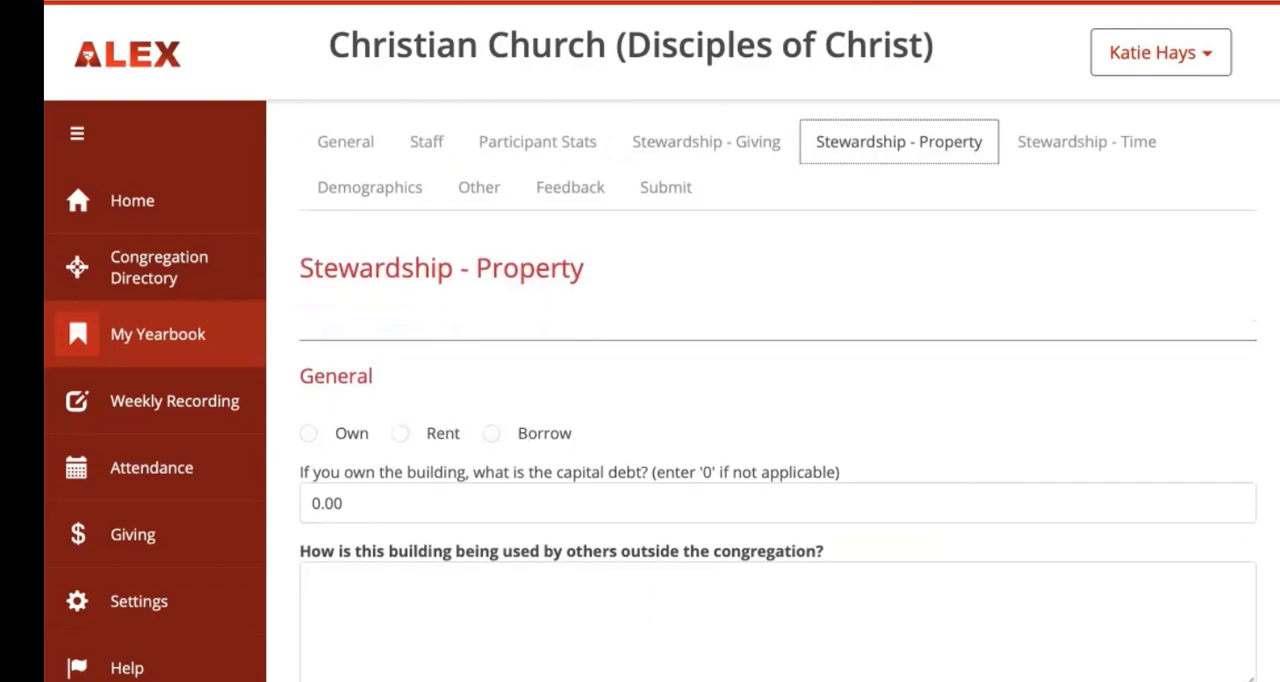
click(400, 436)
Step: Describe the building's outside use as "subleasing for events; sharing for meetings; art gallery for local/queer artists"
scroll(426, 457, down, 2)
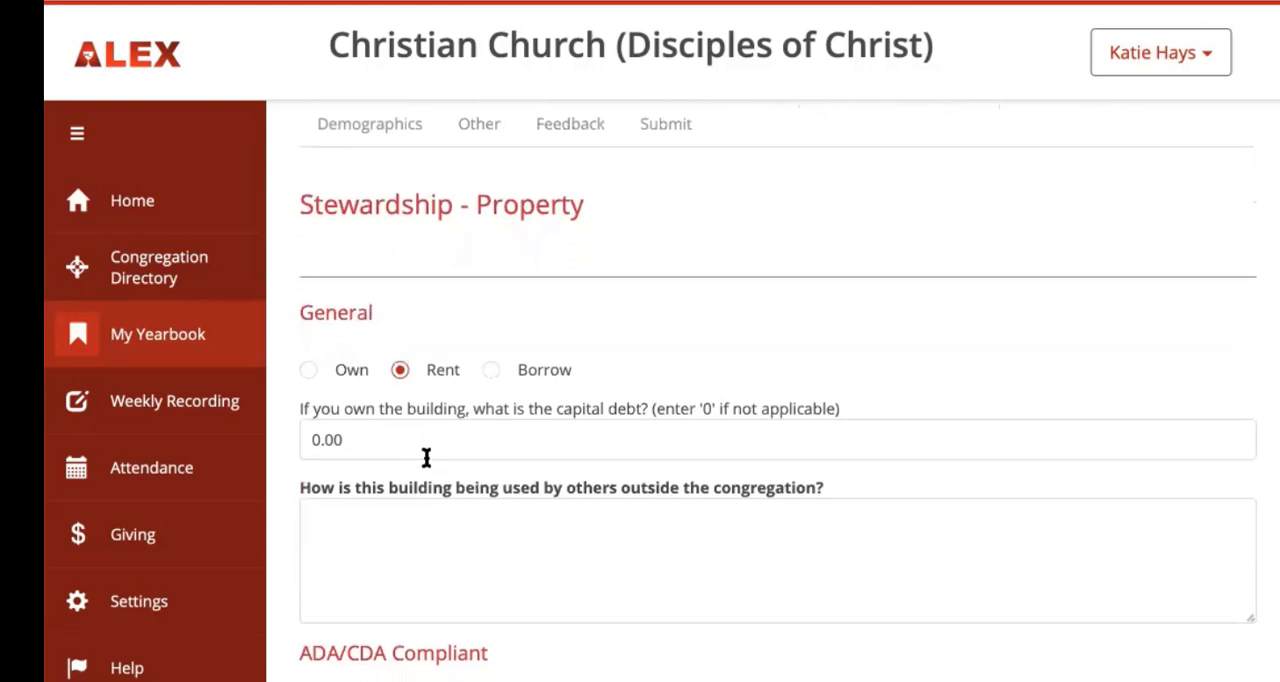
click(431, 451)
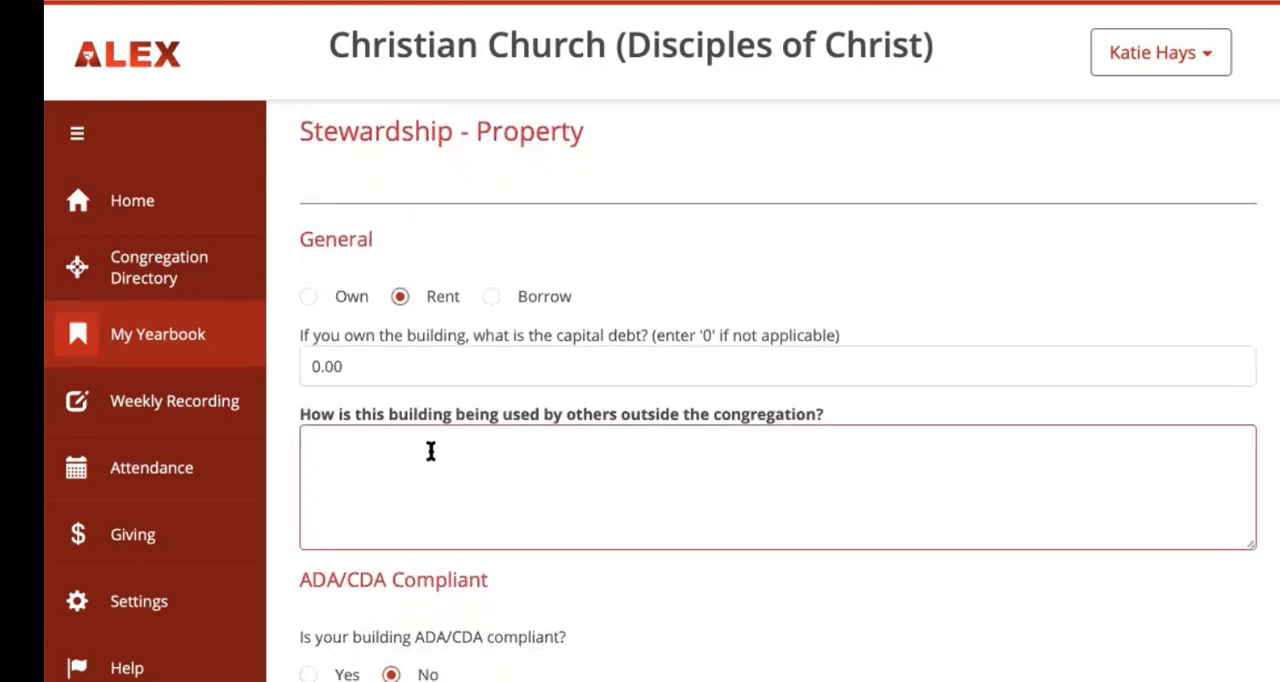
text(subleasing for event)
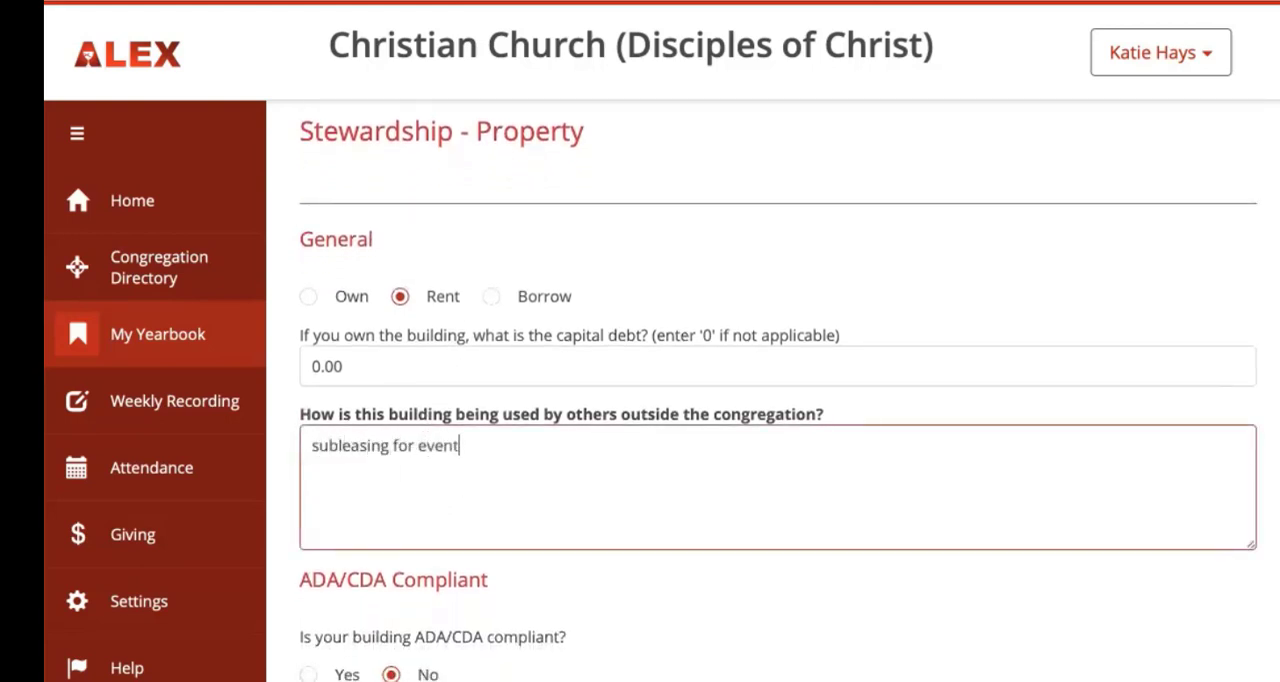
text(s; sharing for meetings; art gallery for )
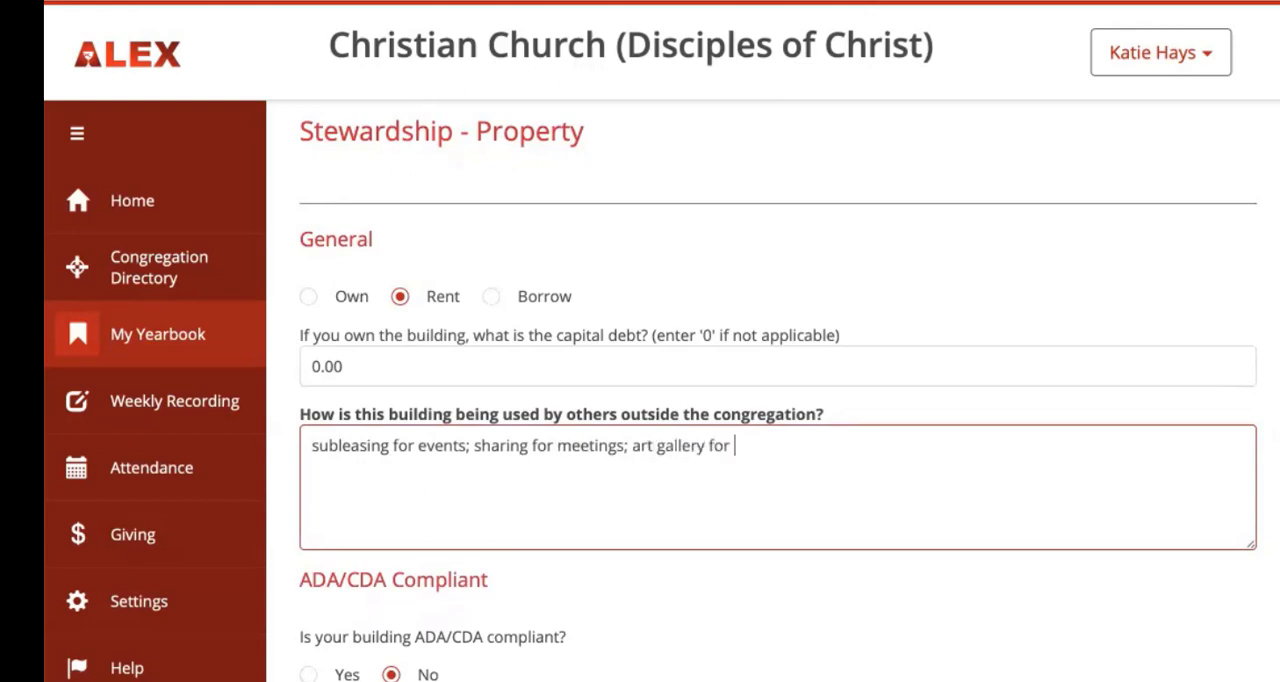
text(local/queer artists)
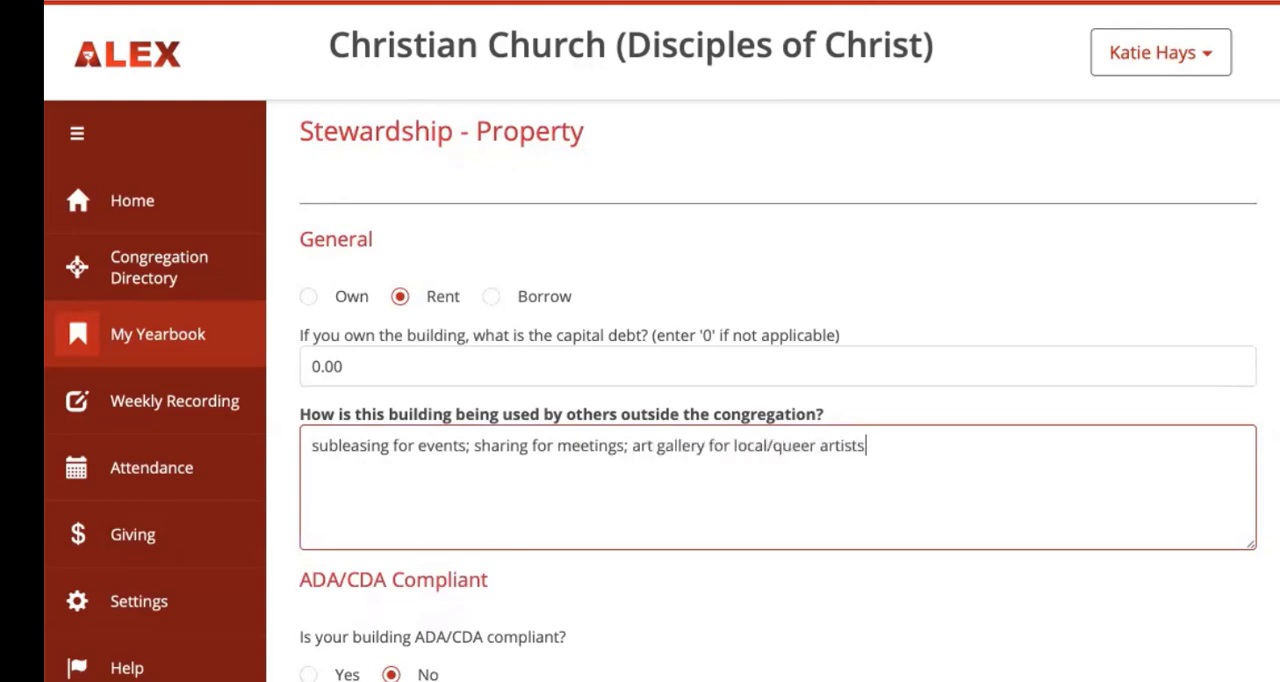
Step: Mark the building as ADA/CDA compliant and save the property section
scroll(652, 612, down, 2)
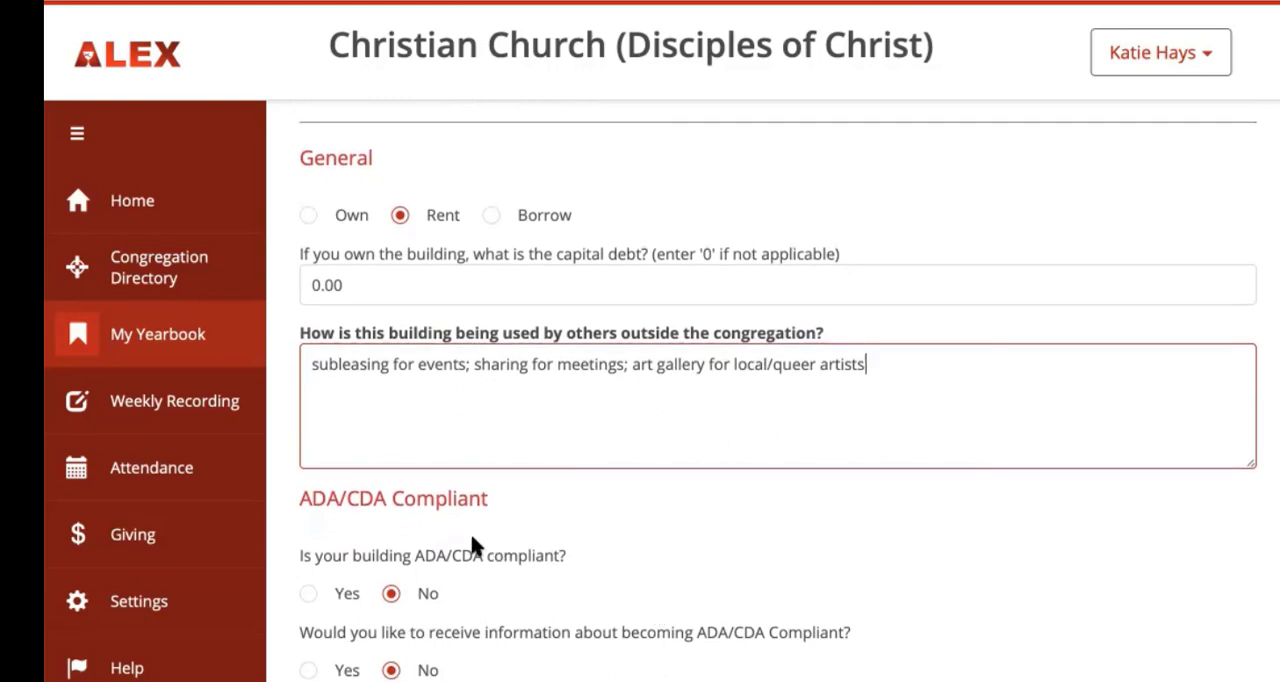
click(309, 594)
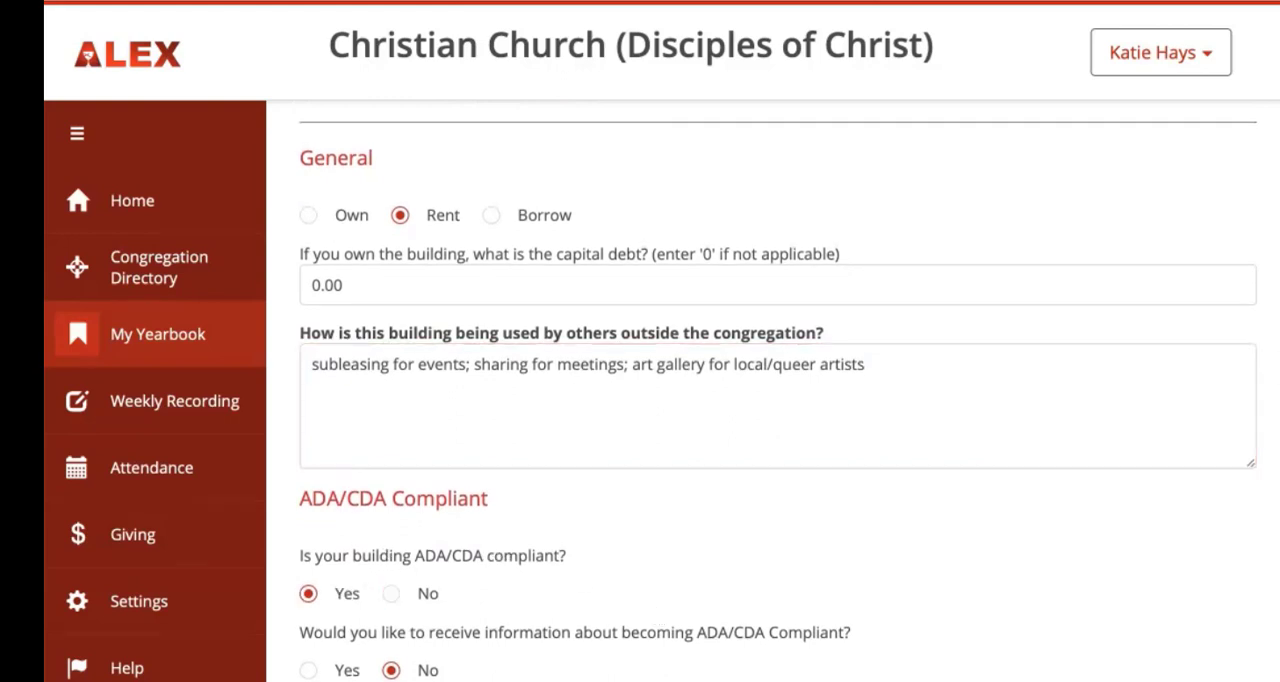
click(890, 385)
Step: Open the Stewardship - Time section and set the mission project participants in local community projects to 20
scroll(856, 265, up, 3)
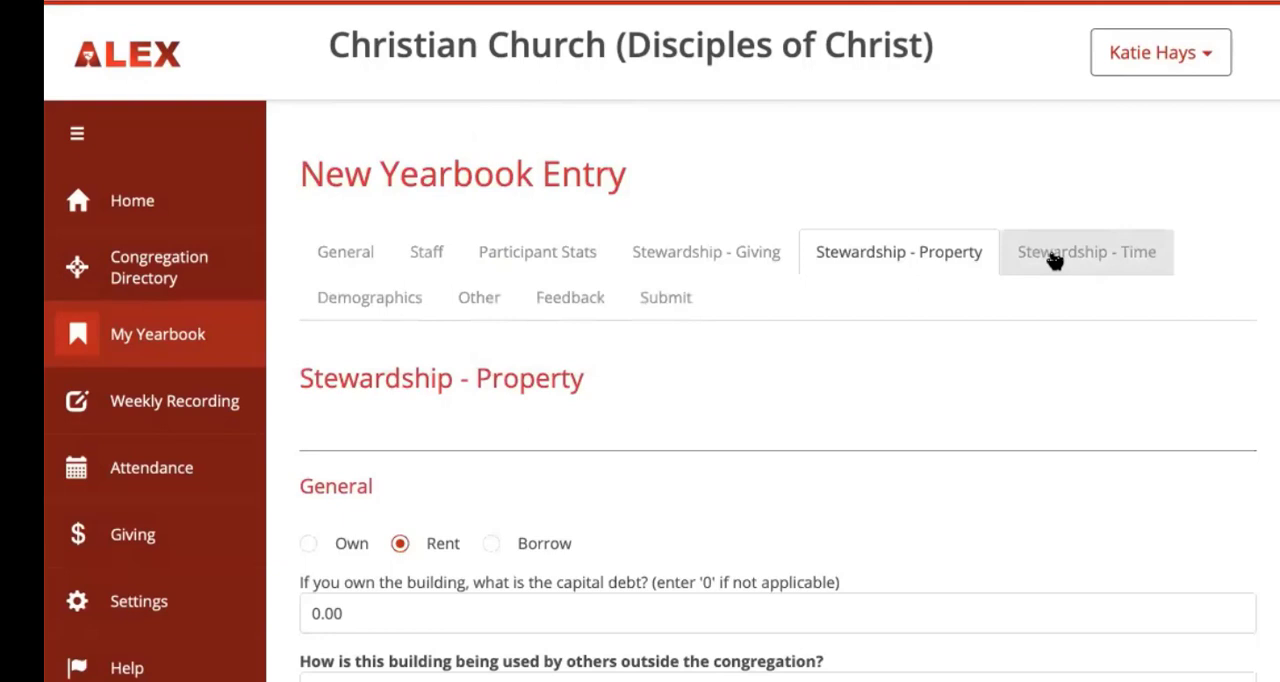
click(1055, 261)
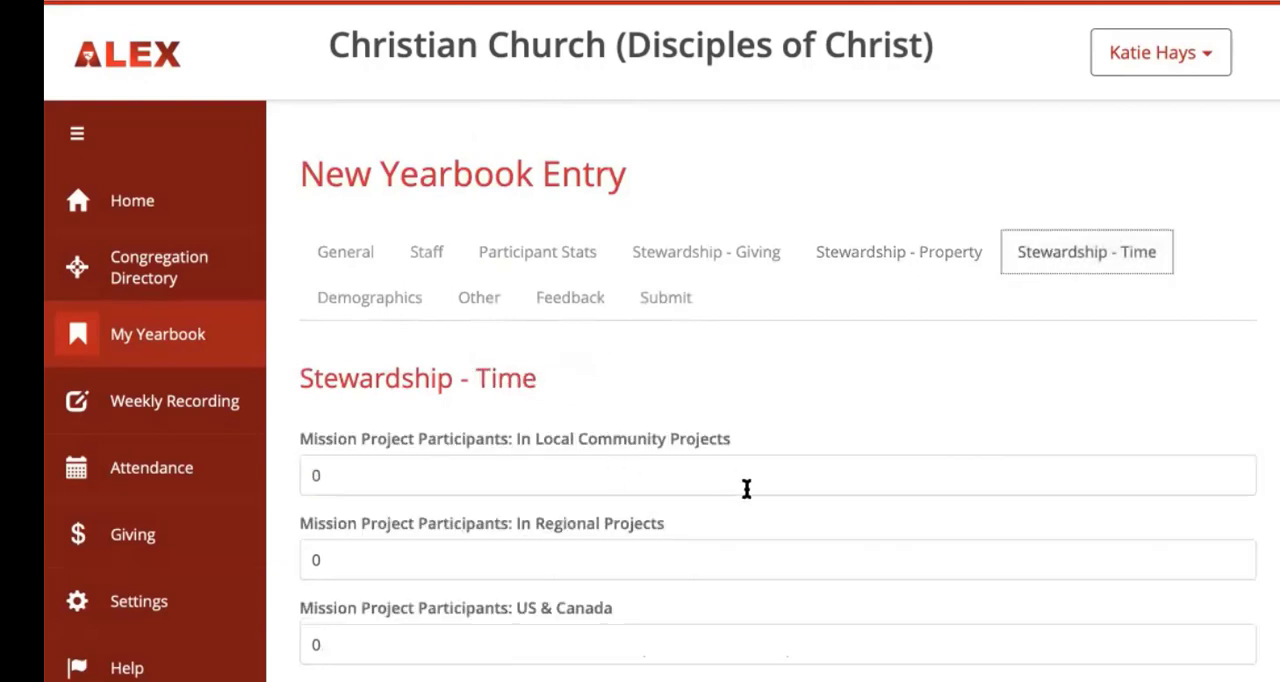
scroll(746, 490, down, 3)
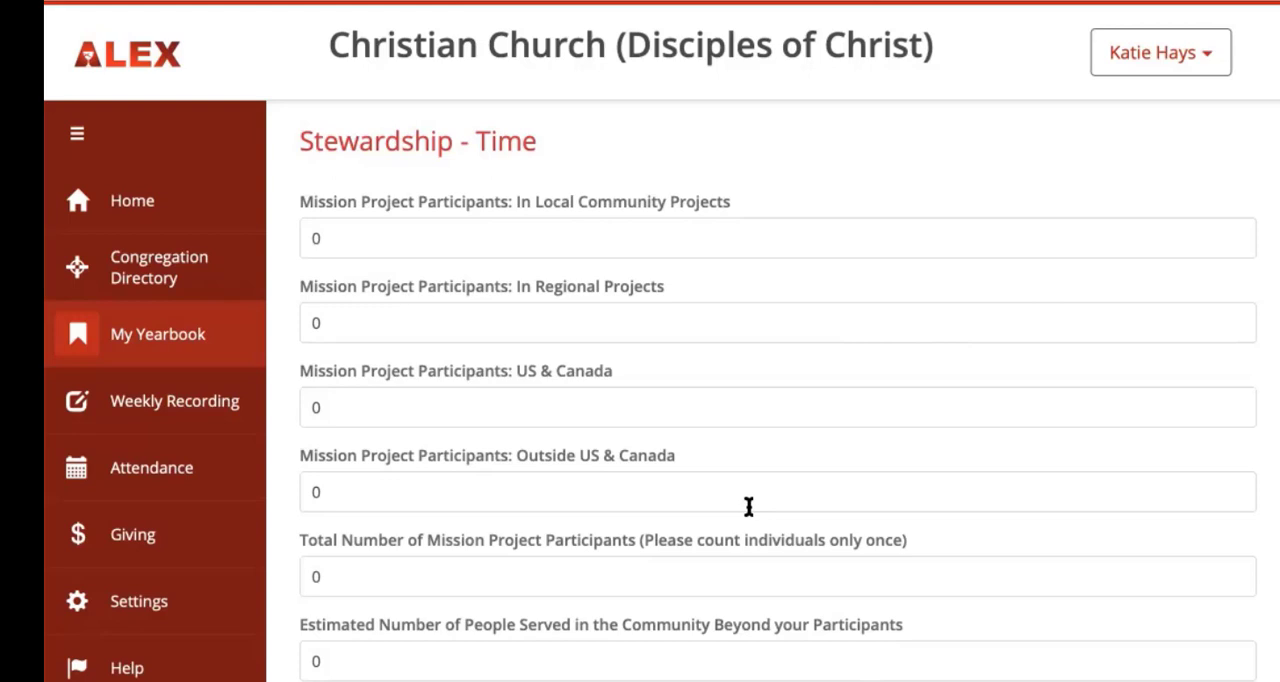
click(337, 240)
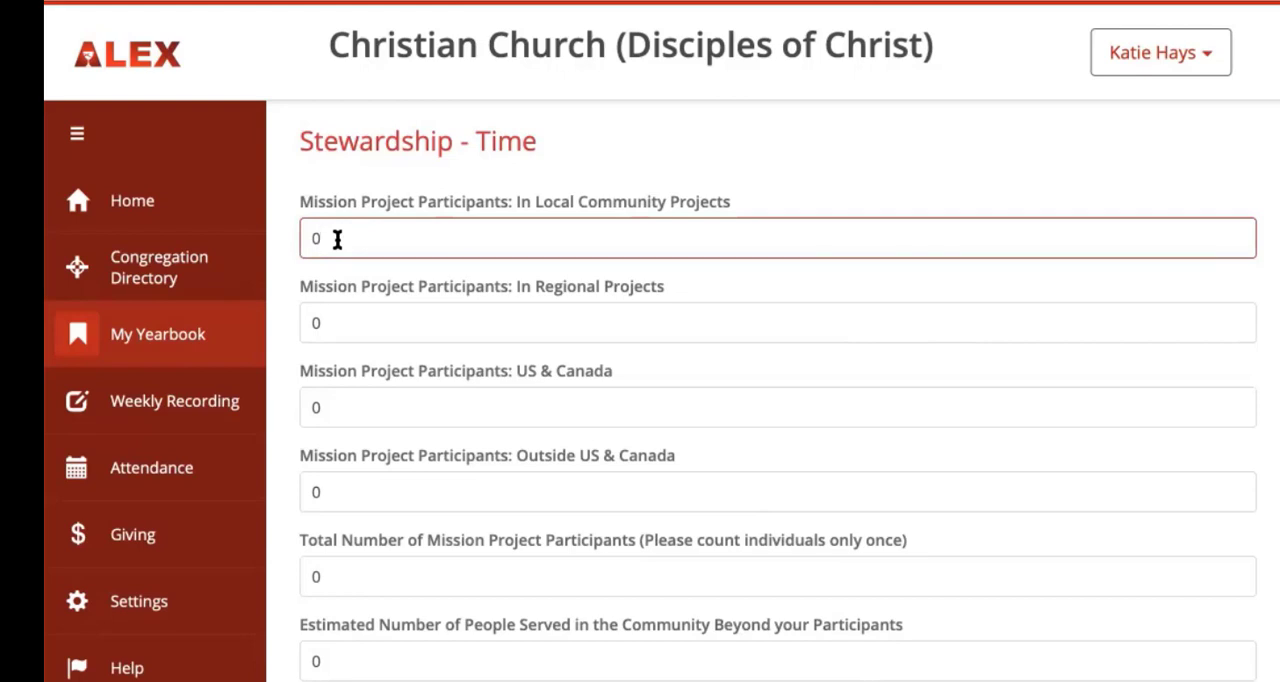
key(BackSpace)
text(20)
key(Tab)
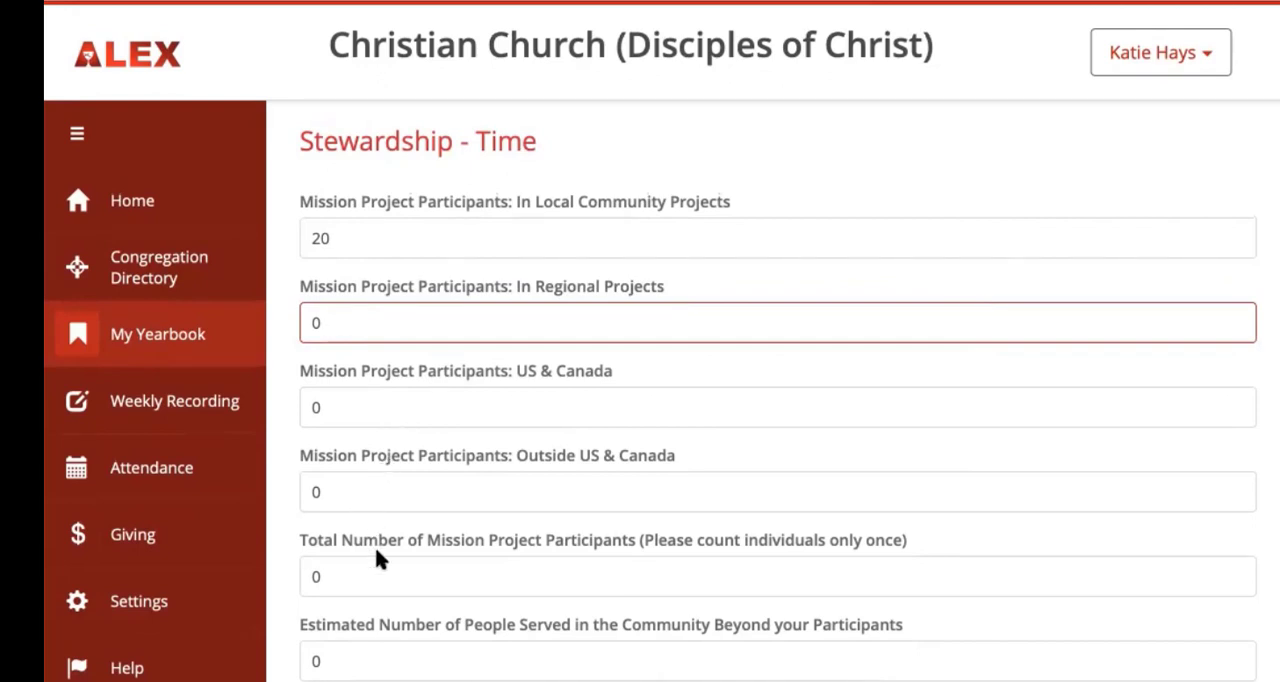
Step: Set the total number of mission project participants to 20 and the estimated people served in the community to 150
click(346, 585)
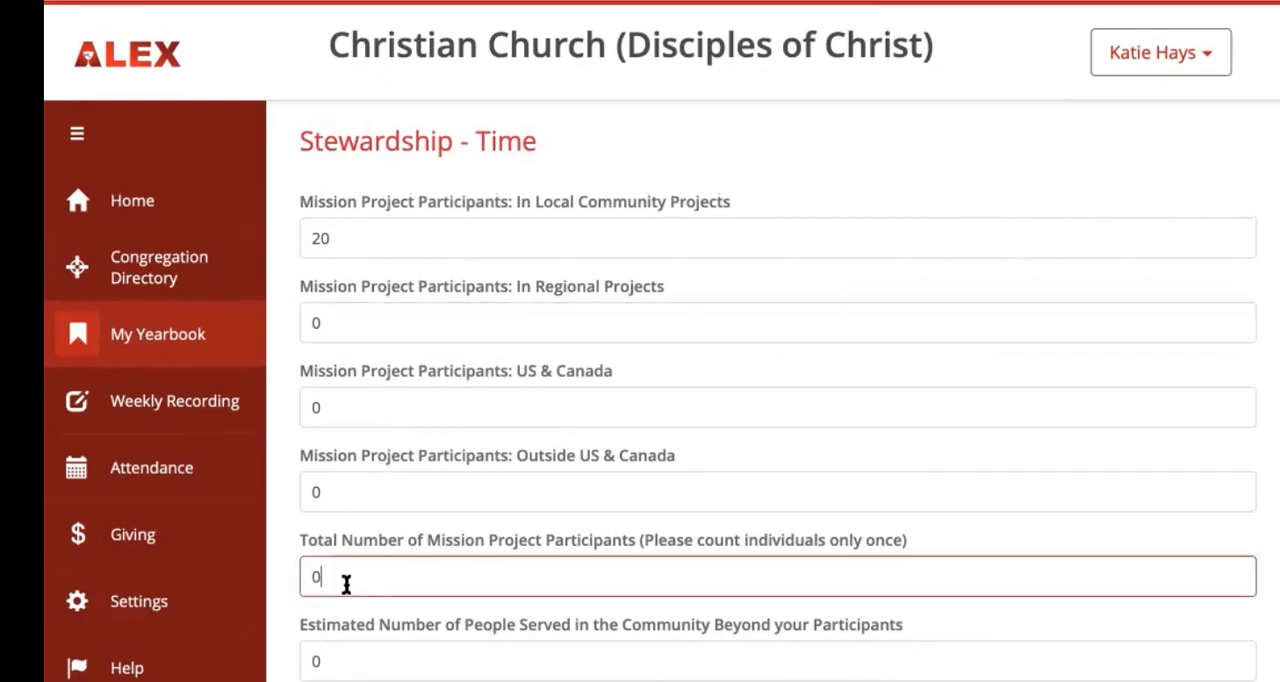
key(BackSpace)
text(20)
click(339, 671)
key(BackSpace)
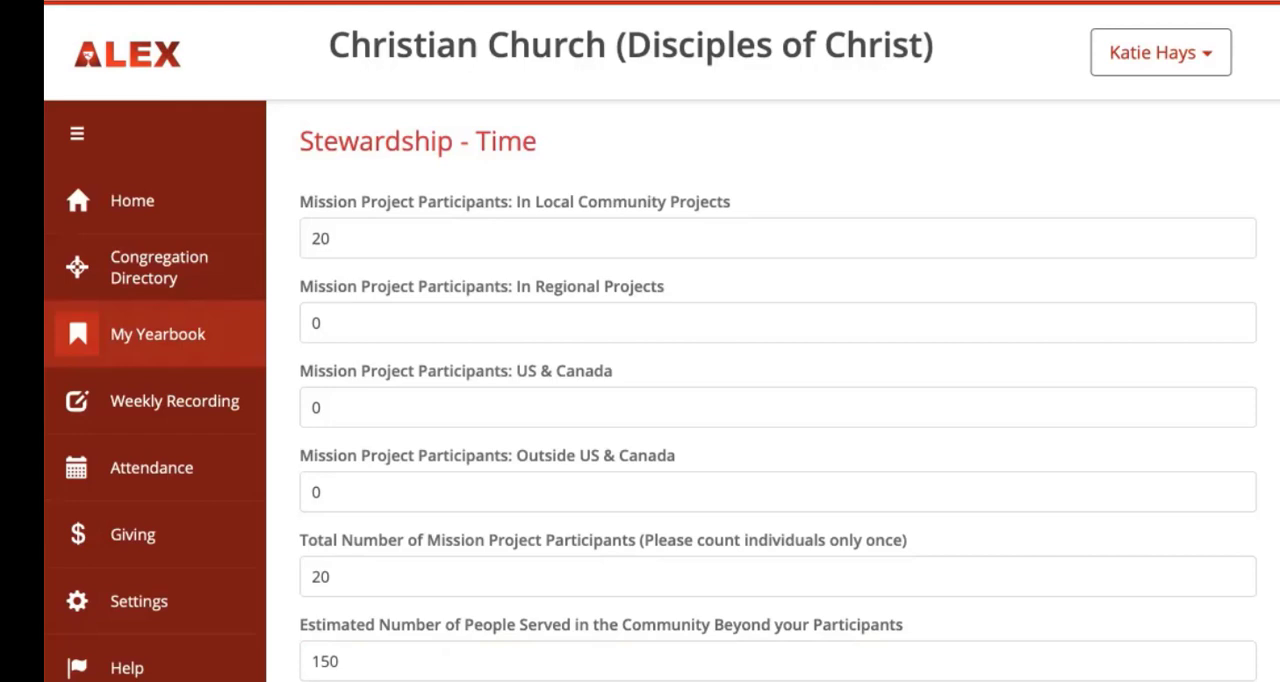
Step: Open the Demographics section and enter the identity percentages: Asian/Pacific Islander 1, White/Caucasian 85, Black/African American 7, Hispanic or LatinX 7
scroll(366, 297, up, 3)
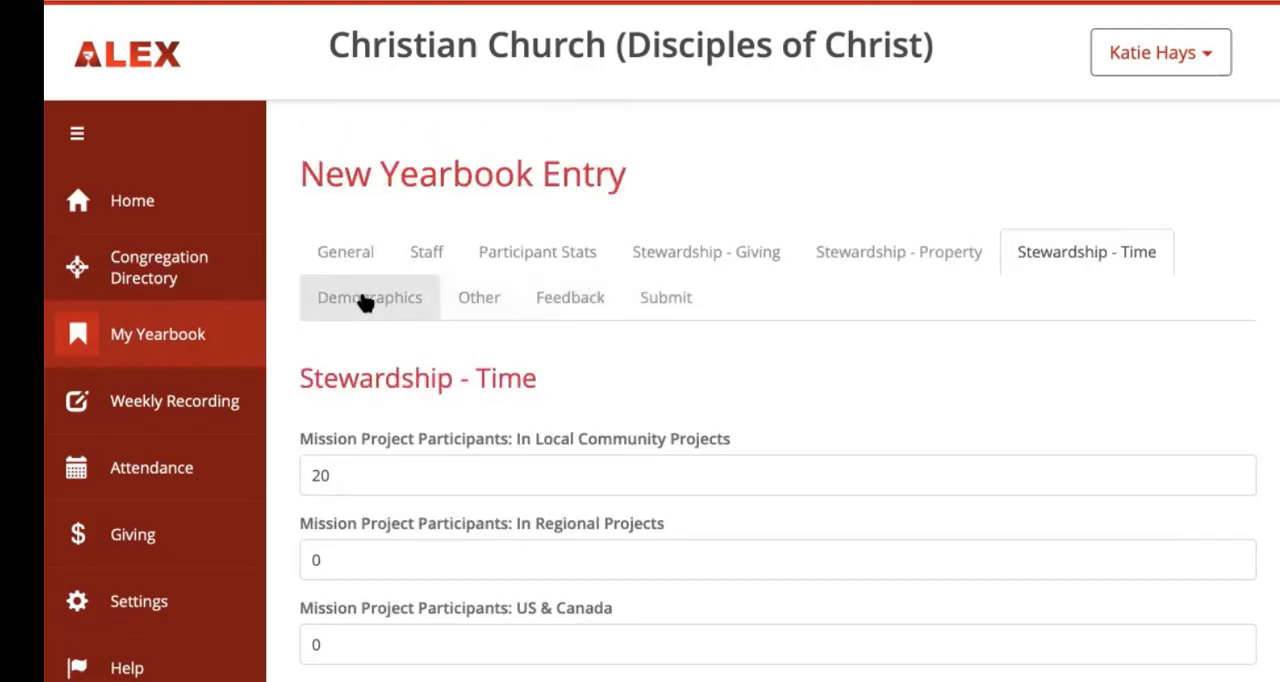
click(366, 300)
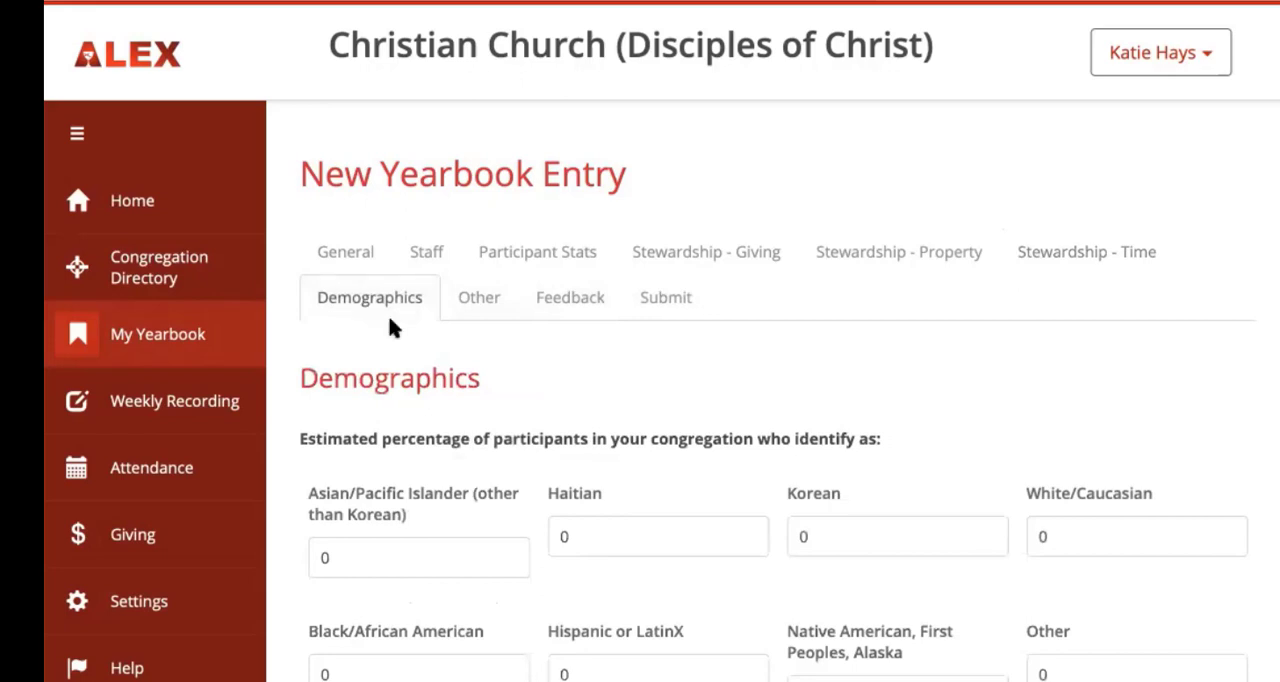
scroll(399, 563, down, 3)
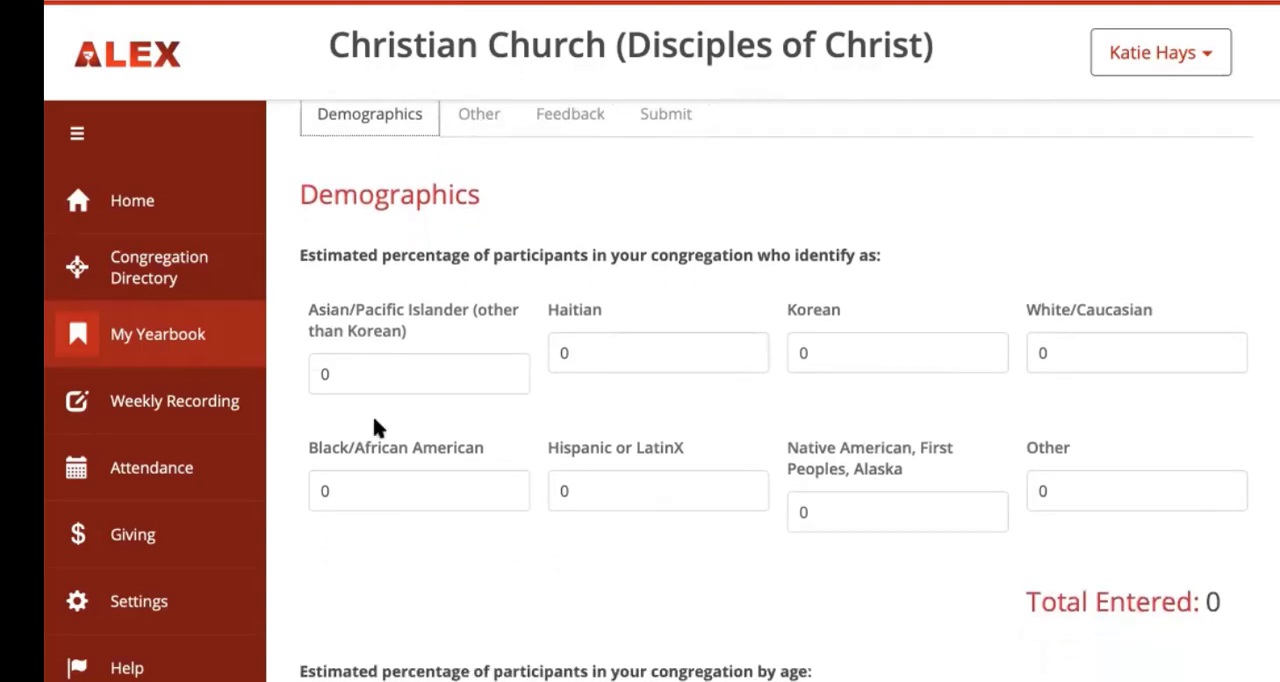
click(350, 372)
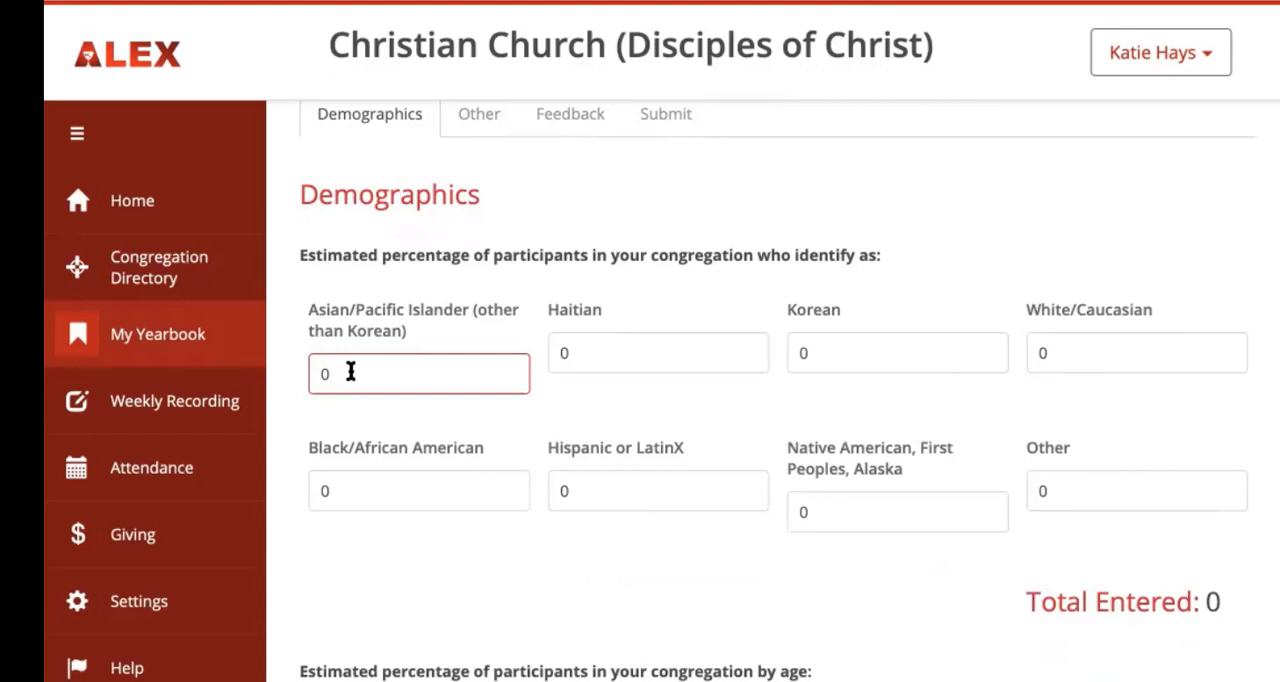
key(BackSpace)
text(1)
click(636, 349)
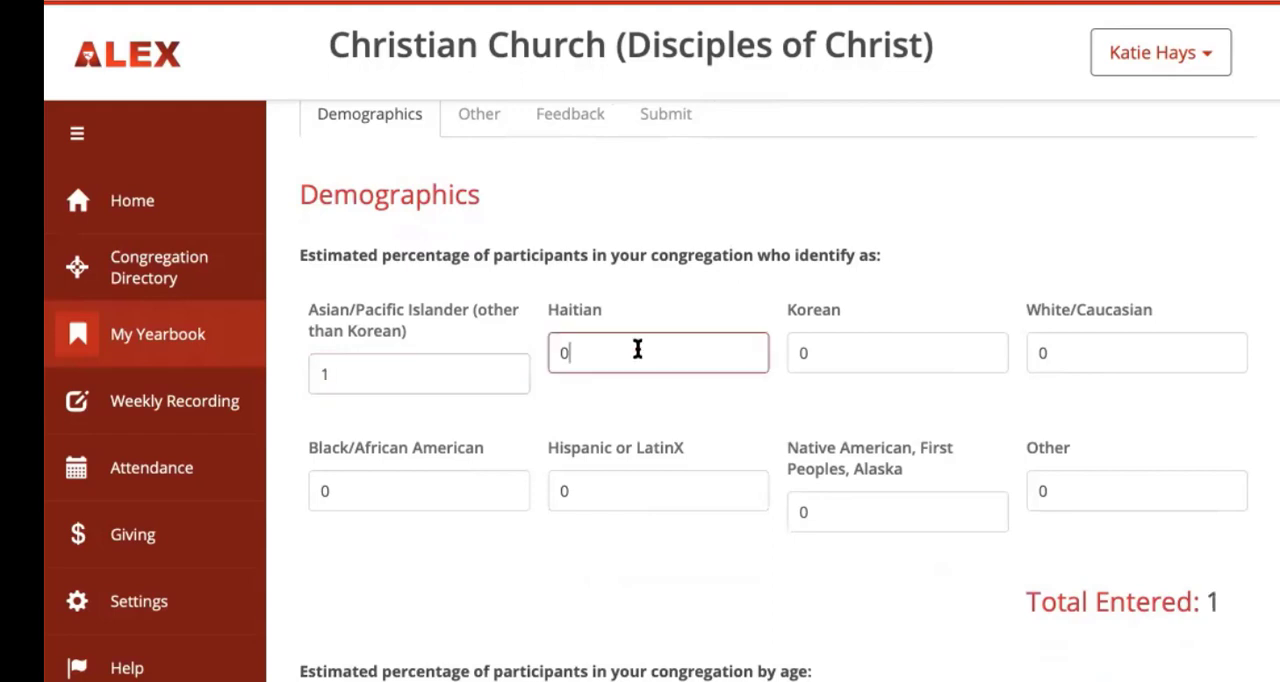
click(869, 360)
click(1051, 357)
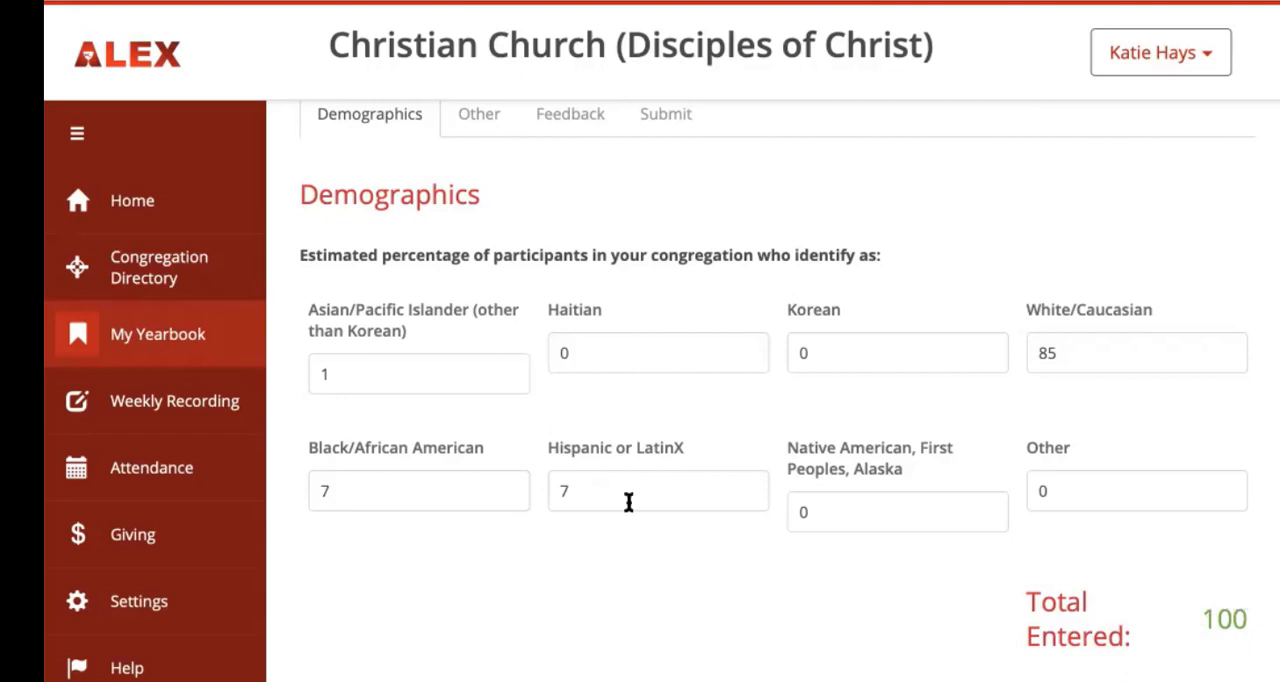
click(830, 511)
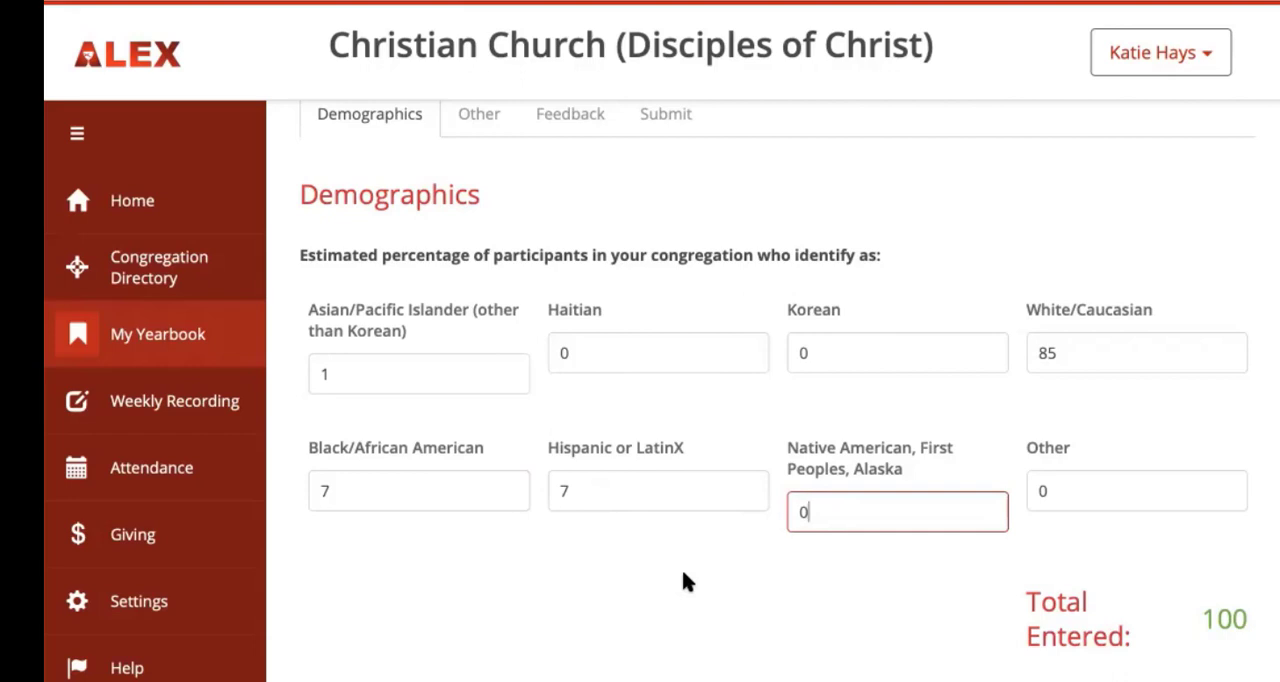
Step: Set the age percentages to 5 each for 0-4, 5-11 and 12-18 years, and 20 for 19-25 years
scroll(684, 574, down, 3)
scroll(684, 576, down, 2)
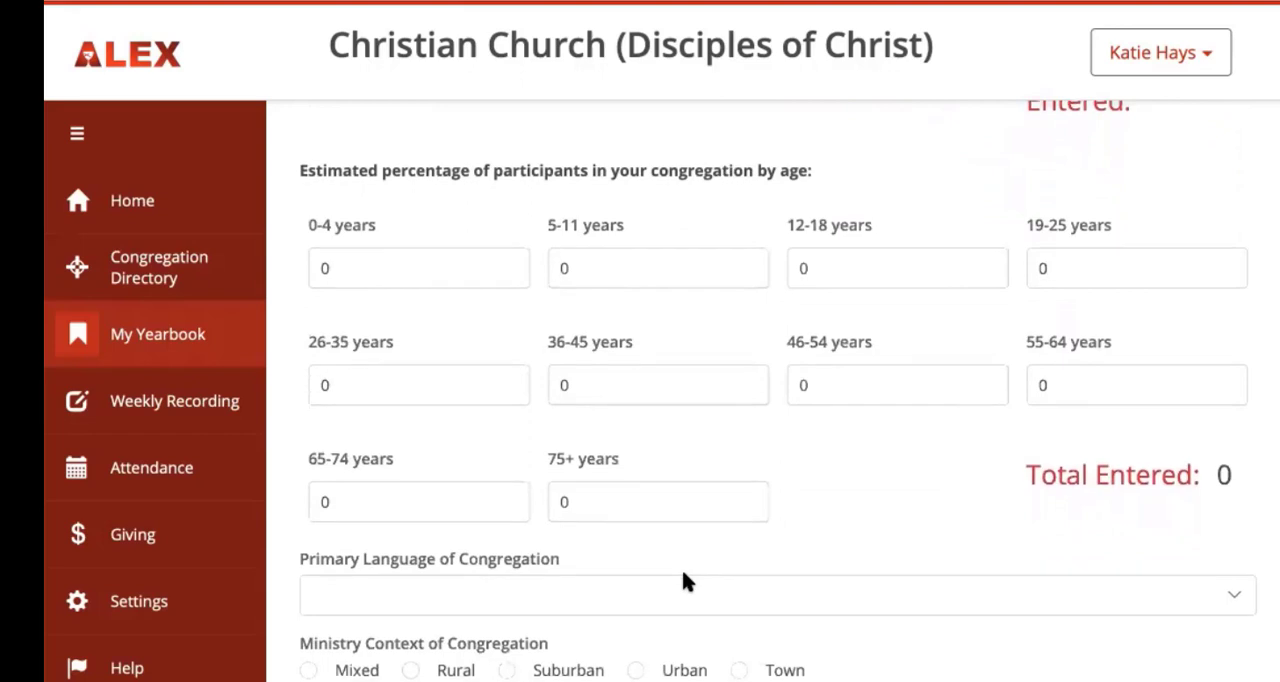
click(343, 257)
key(BackSpace)
text(5)
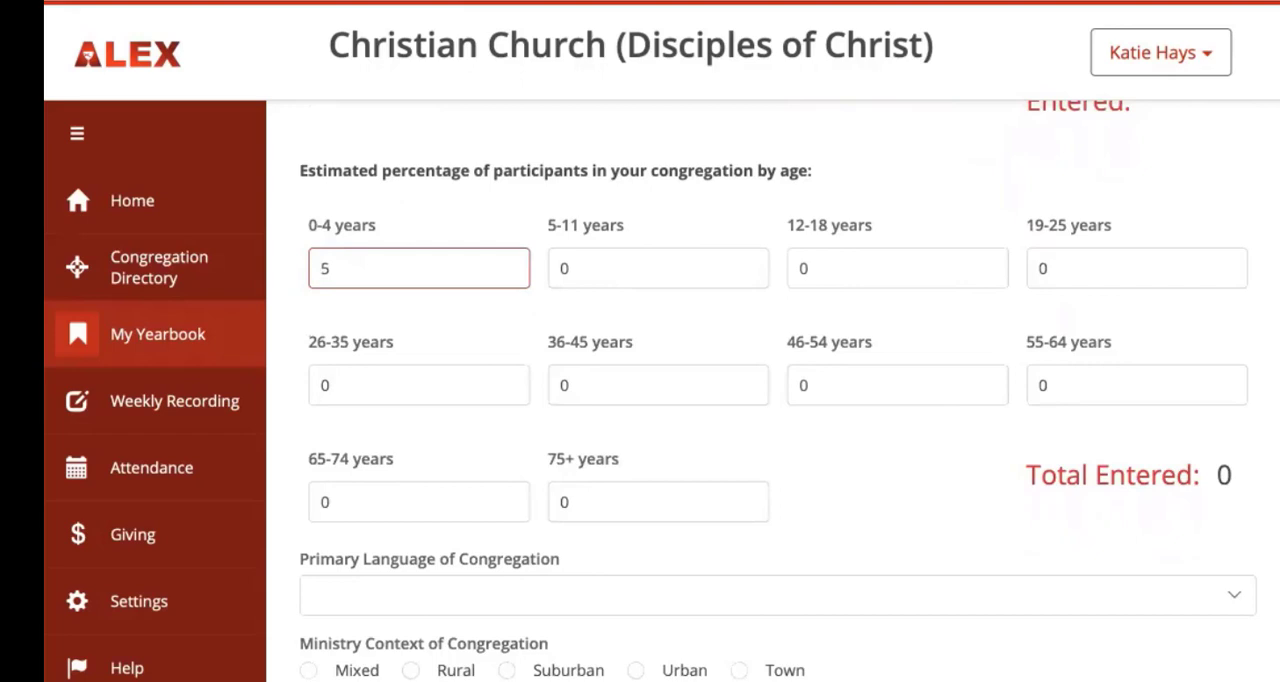
key(Tab)
text(5)
key(Tab)
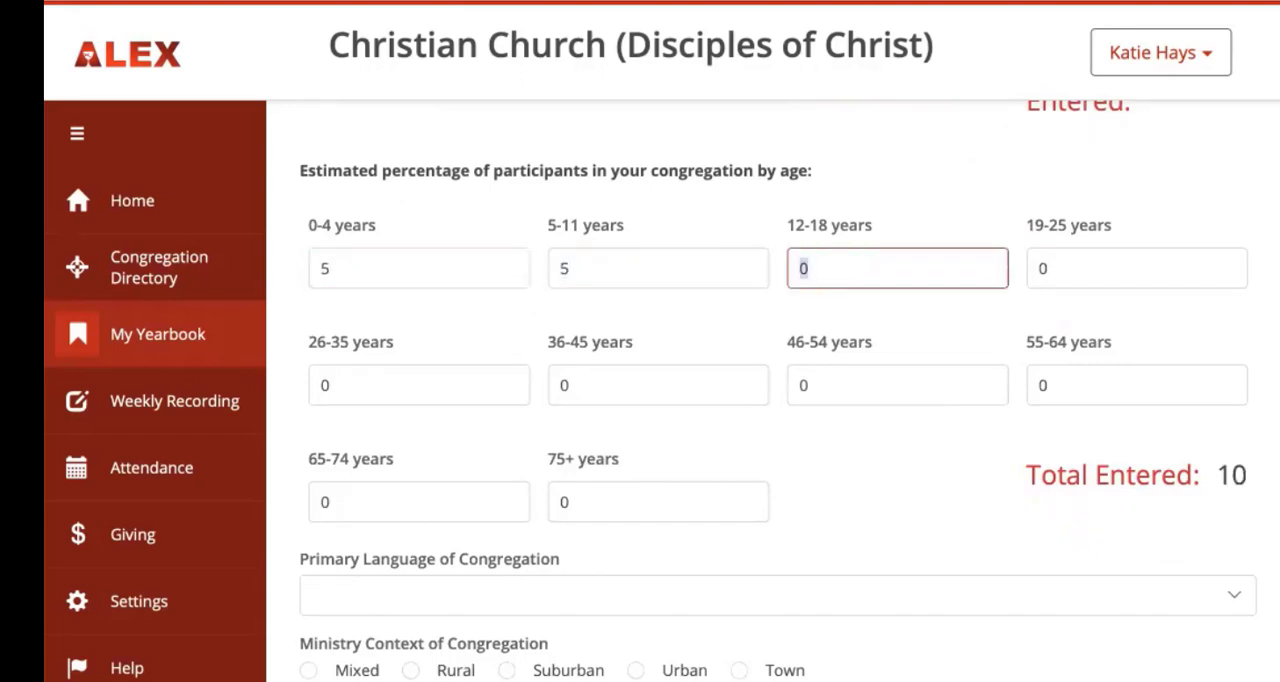
text(5)
key(Tab)
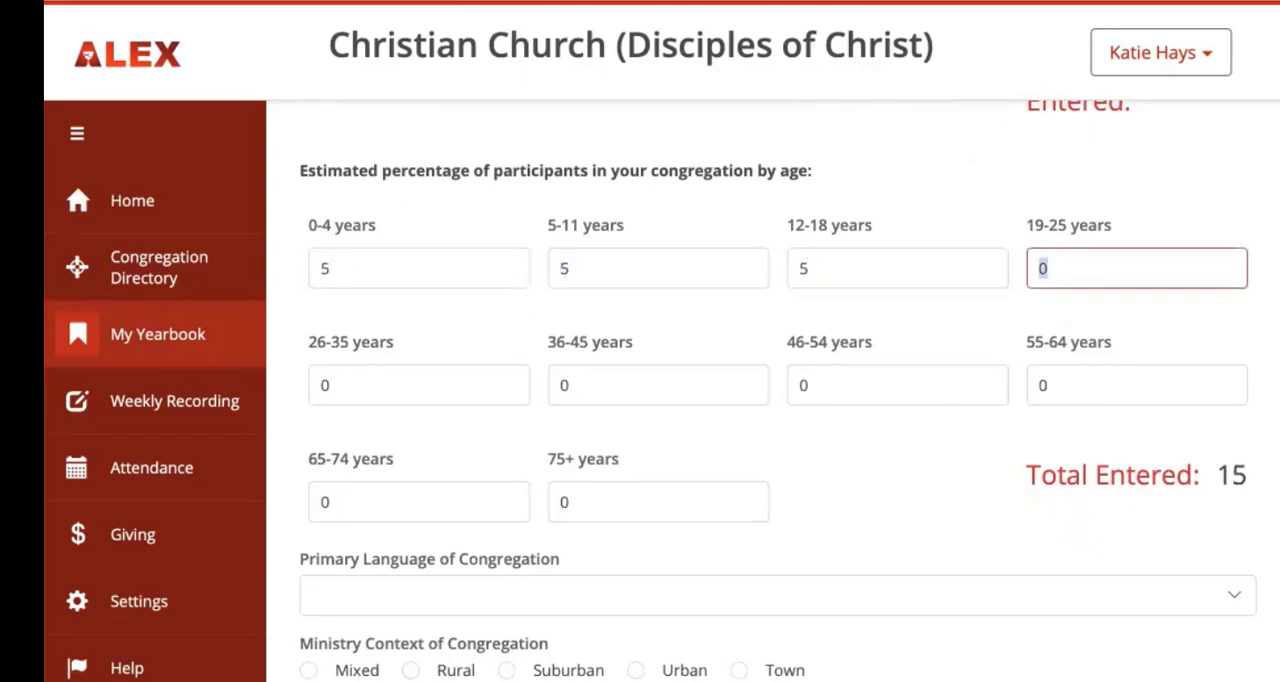
text(20)
key(Tab)
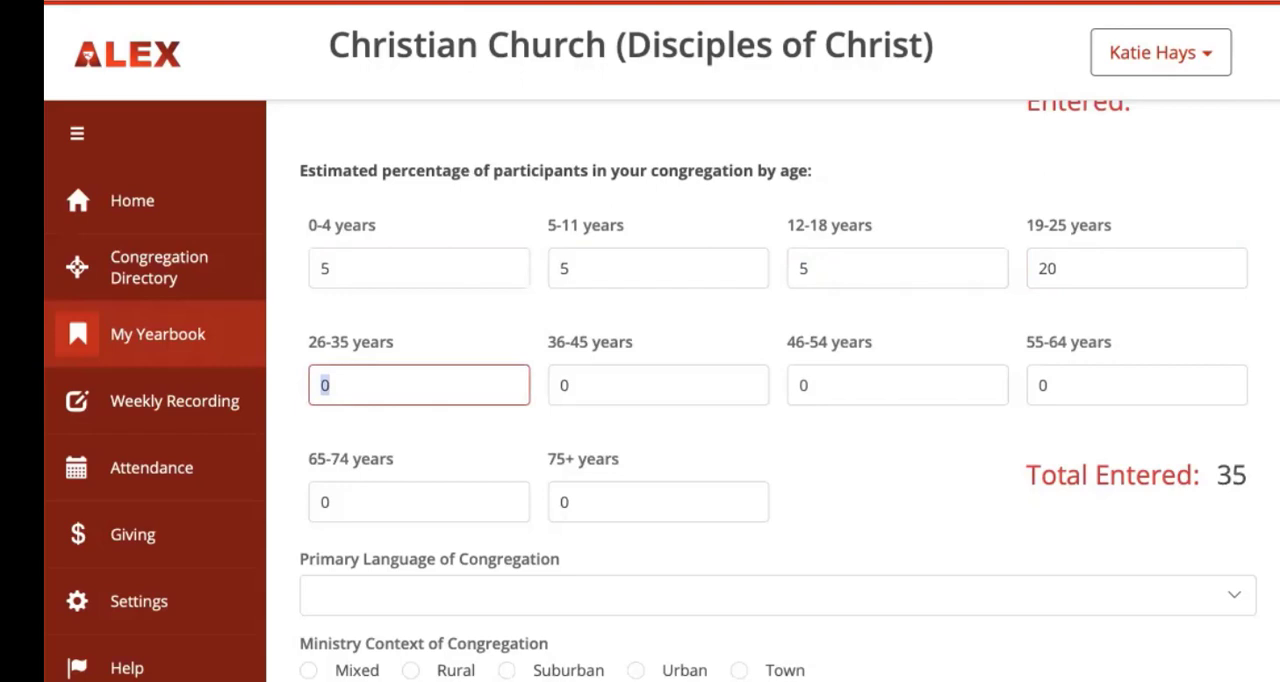
Step: Set the age percentages to 20 for 26-35, 20 for 36-45, 15 for 46-54, 5 for 55-64 and 5 for 65-74 years
text(20)
key(Tab)
text(20)
key(Tab)
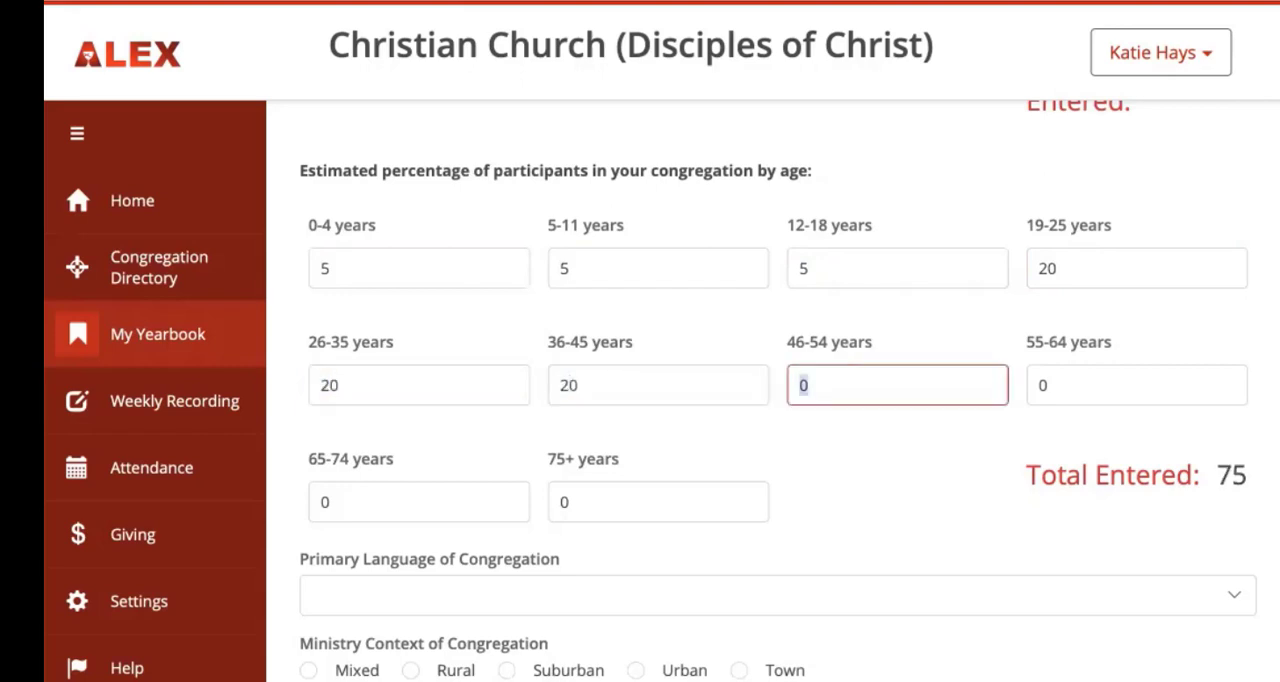
text(15)
key(Tab)
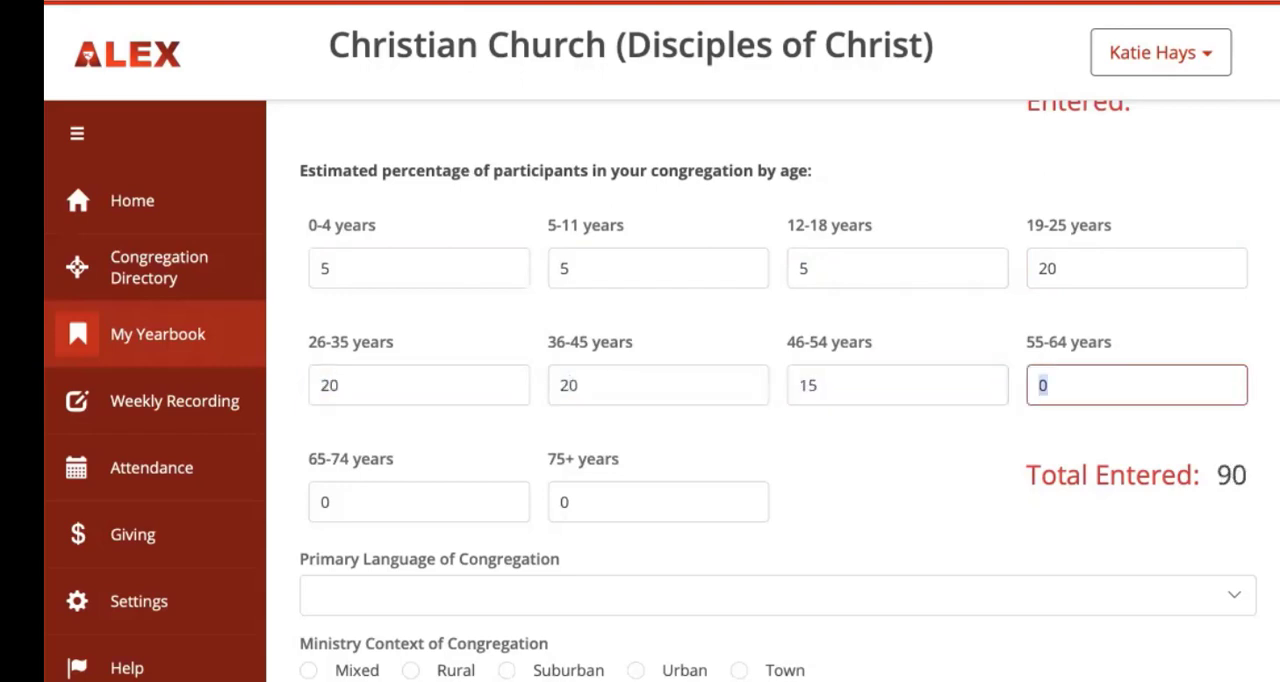
text(5)
key(Tab)
text(5)
key(Tab)
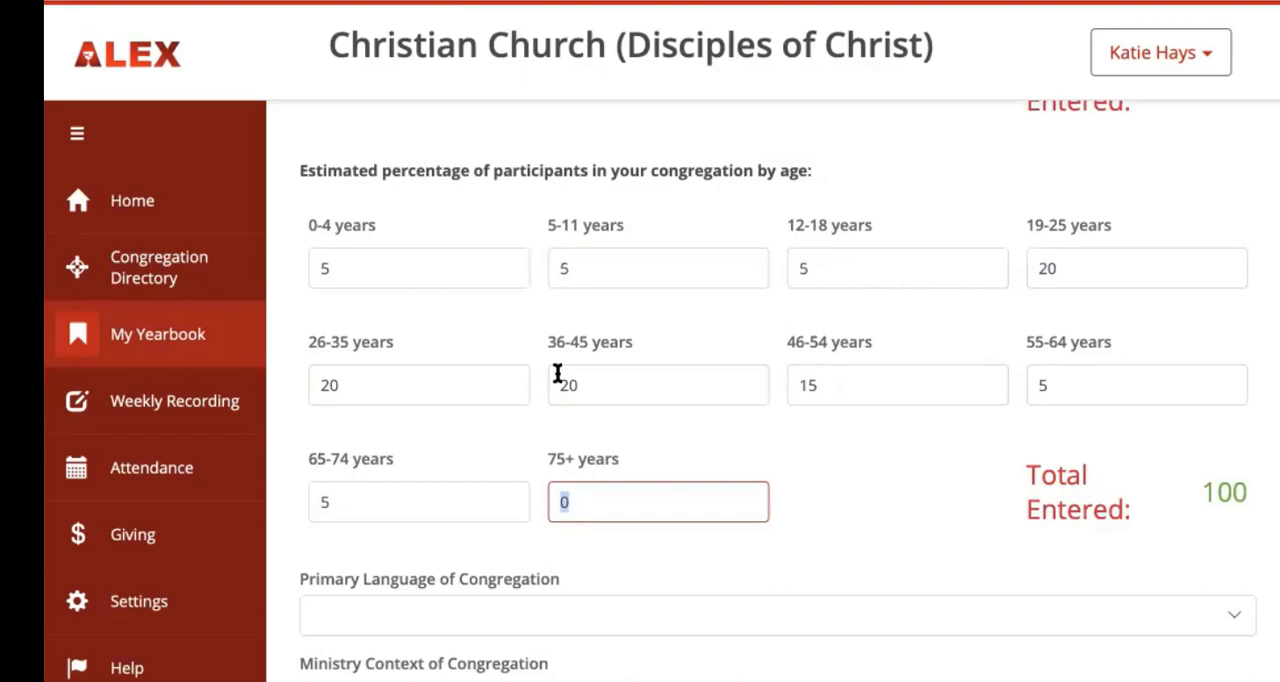
Step: Set the congregation's primary language to English and its ministry context to Mixed
scroll(810, 530, down, 1)
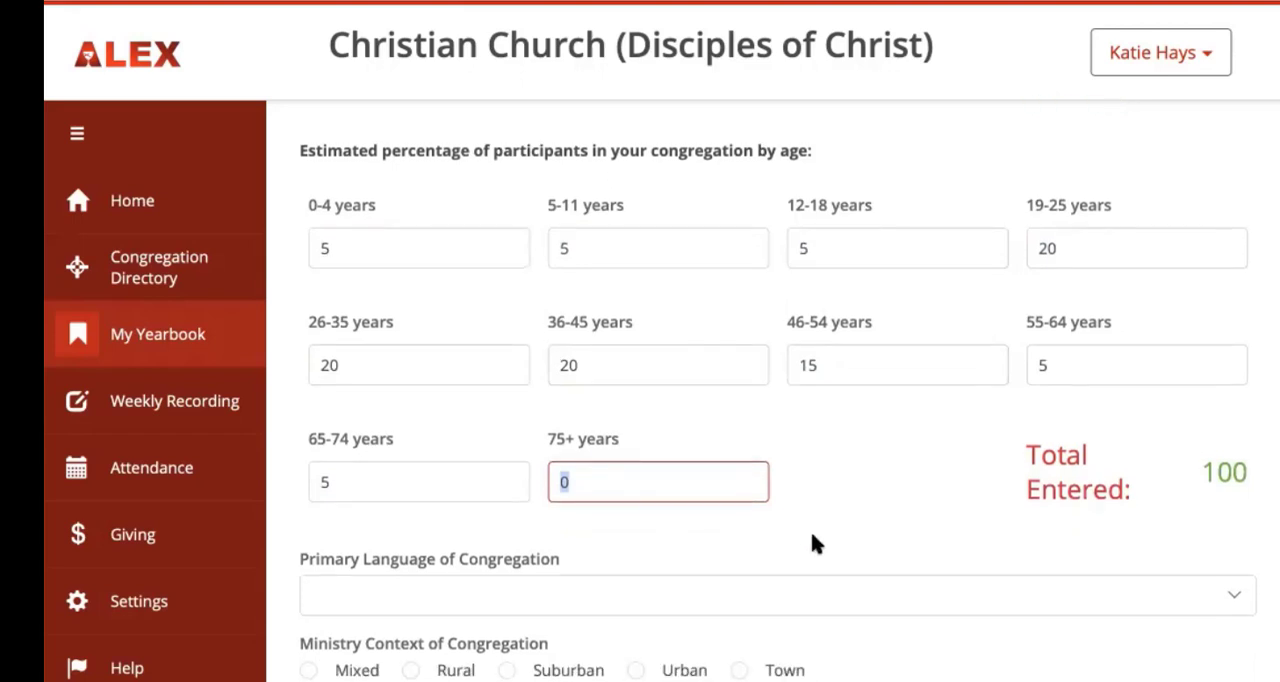
click(714, 604)
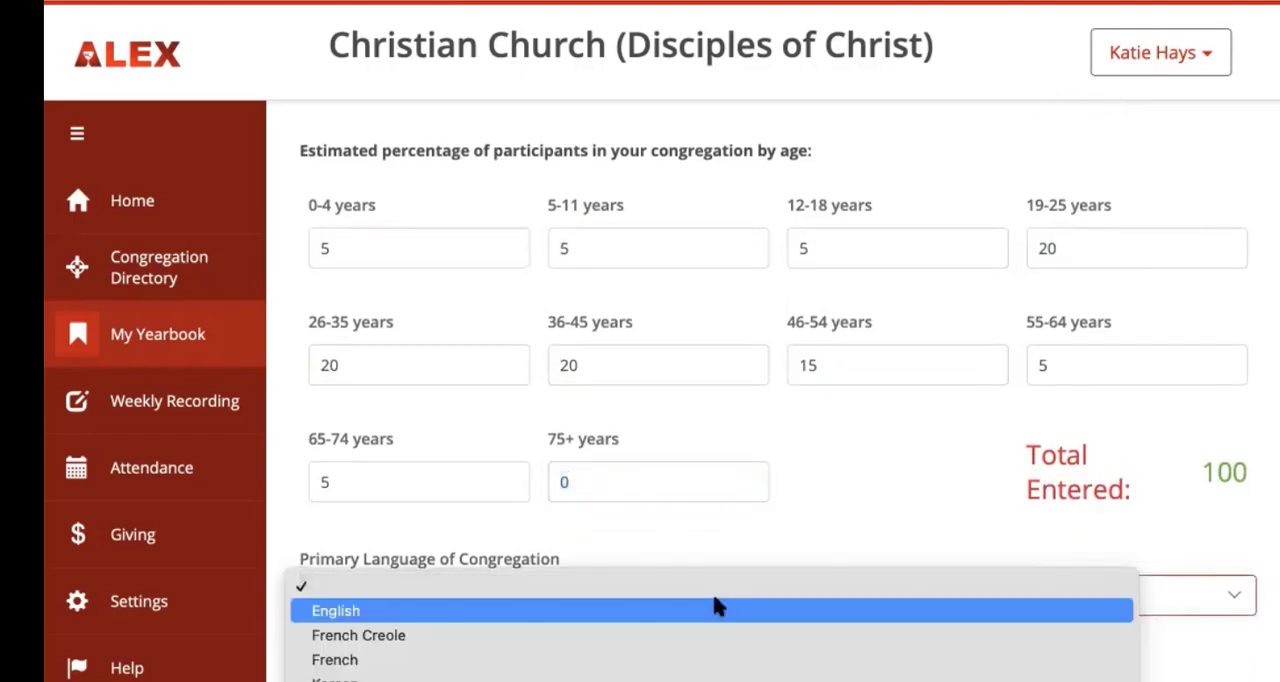
click(717, 606)
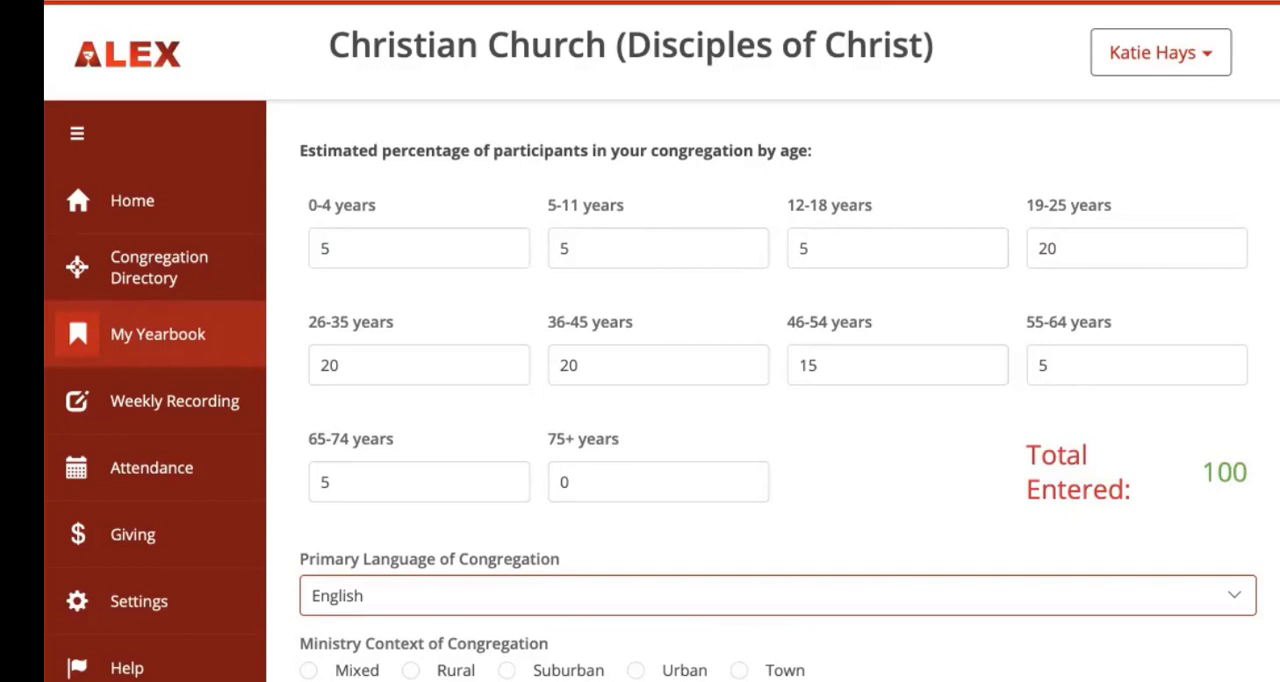
click(308, 670)
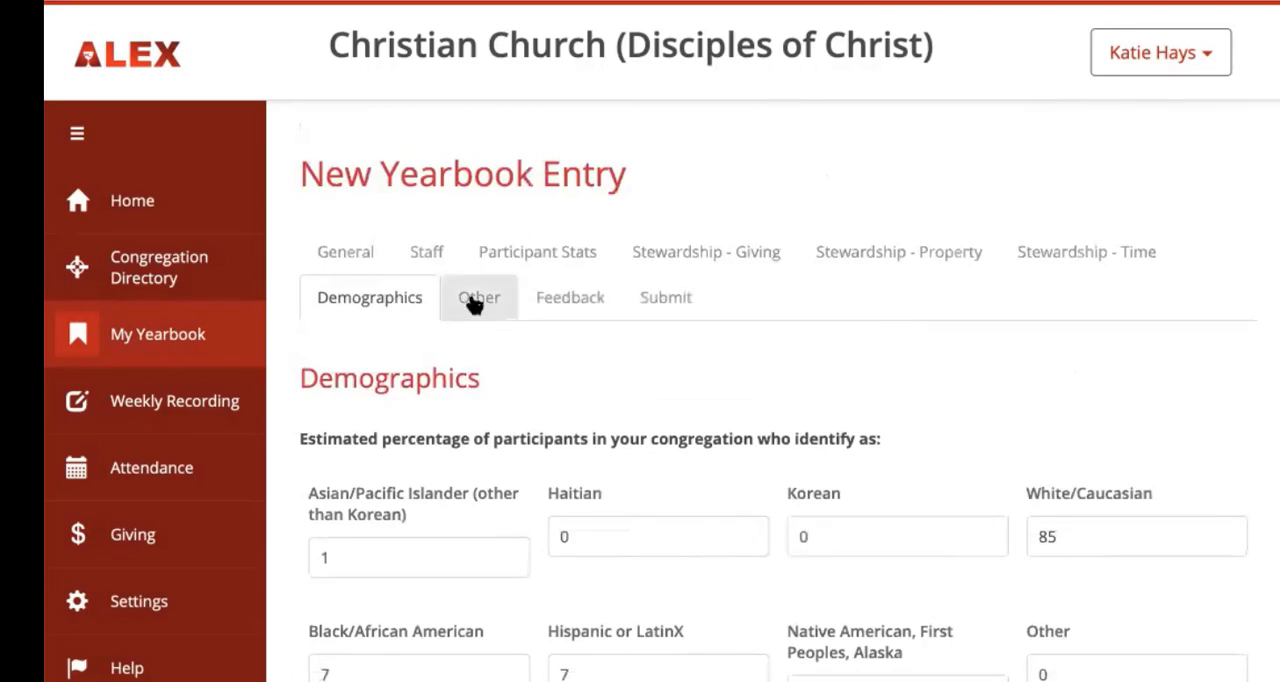
Step: Open the Other section and answer Yes to the congregation having voted to become open and affirming
click(474, 302)
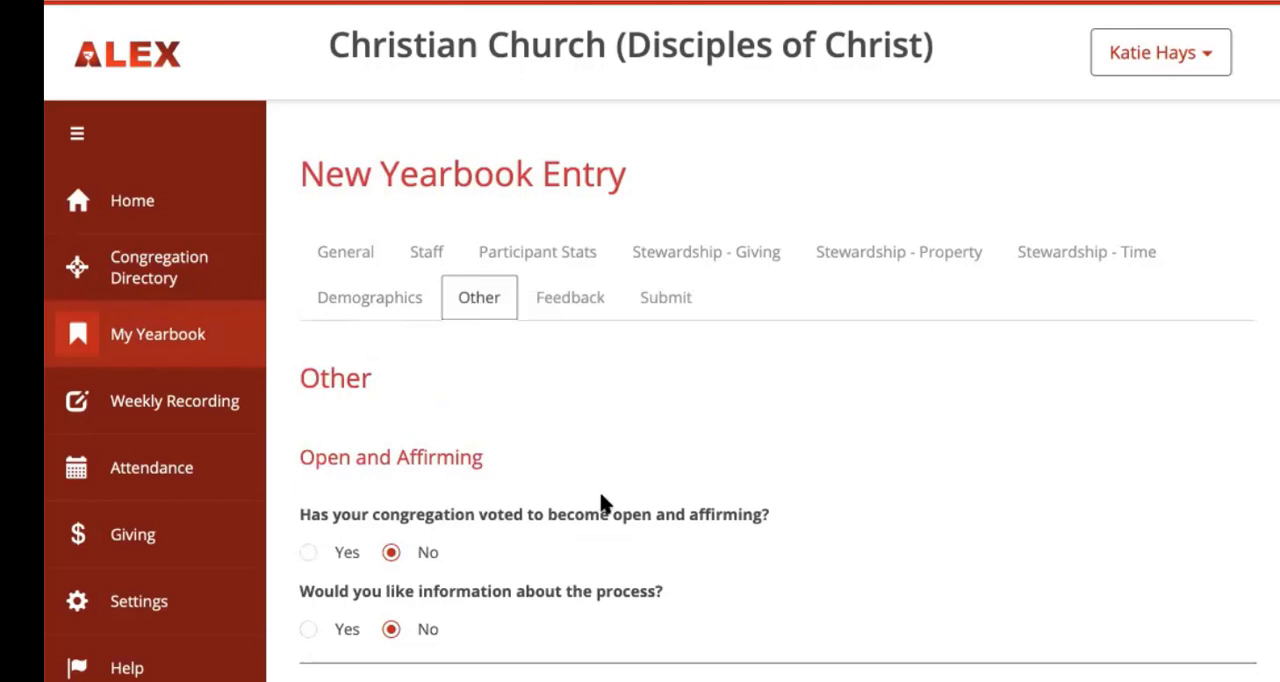
scroll(601, 502, down, 3)
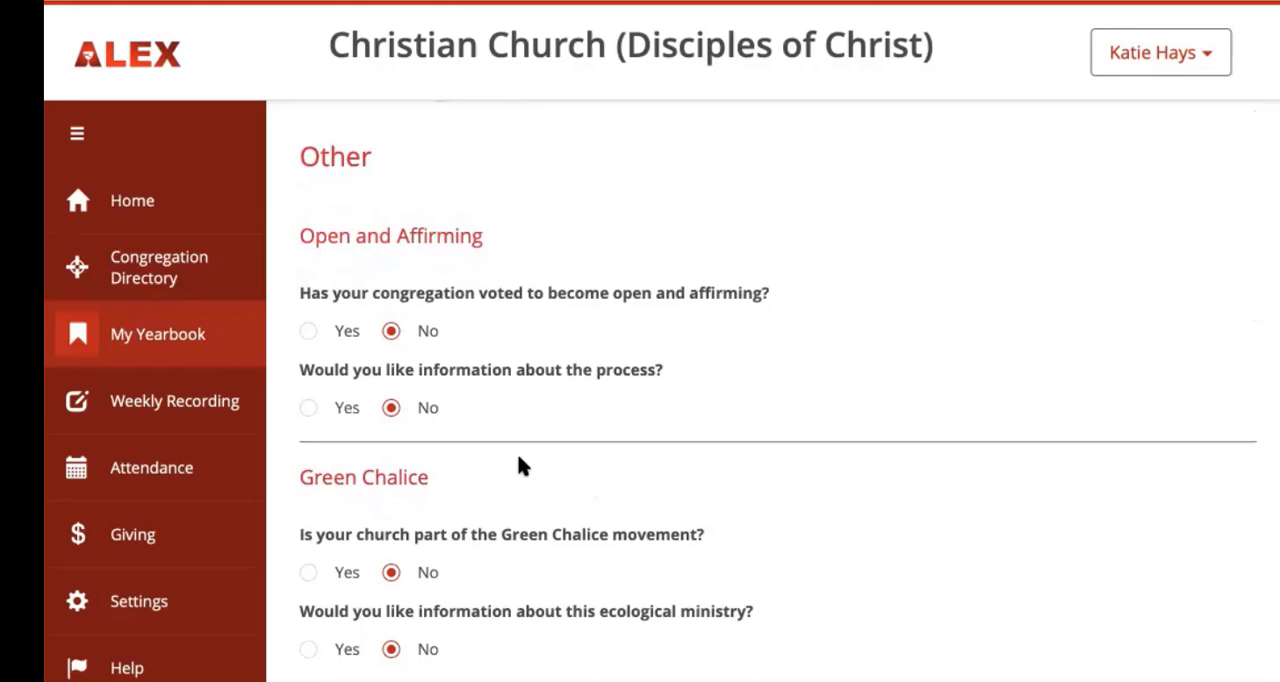
click(314, 341)
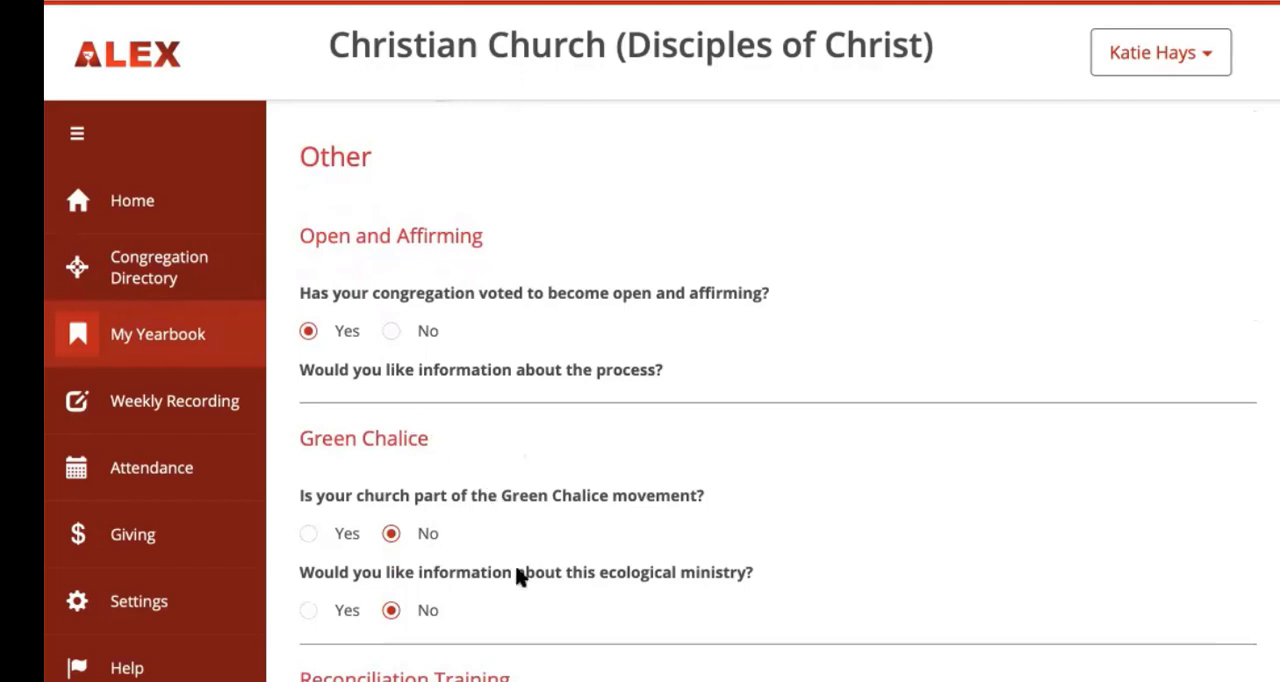
Step: Answer Yes to participation in pro-reconciliation/anti-racism training in the last five years and save the Other section
scroll(516, 575, down, 1)
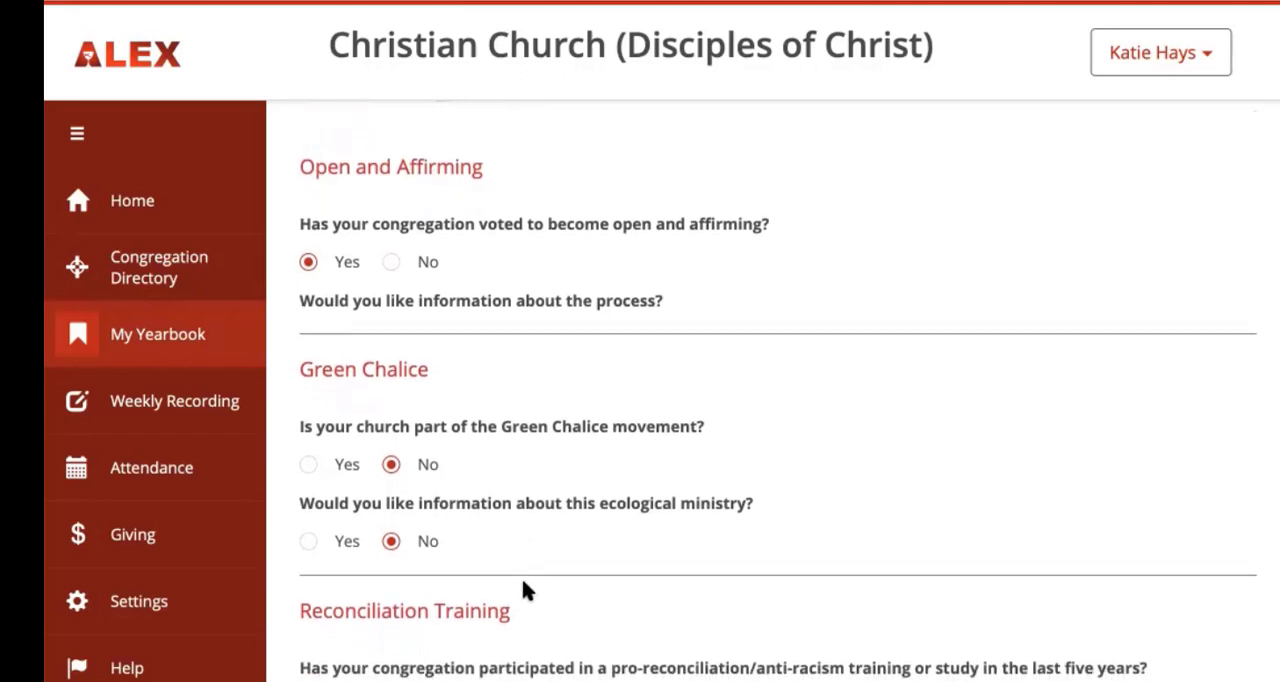
scroll(522, 582, down, 2)
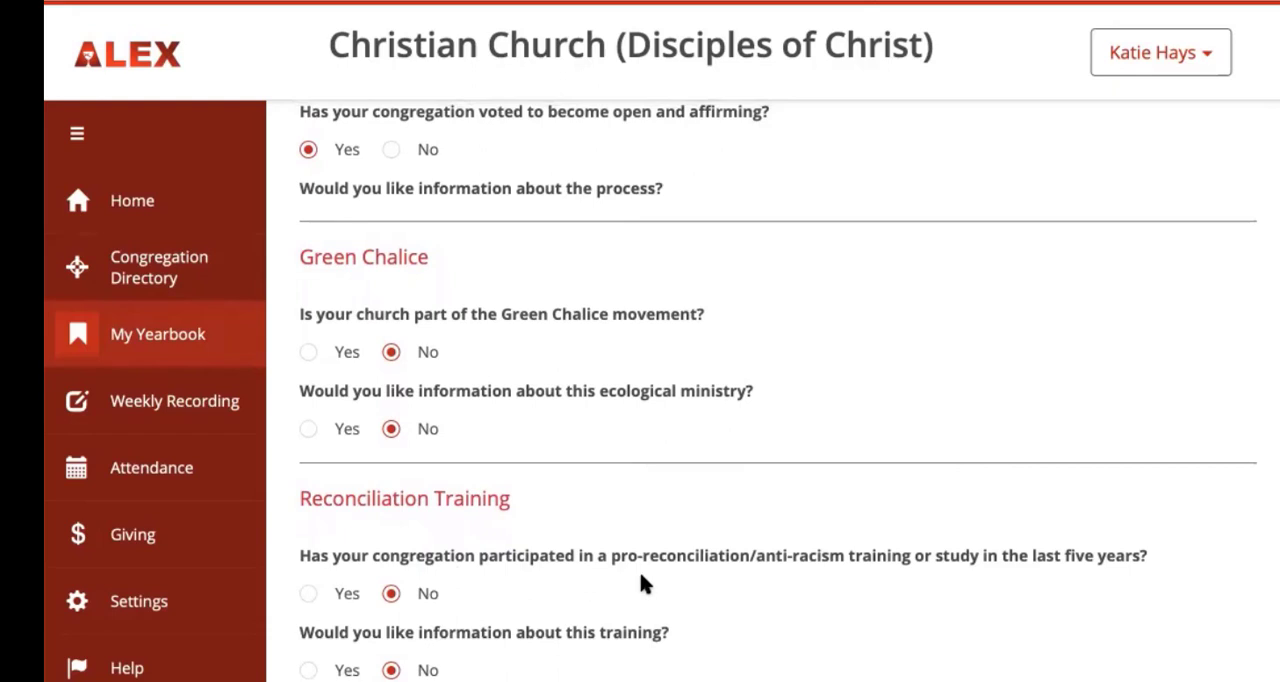
click(310, 593)
scroll(309, 596, up, 1)
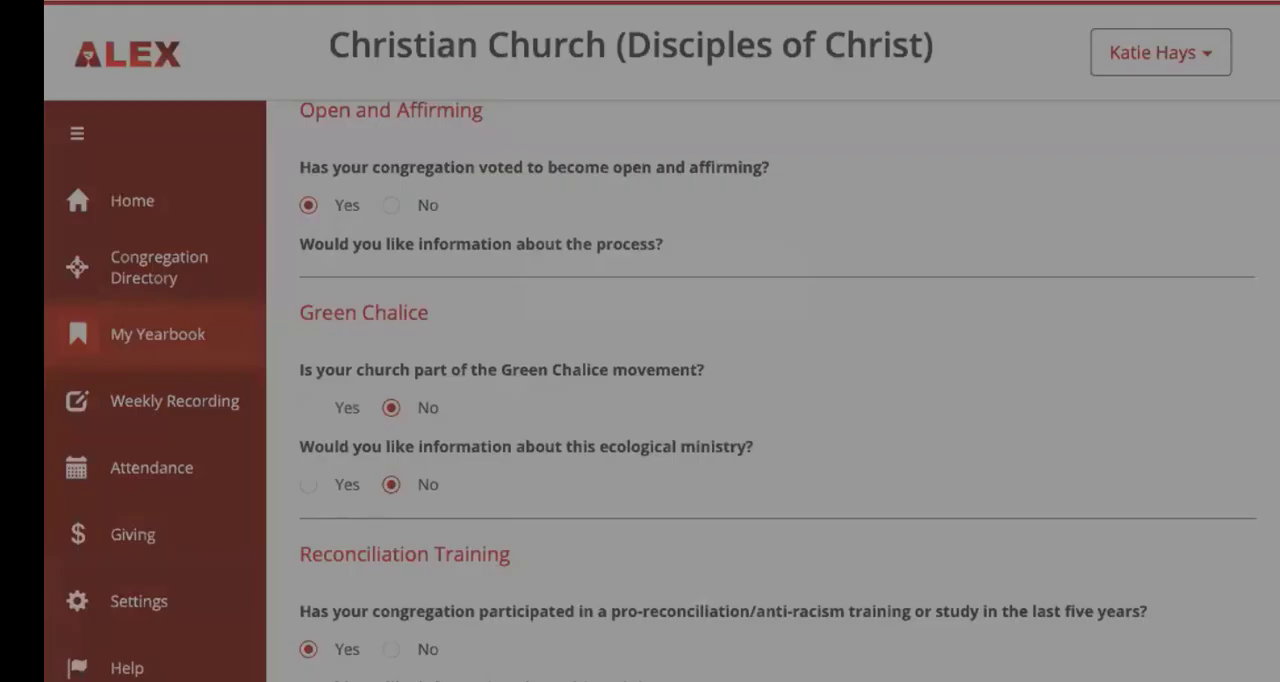
click(893, 376)
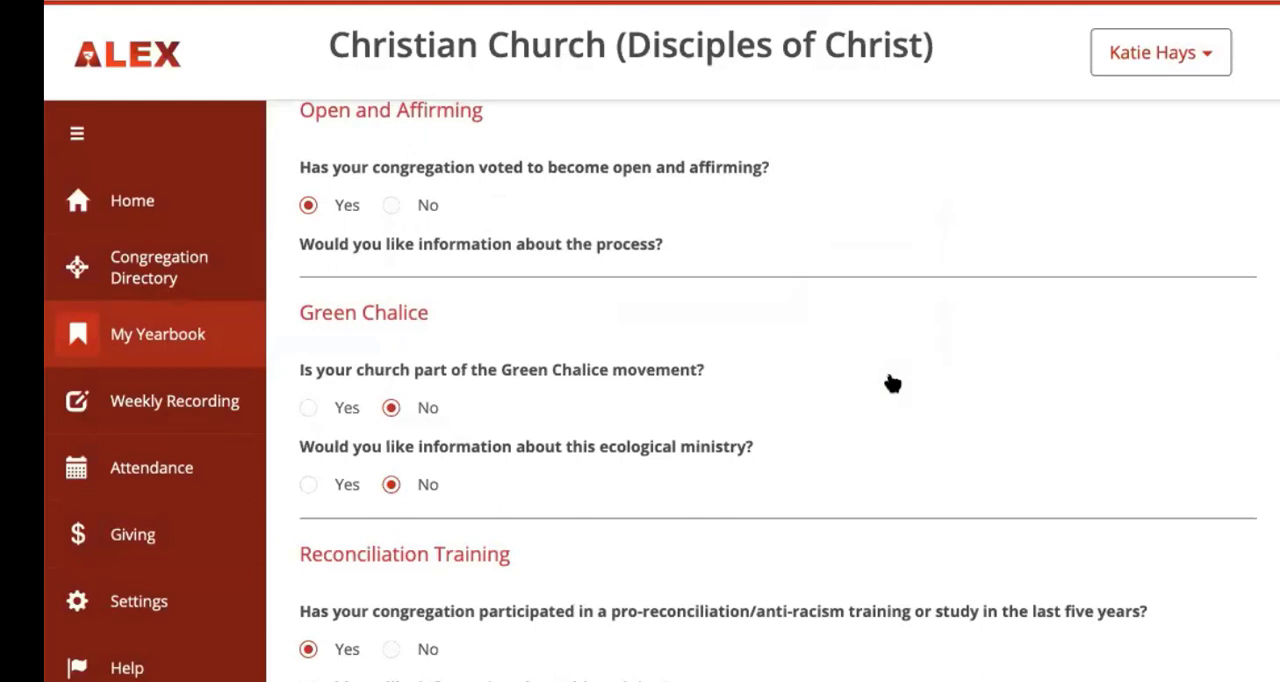
Step: In Feedback, answer the new-ministry question with "We started Inside Out, our online worship engagement, and invited worship parties to form in locations away from here."
scroll(968, 454, up, 4)
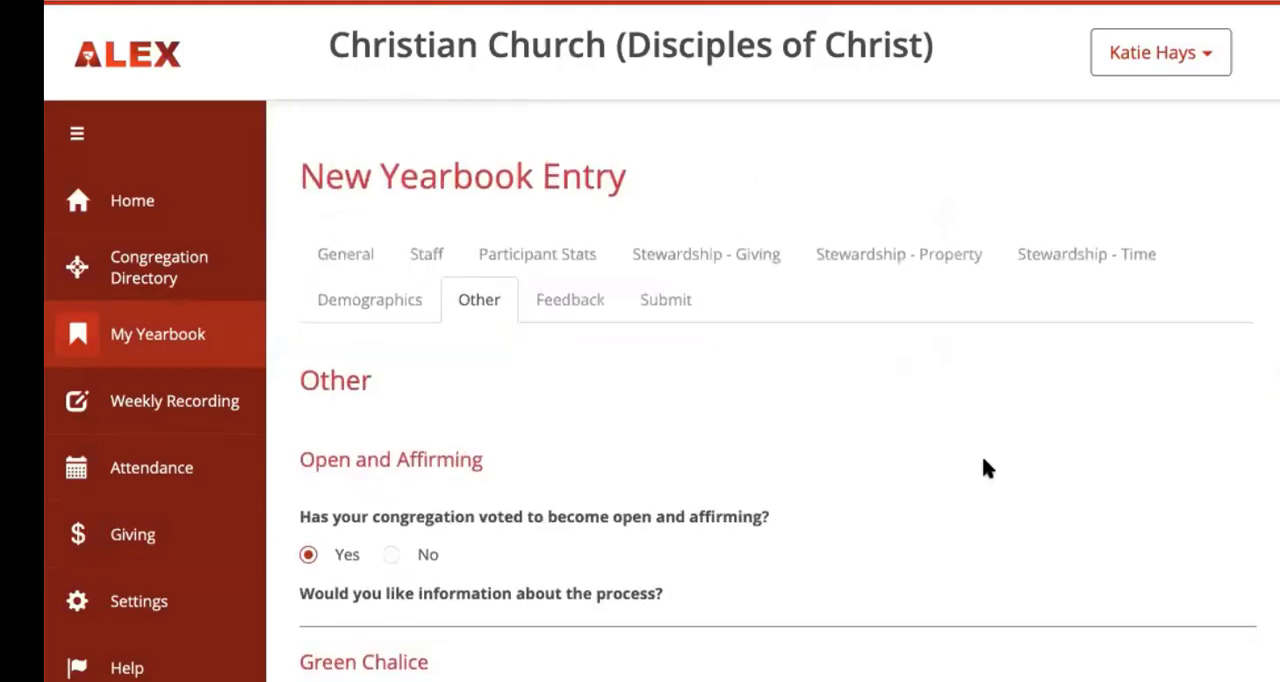
click(583, 303)
scroll(612, 390, down, 1)
click(620, 470)
text(We)
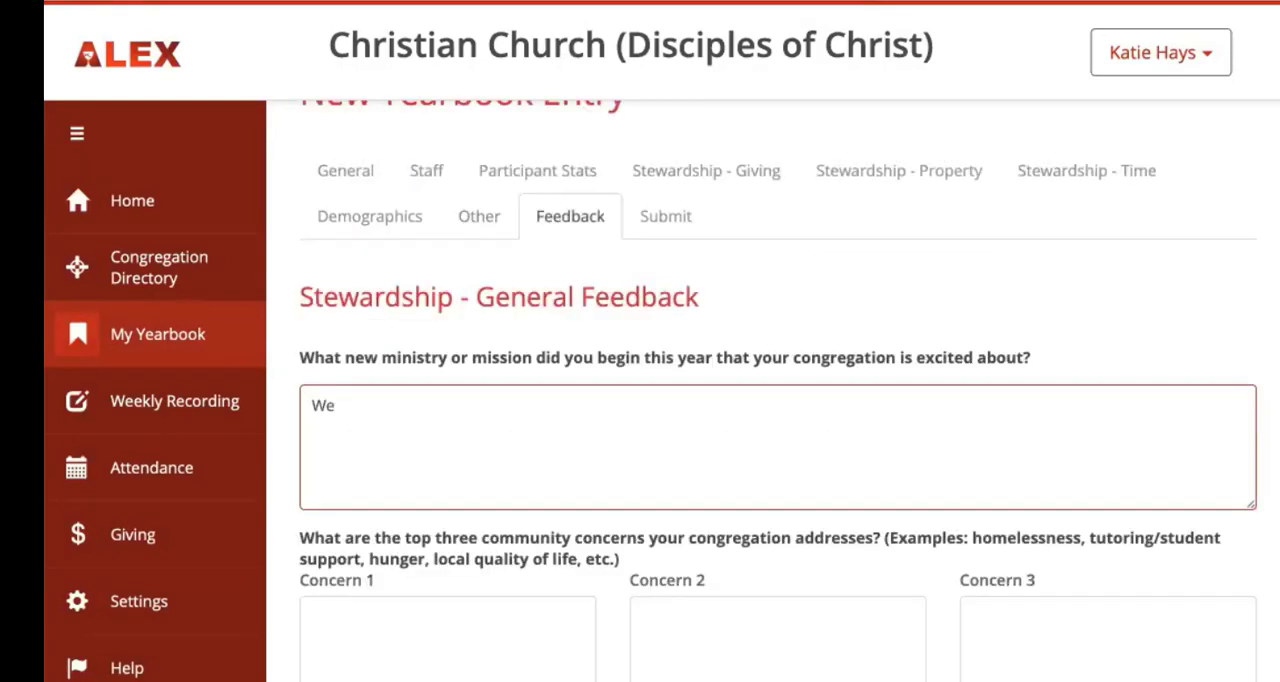
text(start)
key(BackSpace)
text(ed Inside Out, our )
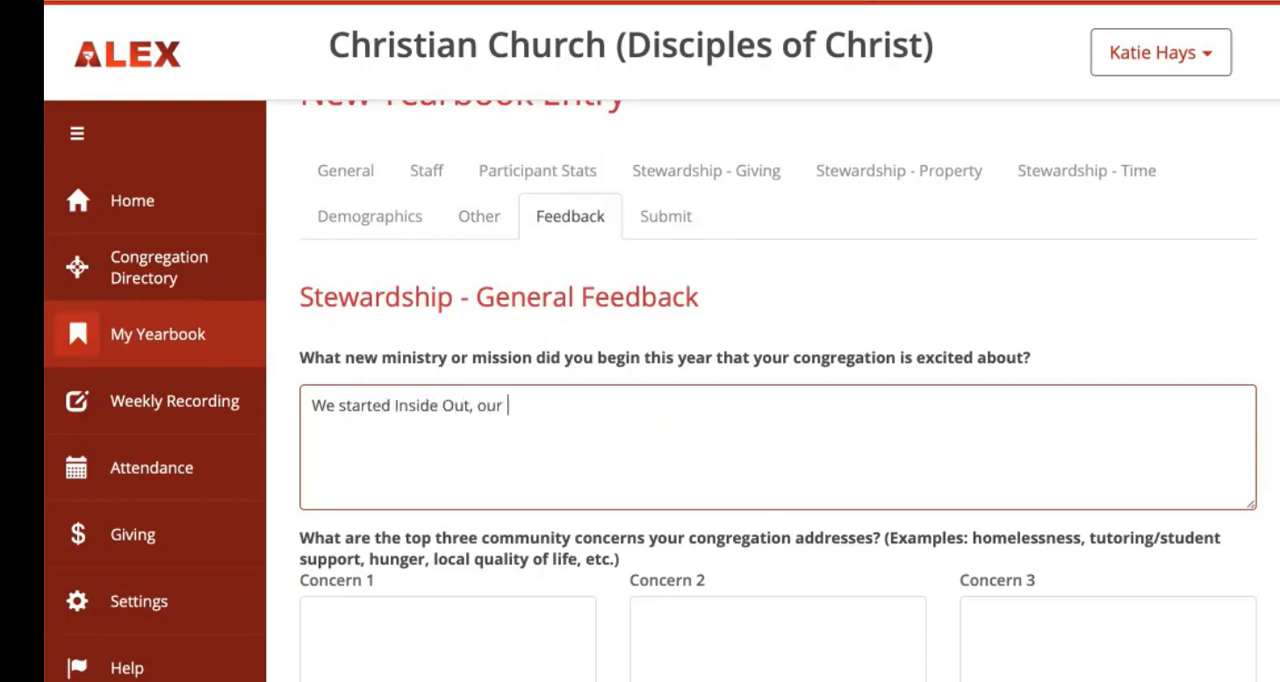
text(online worship )
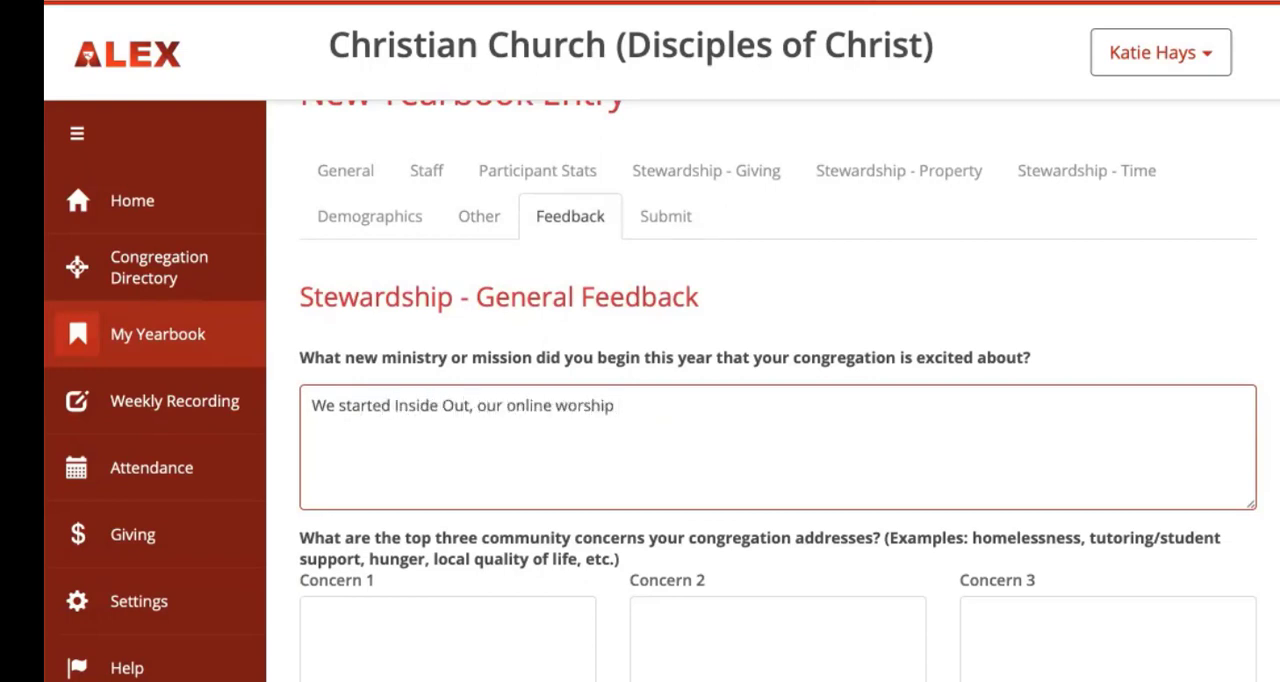
text(engagement, and)
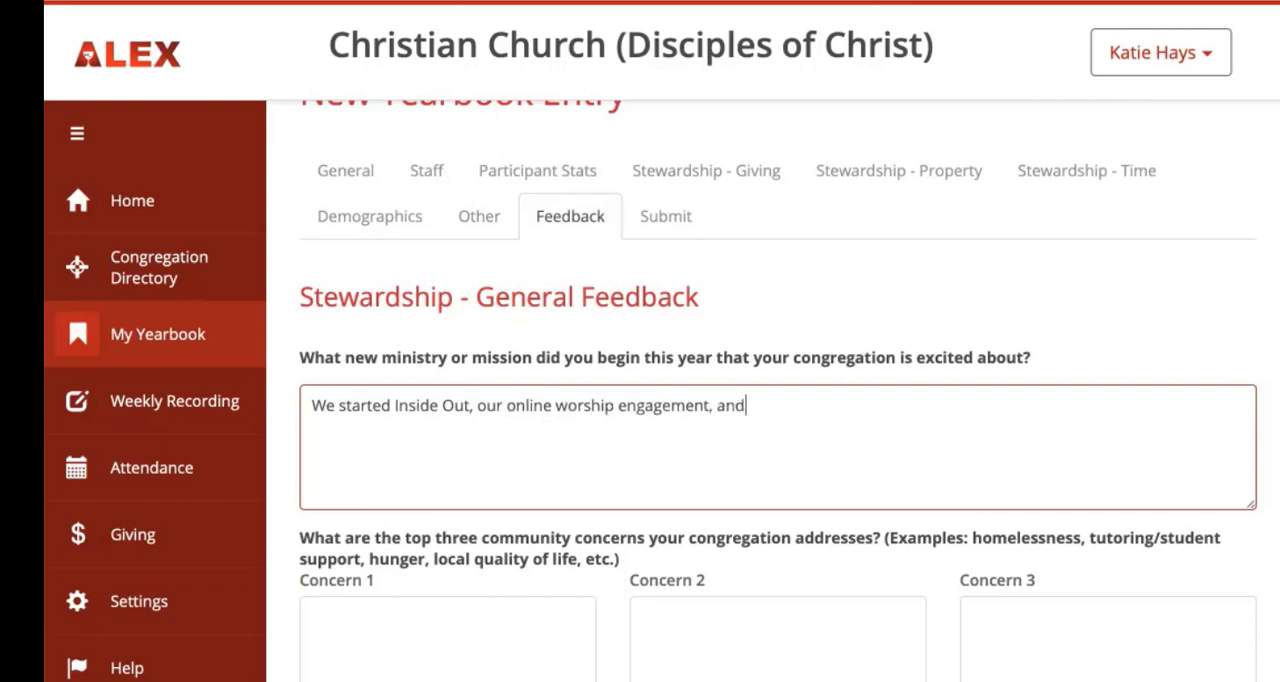
text( invited worship part)
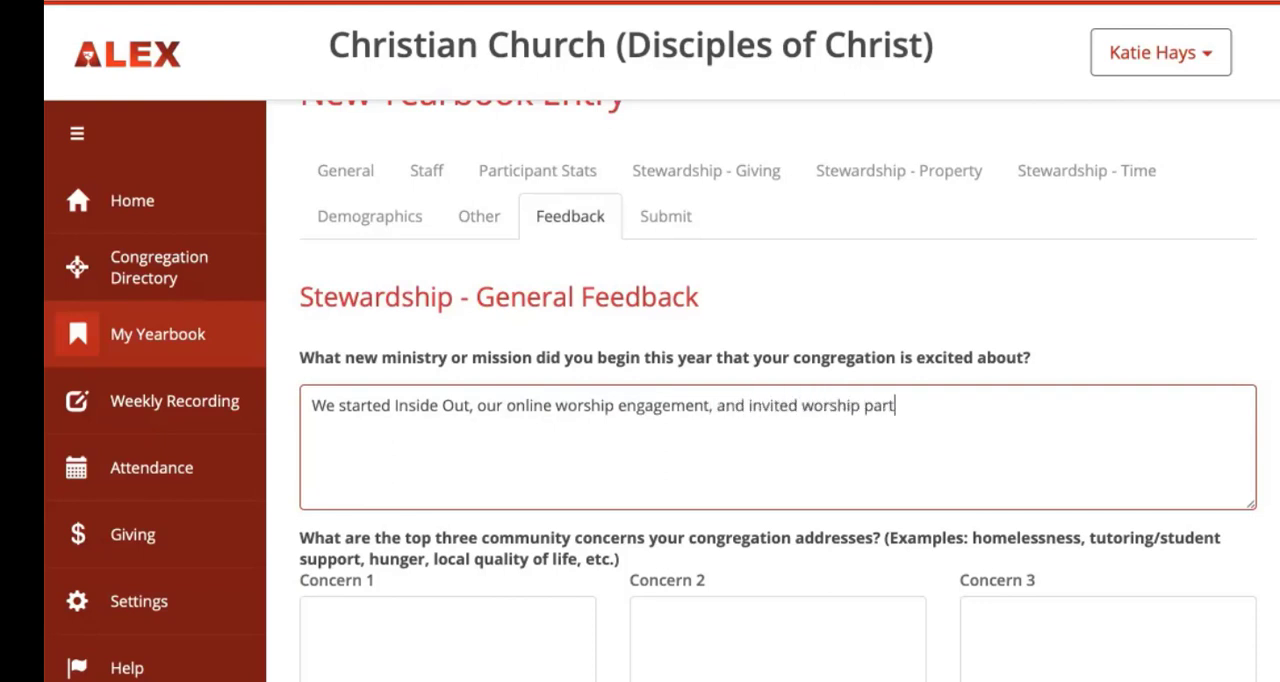
text(ies to form in loc)
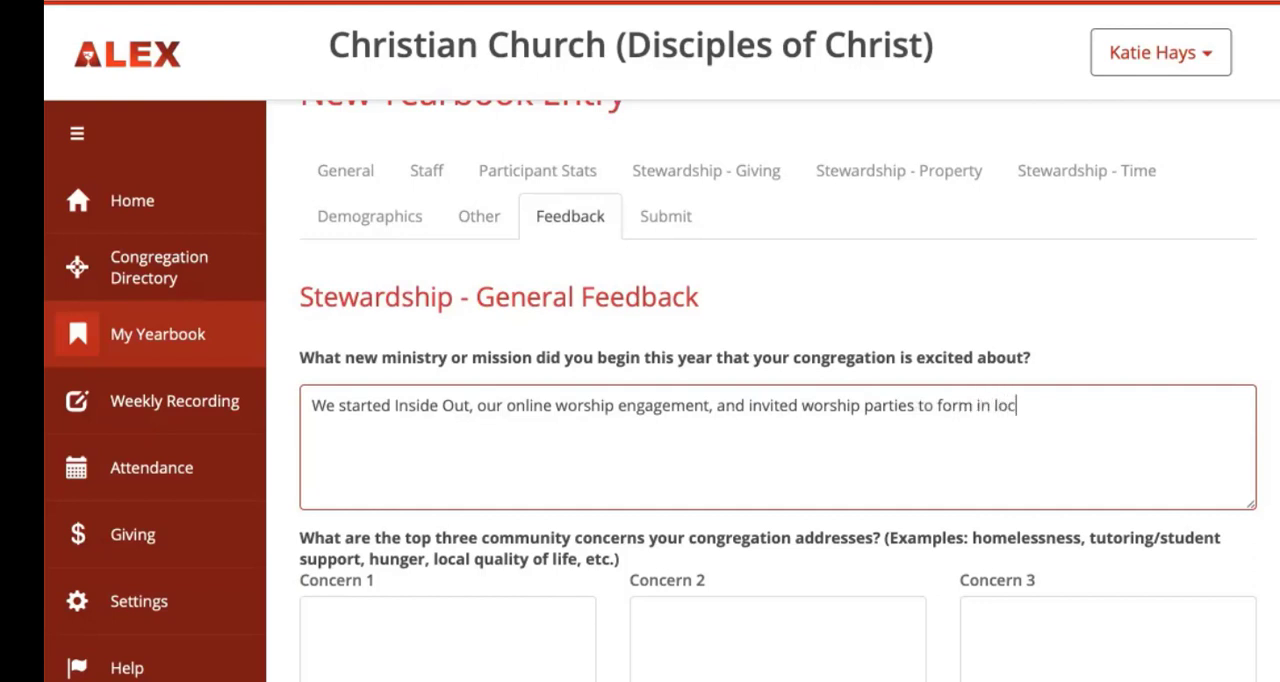
text(ations away from here.)
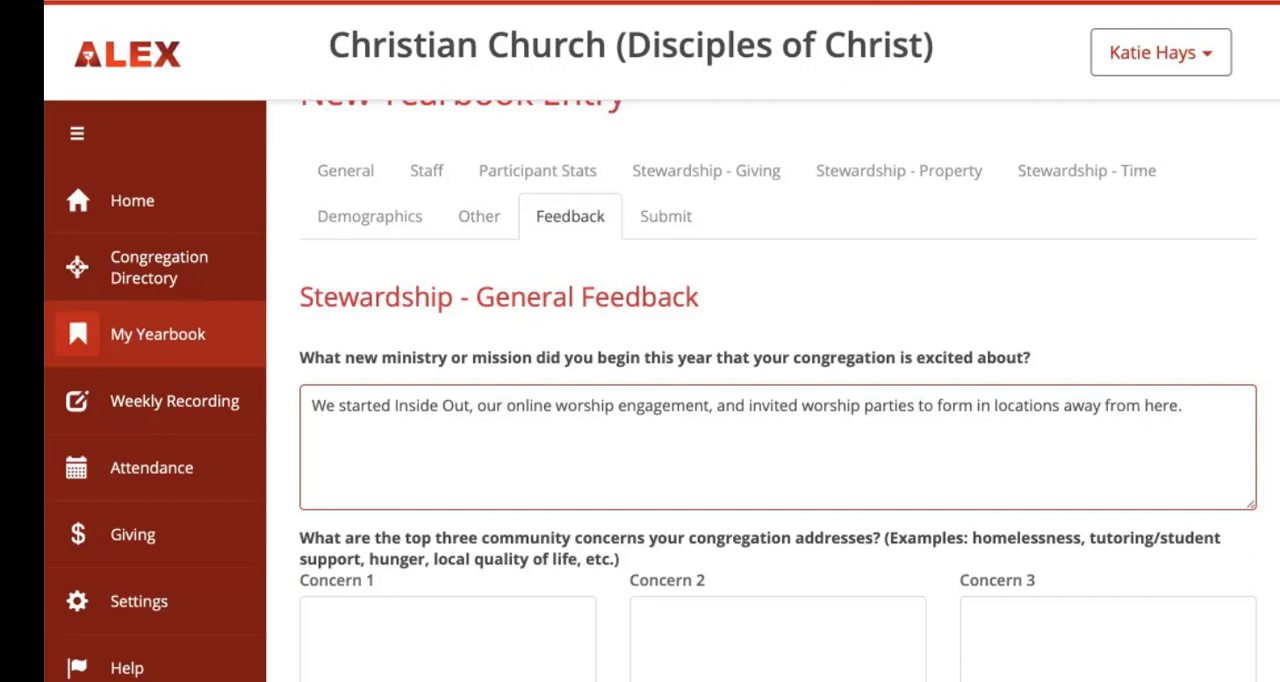
Step: Enter "LGBTQ+ rights and dignity" as Concern 1 of the top three community concerns
scroll(532, 548, down, 1)
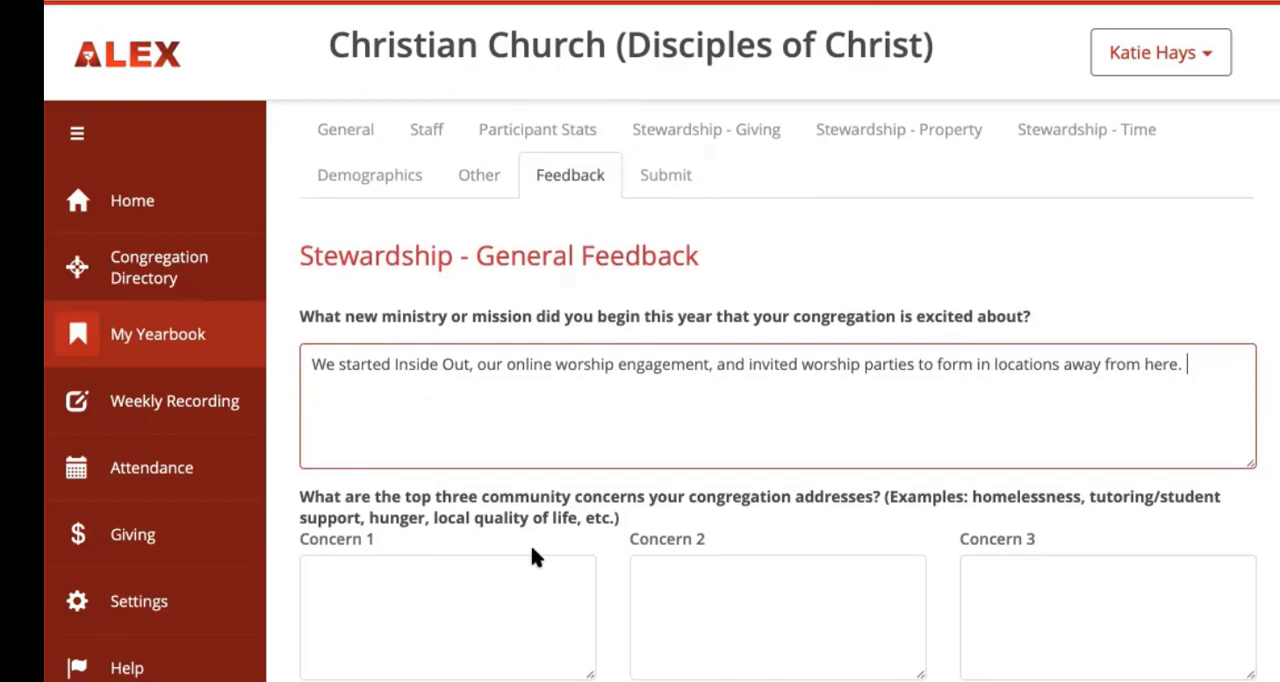
click(413, 591)
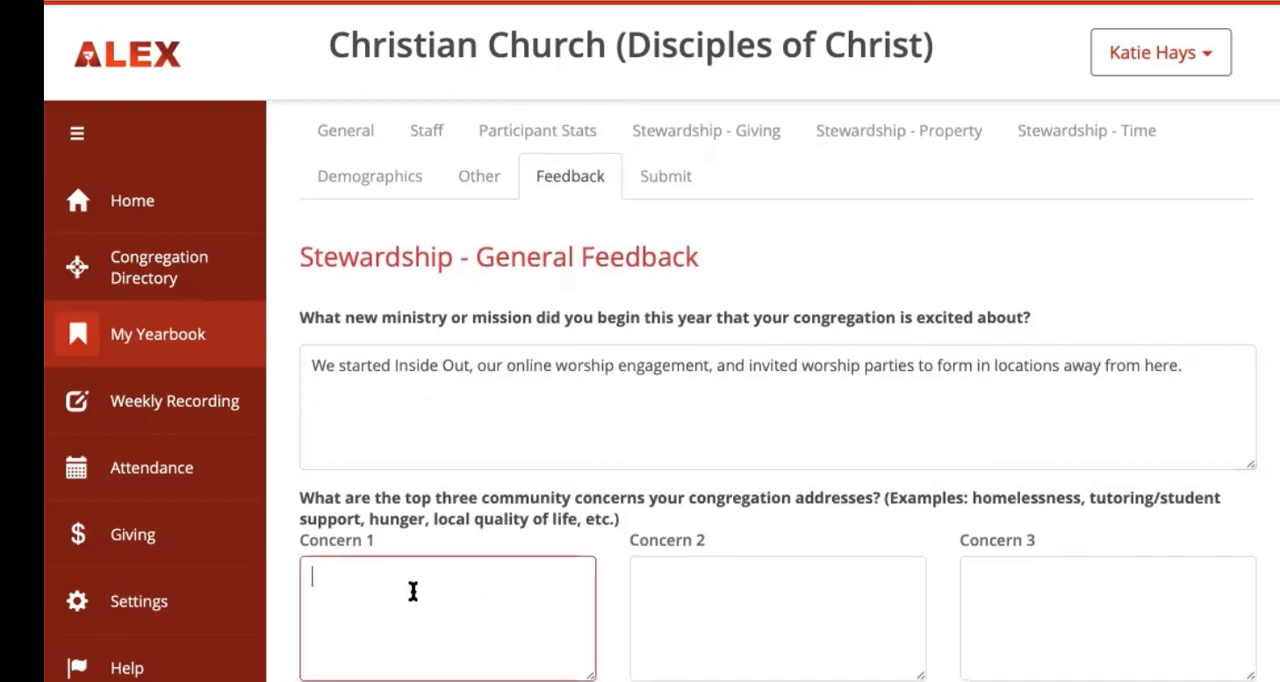
text(LGBTQ+)
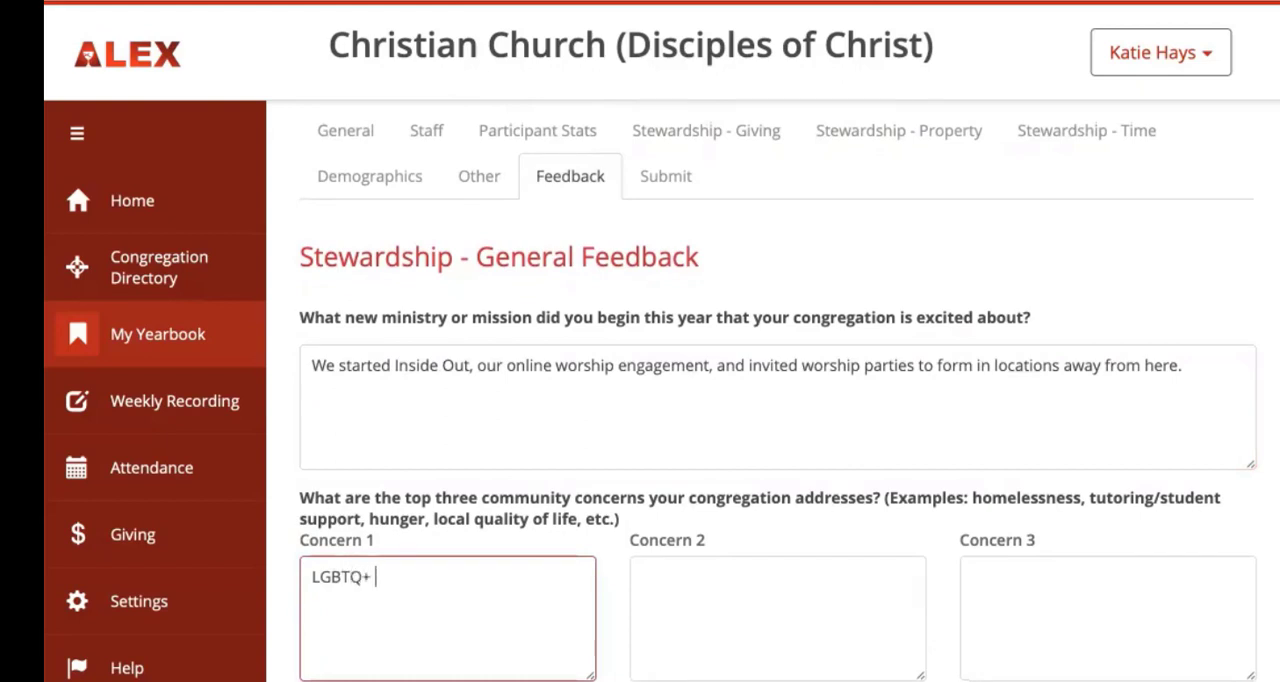
text( right and d)
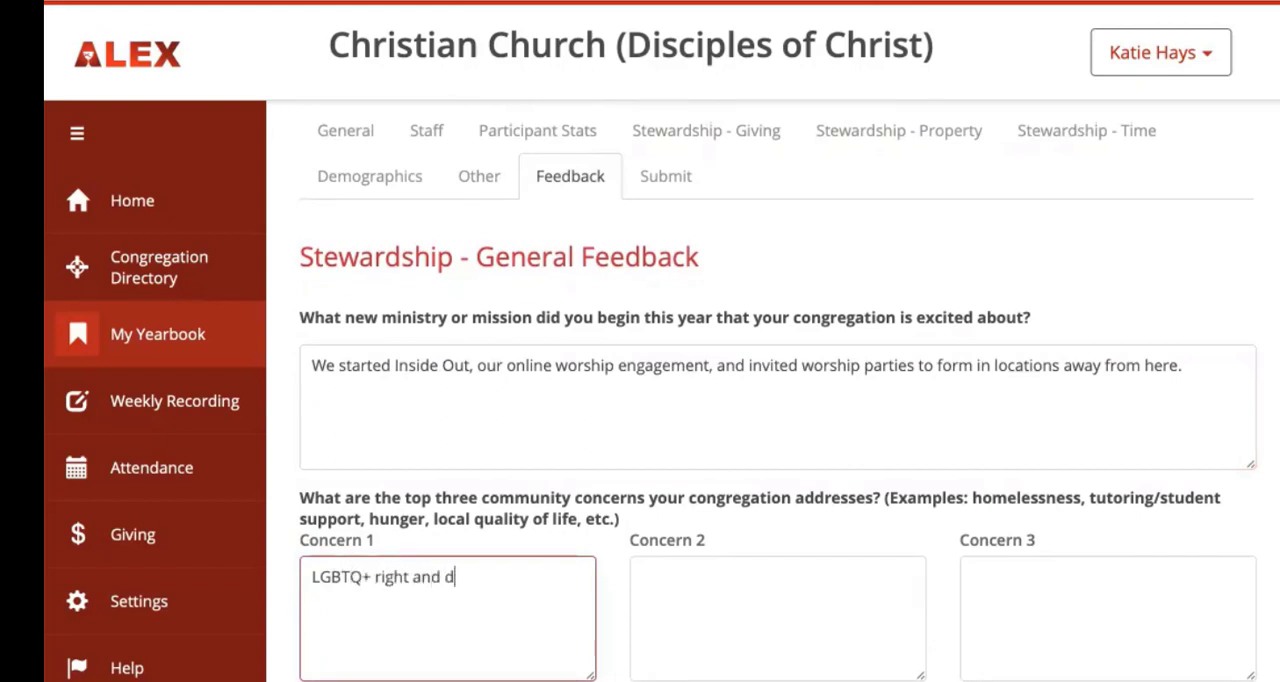
key(BackSpace)
key(BackSpace)
key(BackSpace)
key(BackSpace)
key(BackSpace)
key(BackSpace)
text(s and dignity)
Step: Enter "racial inequity" as Concern 2 and "neurodiversity" as Concern 3 of the community concerns
key(Tab)
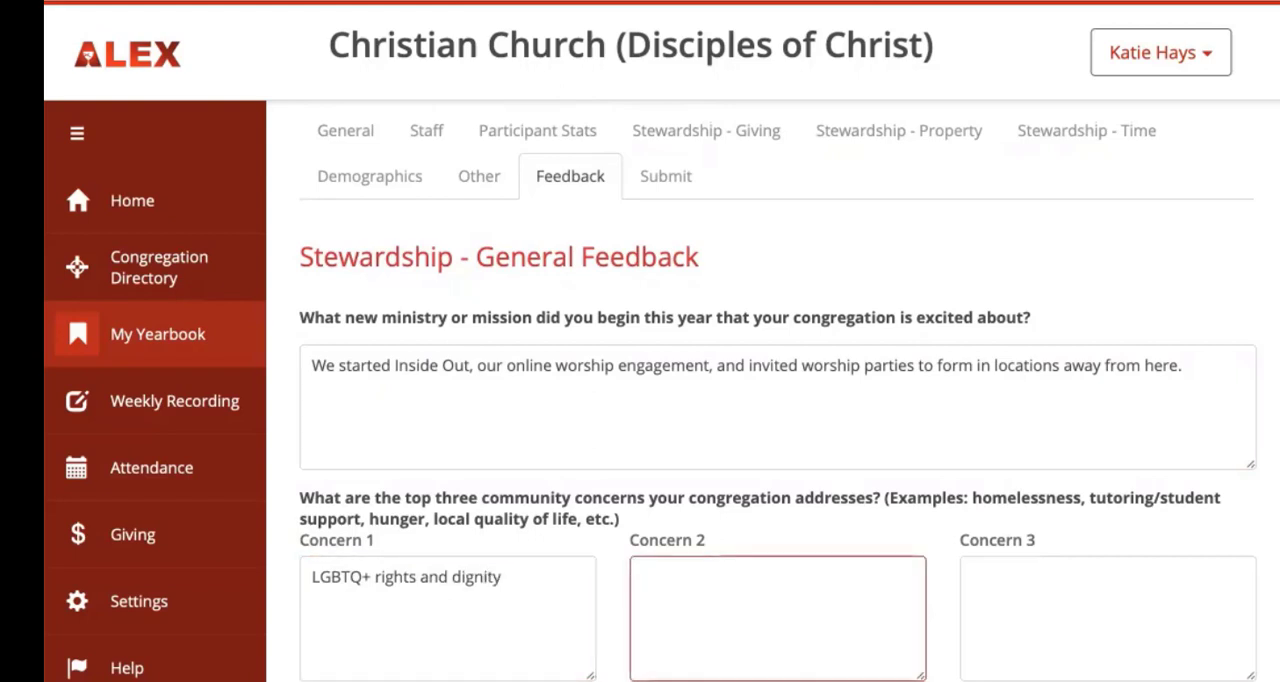
text(racial i)
text(nequ)
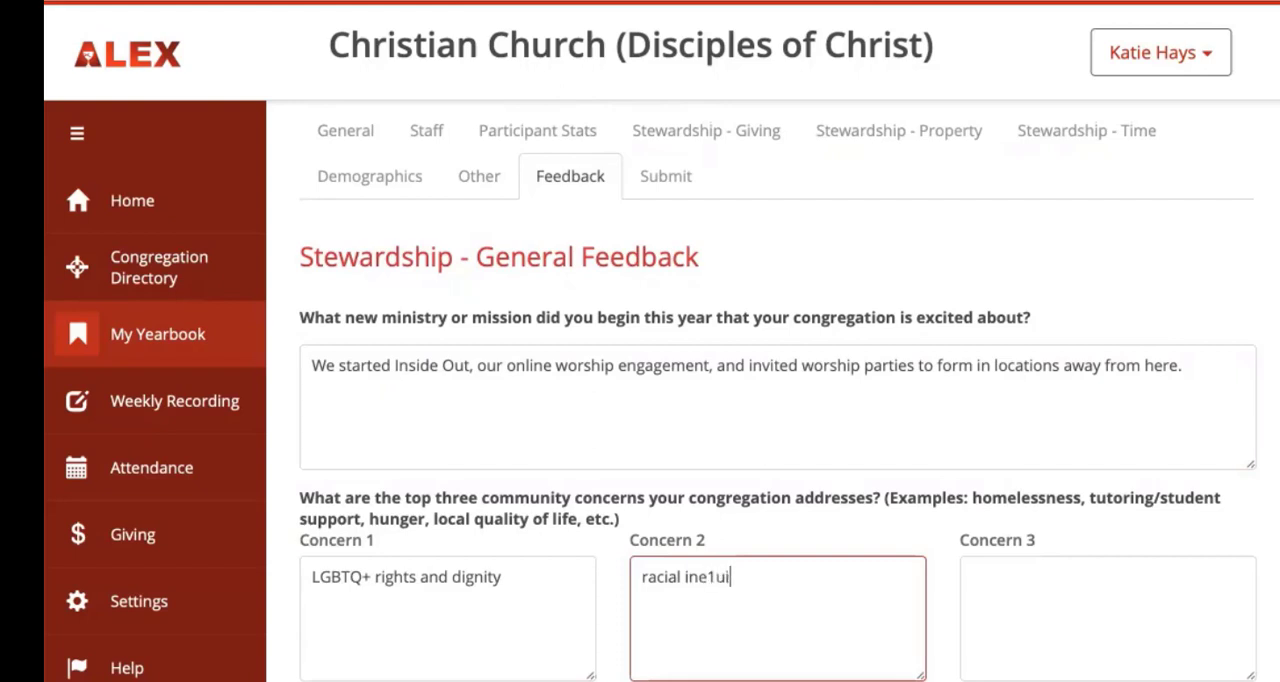
key(BackSpace)
key(BackSpace)
text(quity)
click(1006, 572)
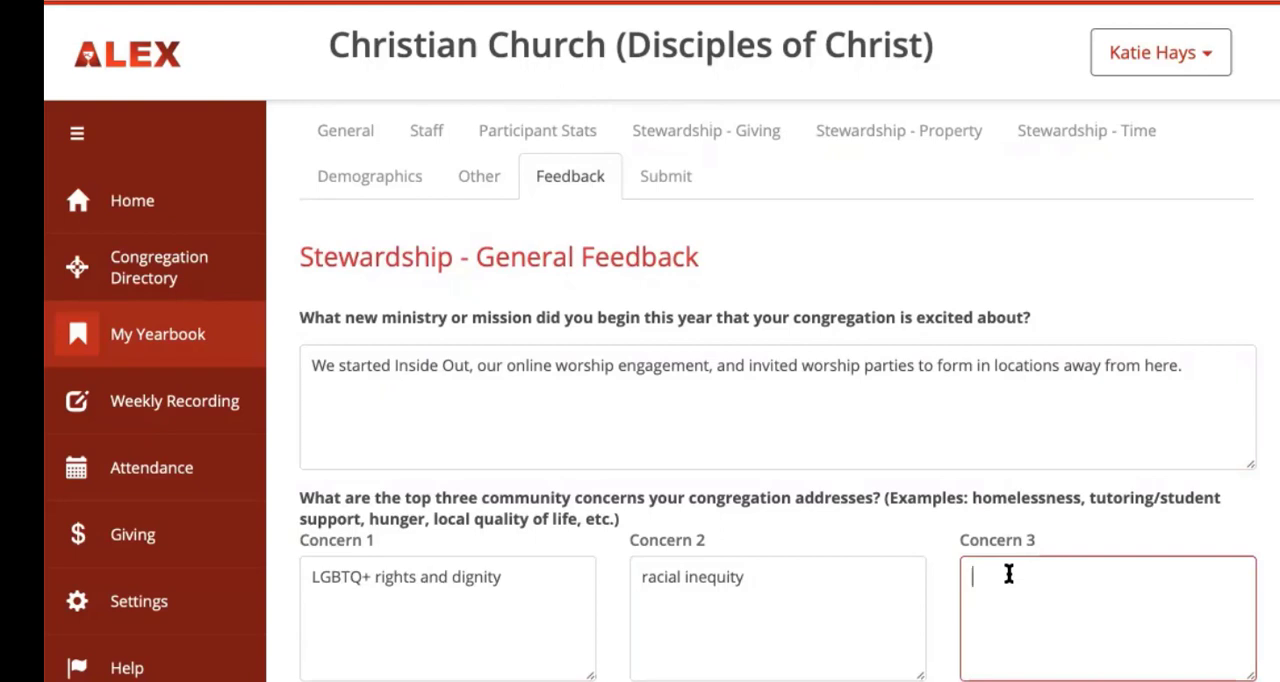
text(neurodiversity)
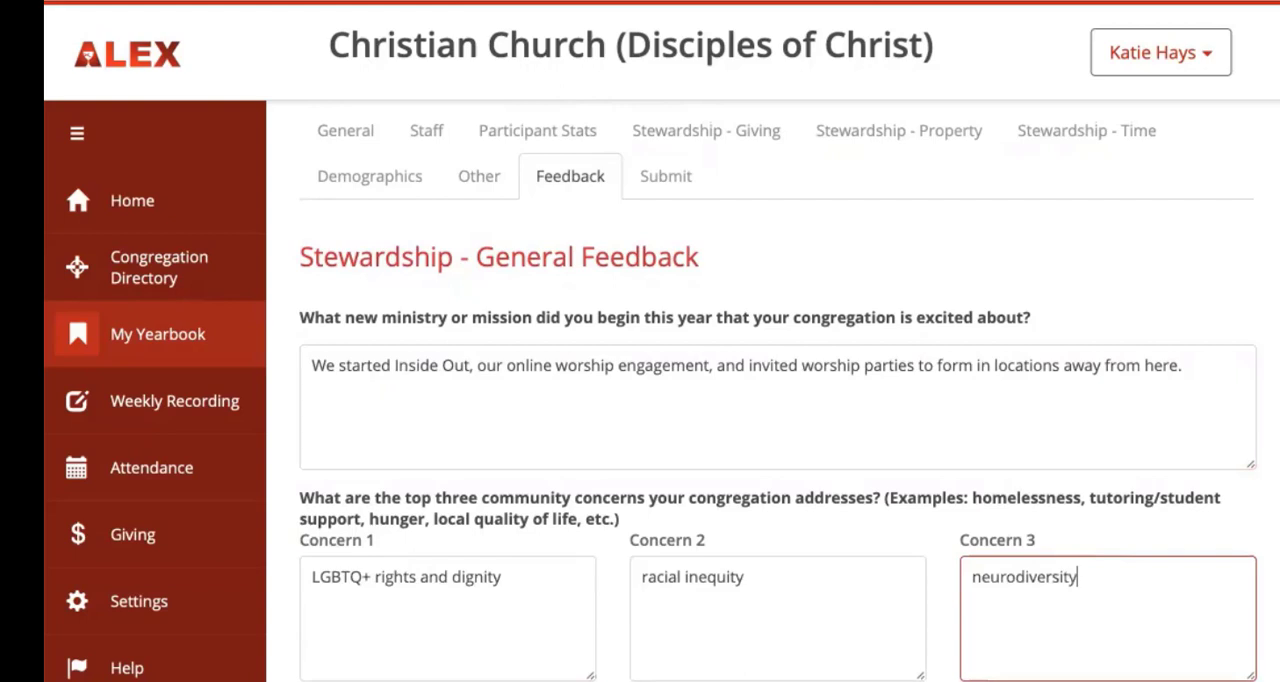
click(940, 678)
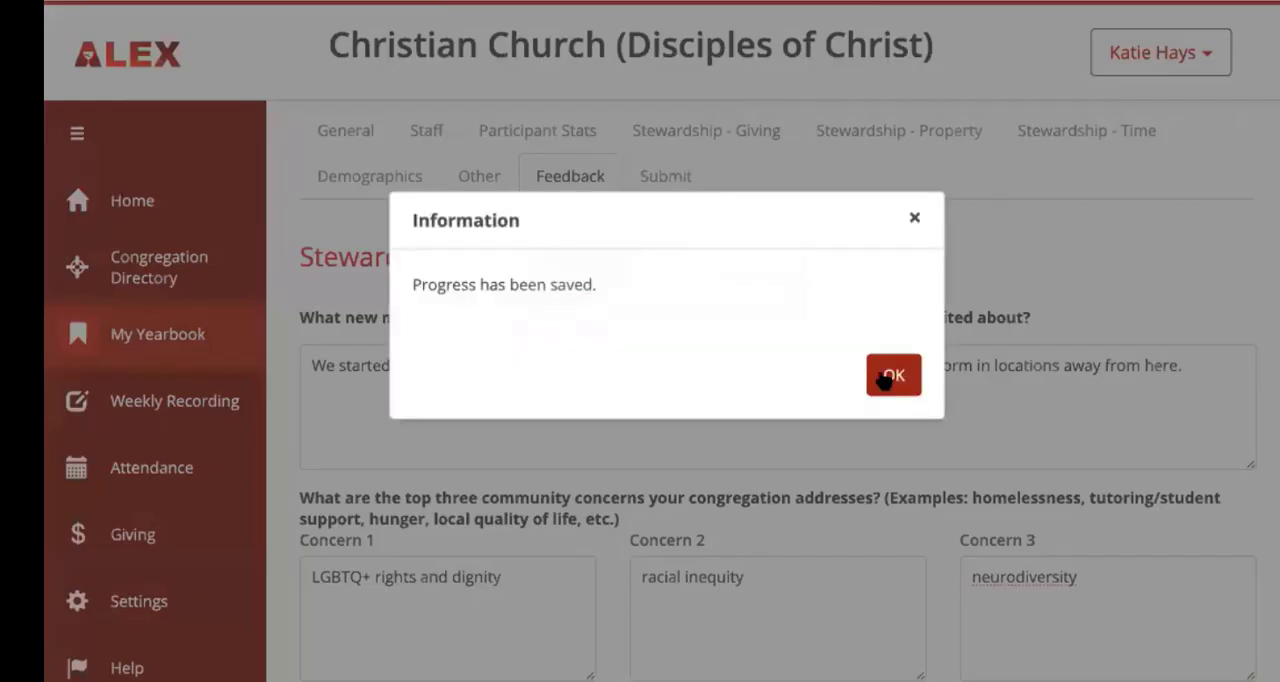
click(887, 375)
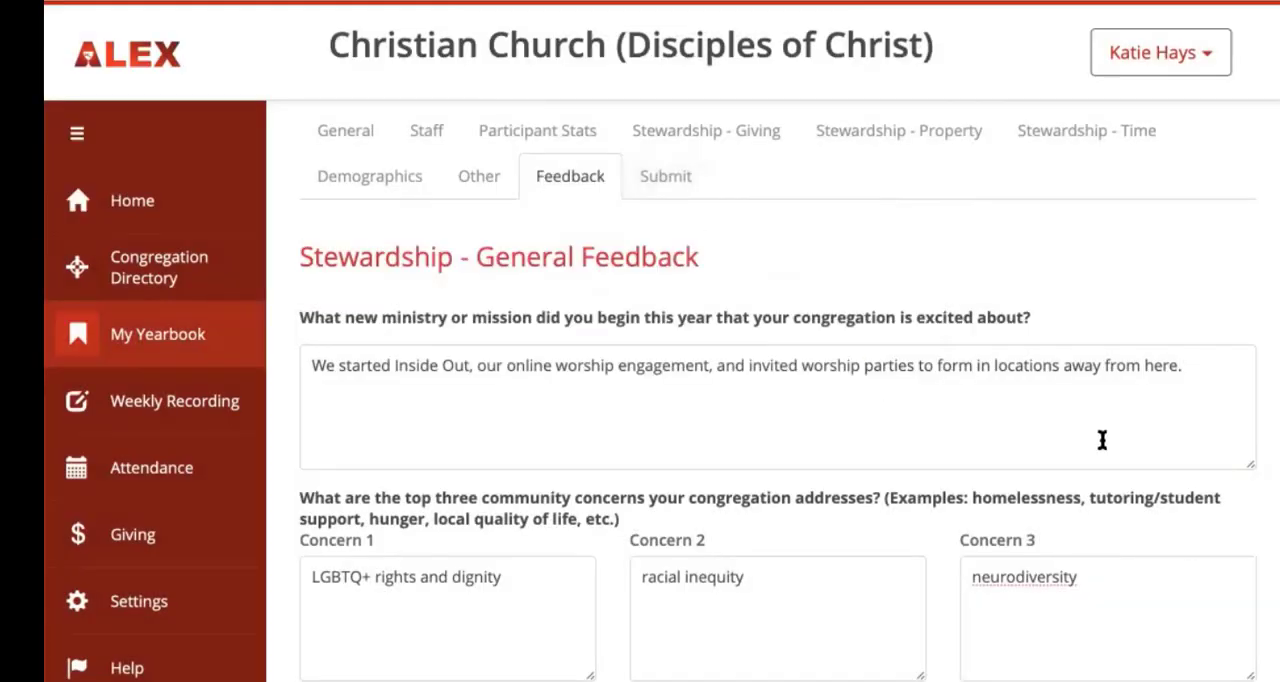
Step: Open the Submit section and fill in the submitter's full name, phone number and email address
click(674, 177)
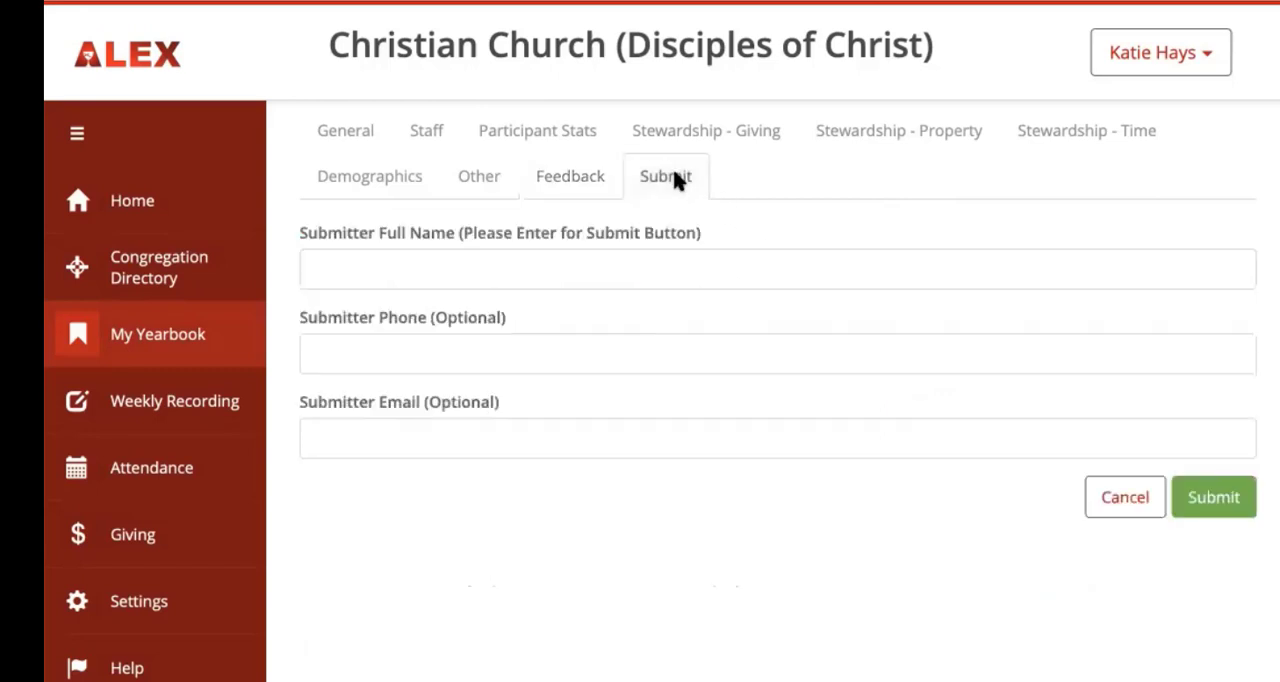
click(415, 256)
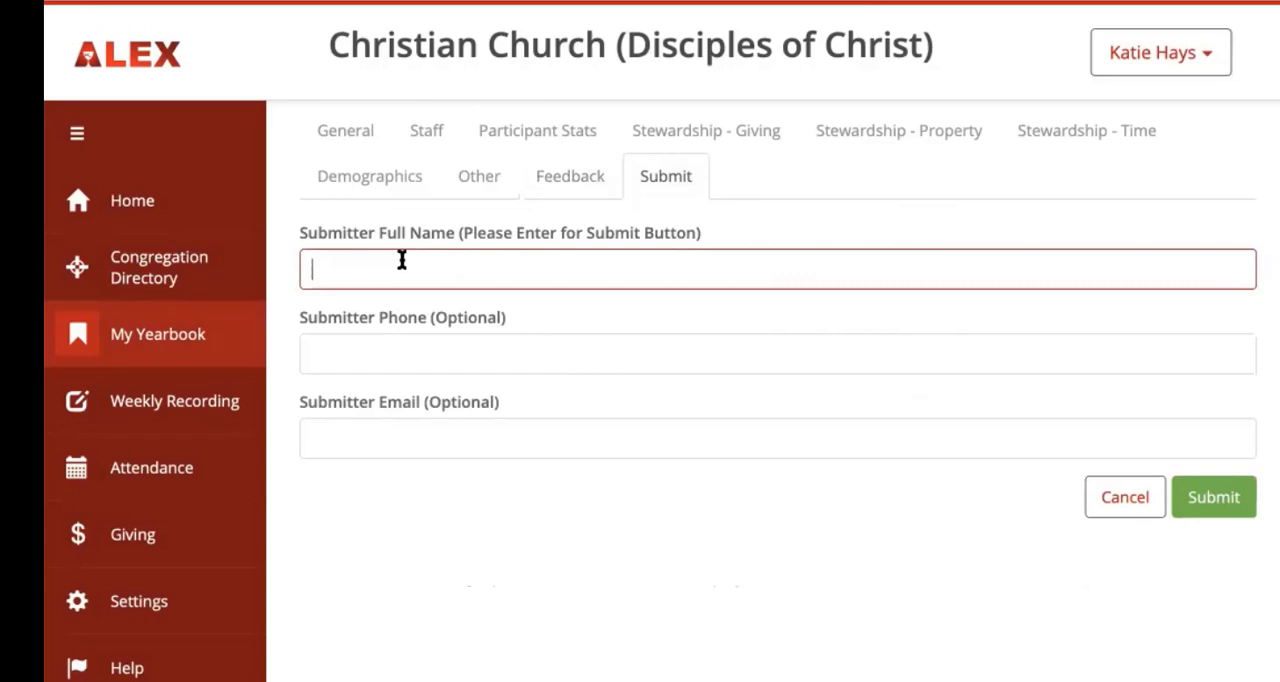
key(Tab)
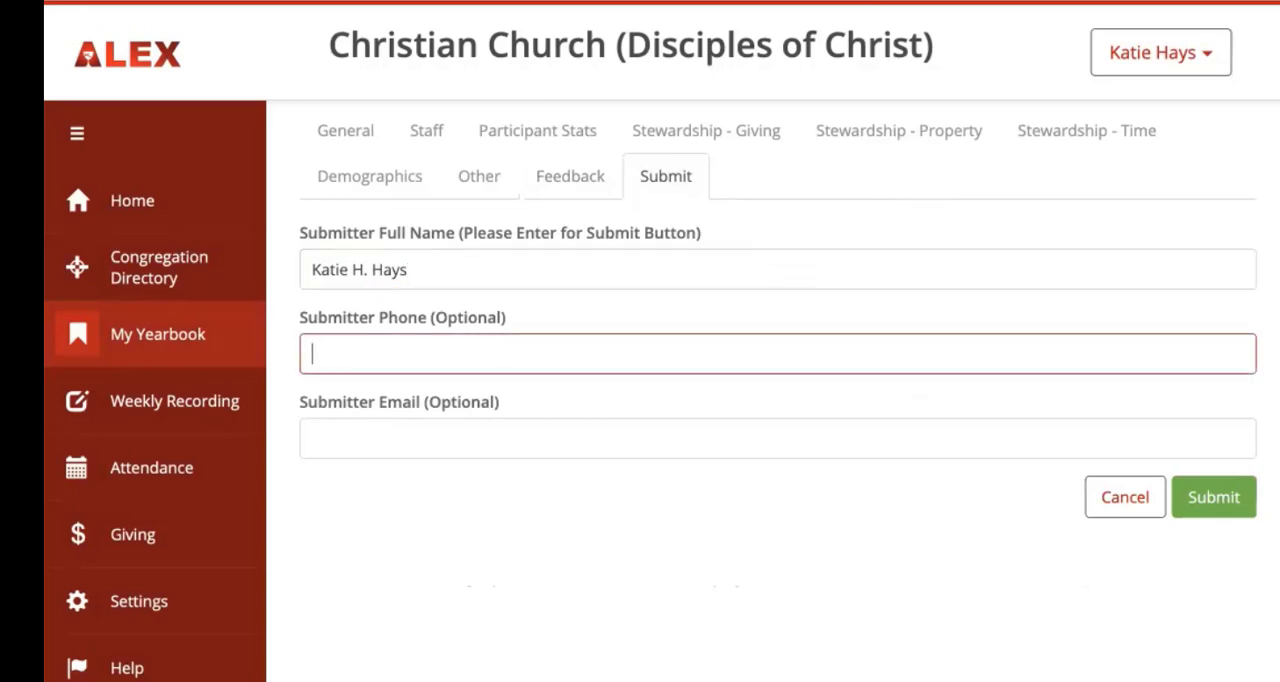
key(Tab)
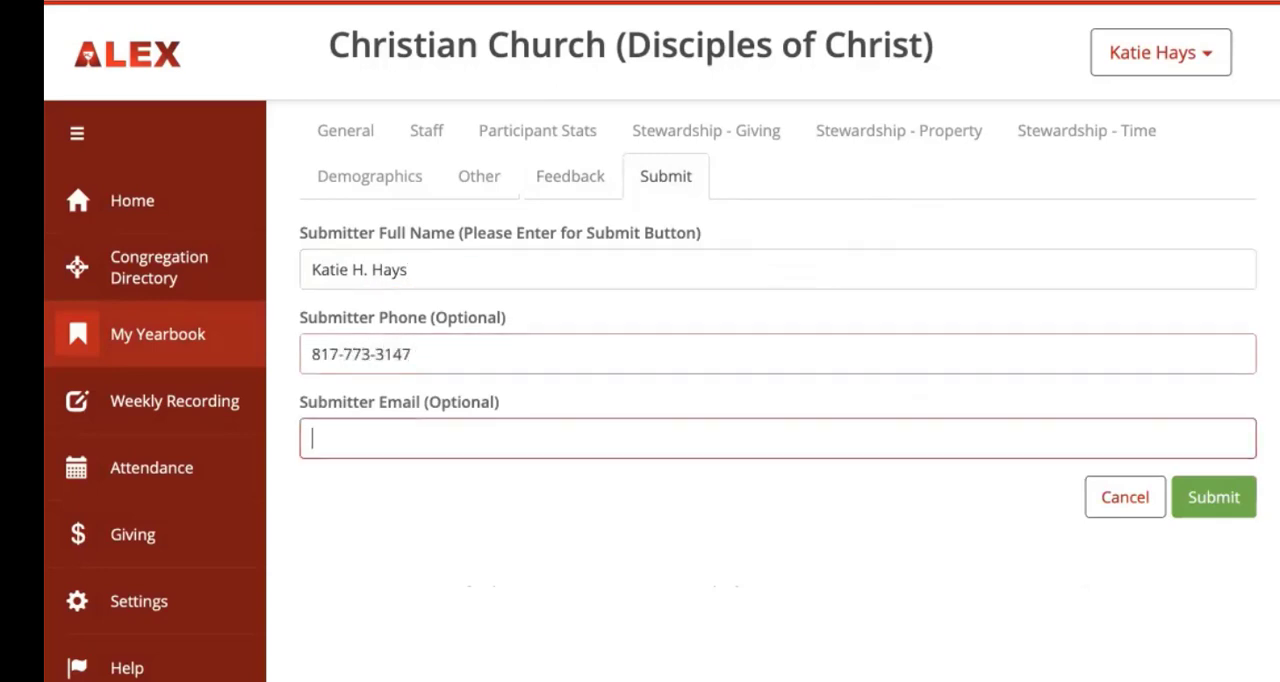
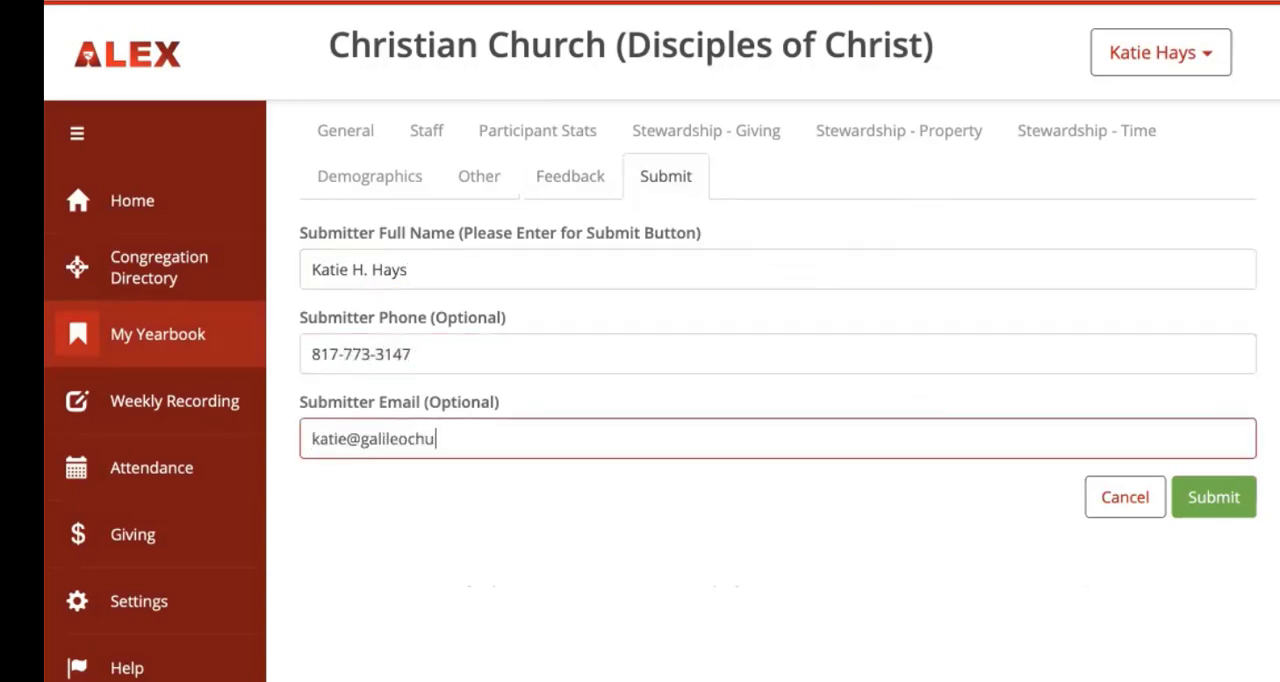
click(516, 522)
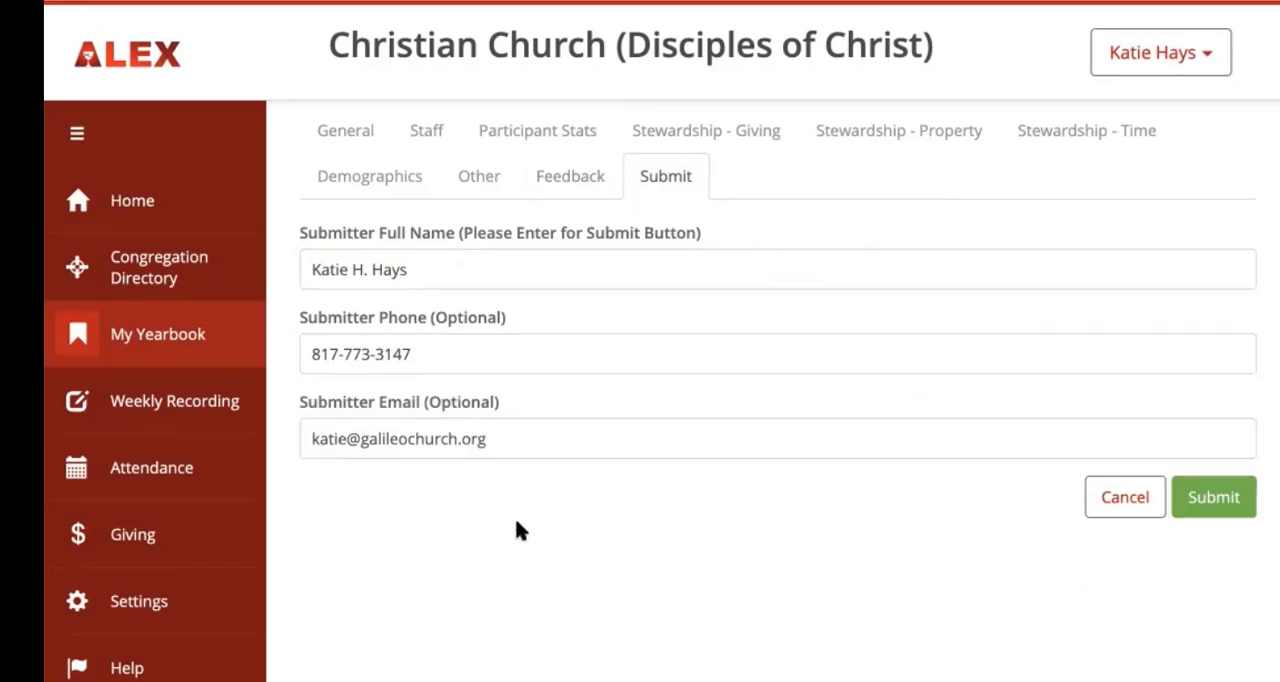
Step: Submit the completed yearbook entry to the regional office and dismiss the information message
click(1228, 508)
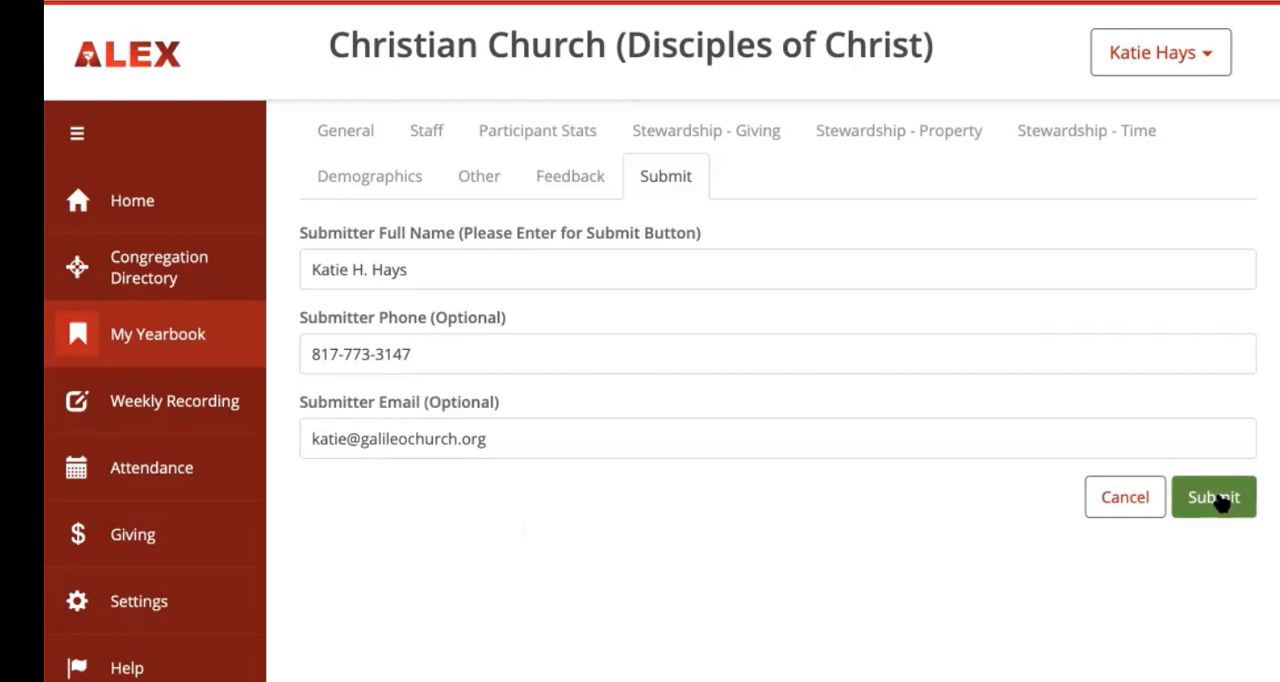
click(1220, 498)
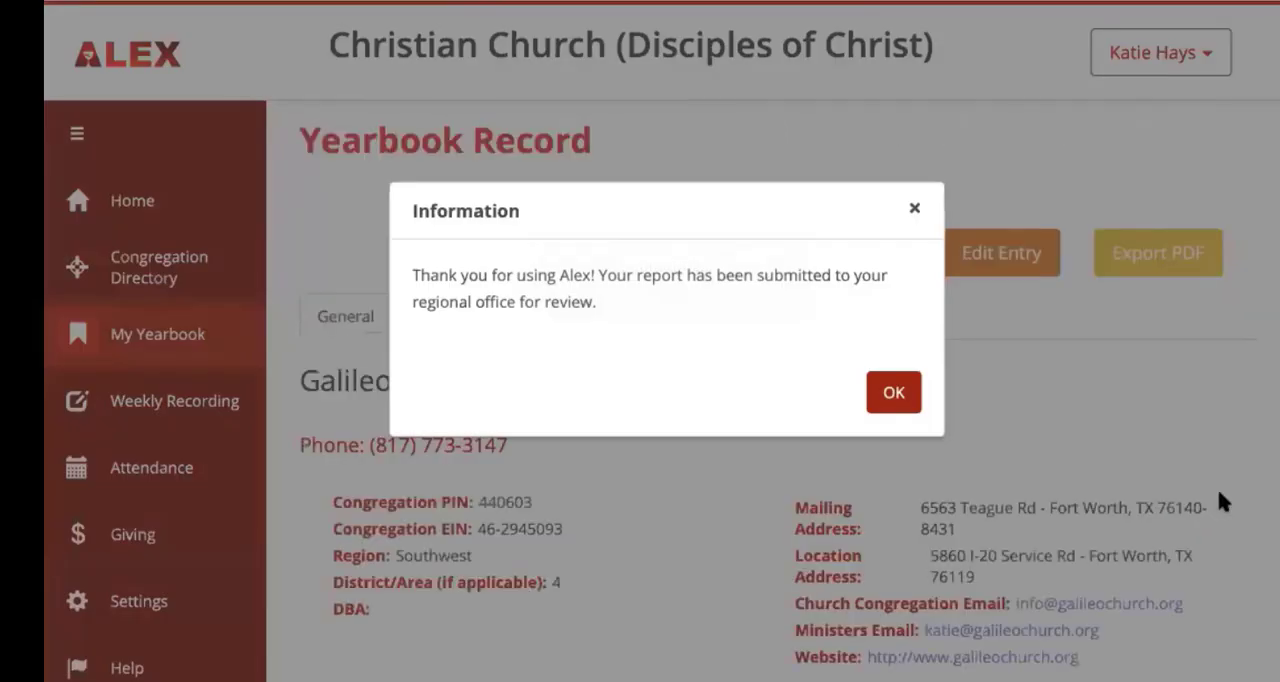
click(893, 393)
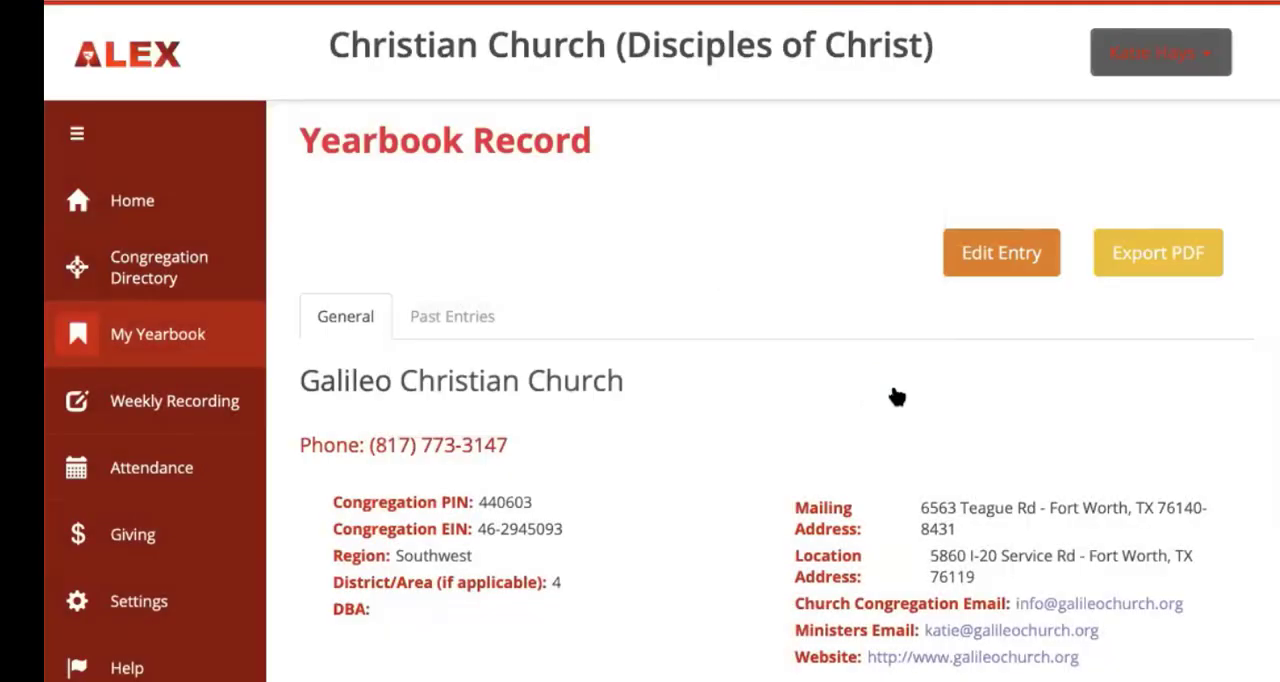
Step: Export the most recent yearbook as a PDF, confirming the download and allowing downloads from doc100.mendixcloud.com
click(1163, 256)
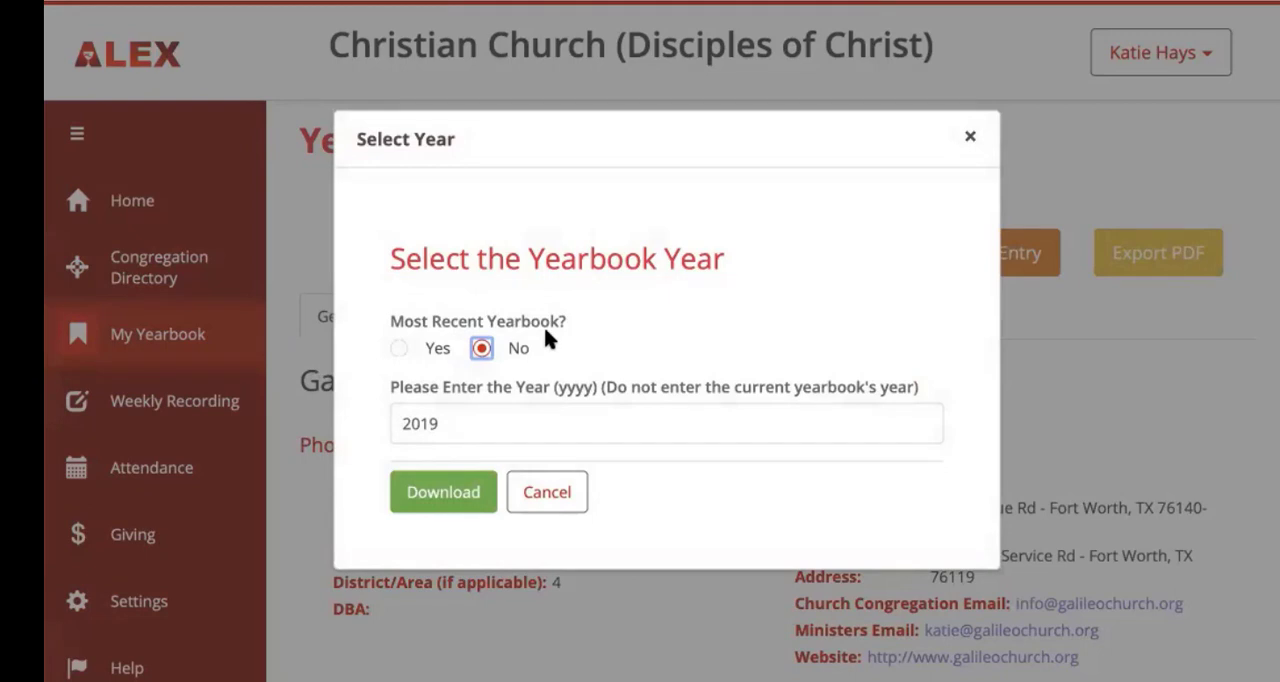
click(399, 349)
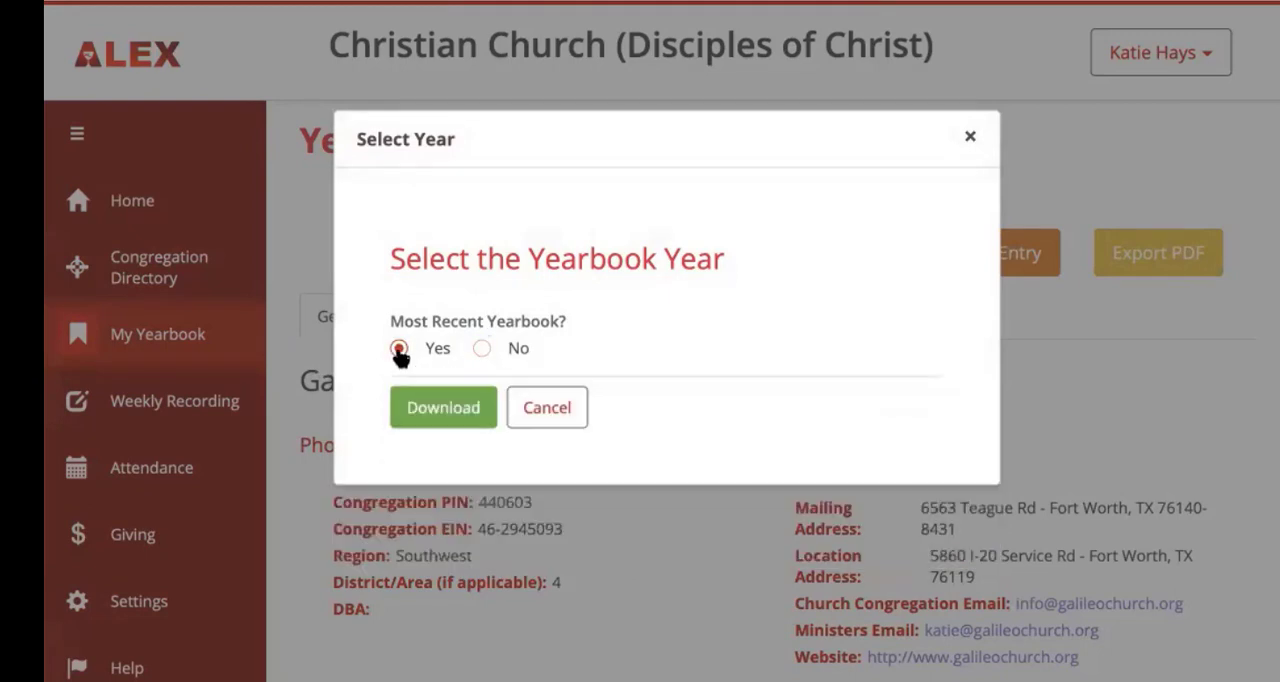
click(437, 407)
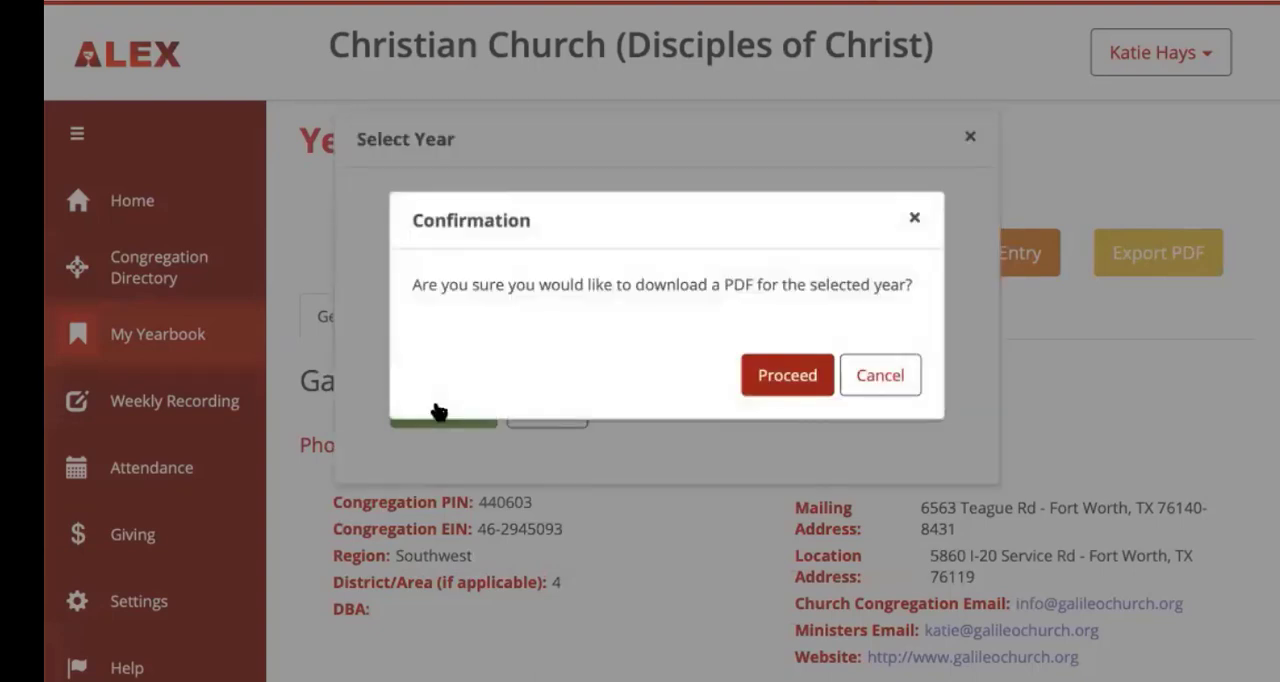
click(783, 374)
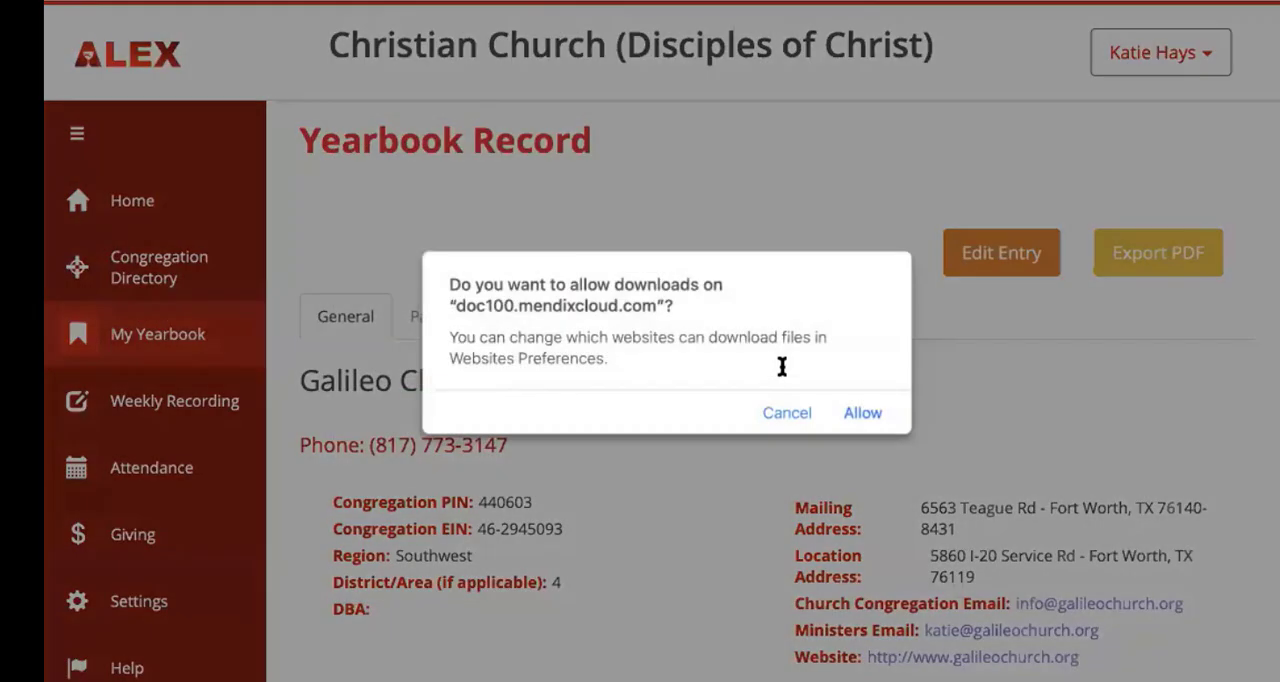
click(860, 413)
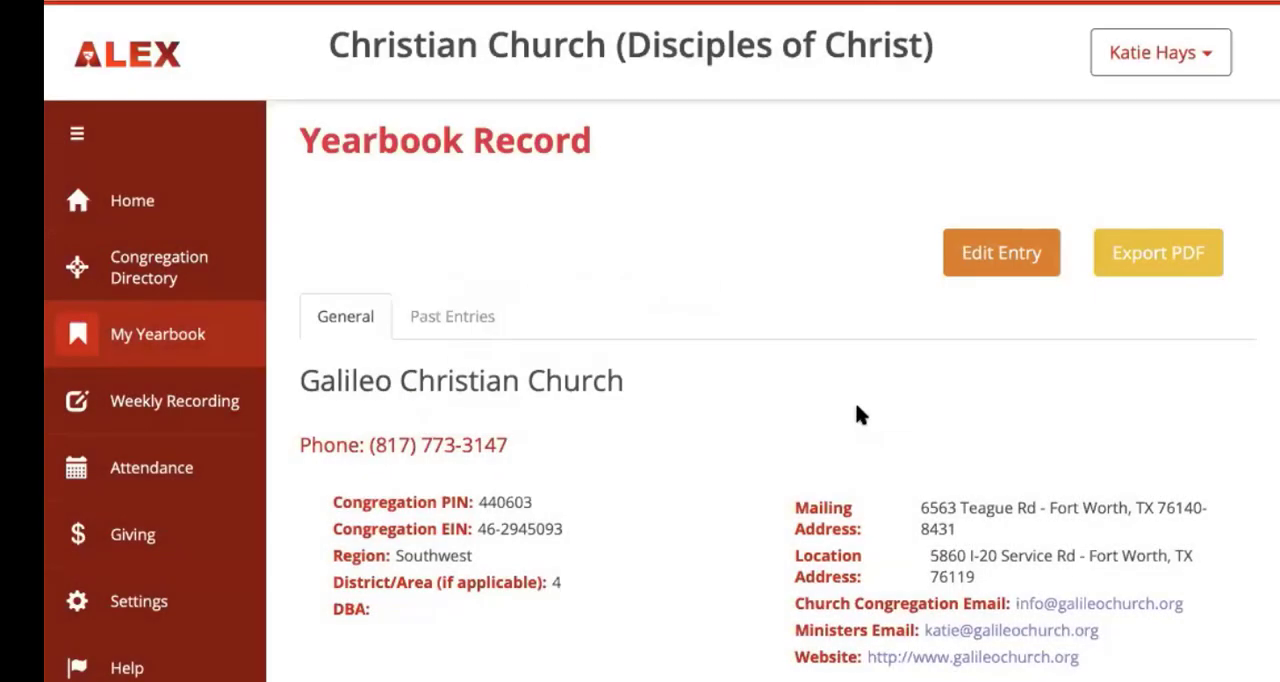